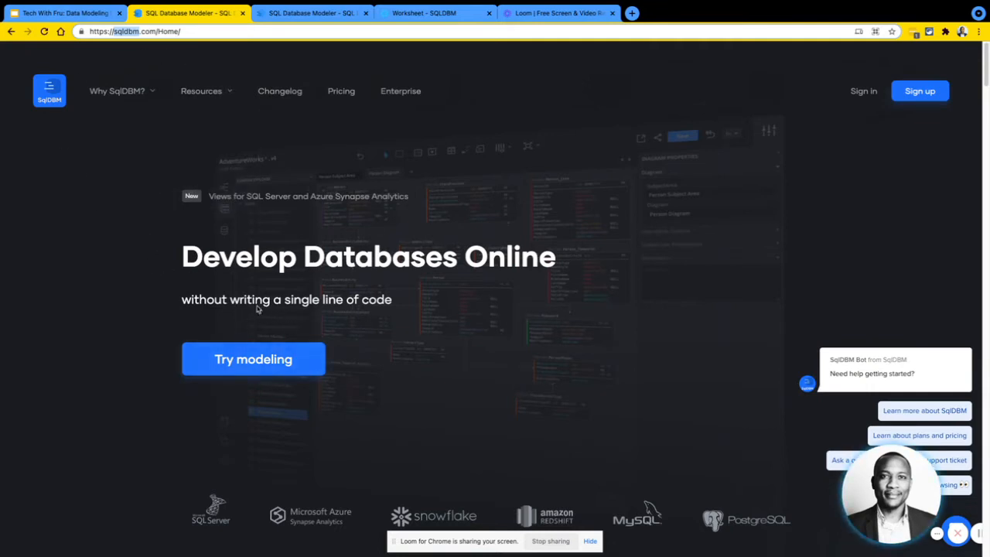
# Look over the SqlDBM home page and the schemas of DEMO_DB in the Snowflake worksheet
pyautogui.scroll(-1, 361, 287)
pyautogui.scroll(-1, 361, 287)
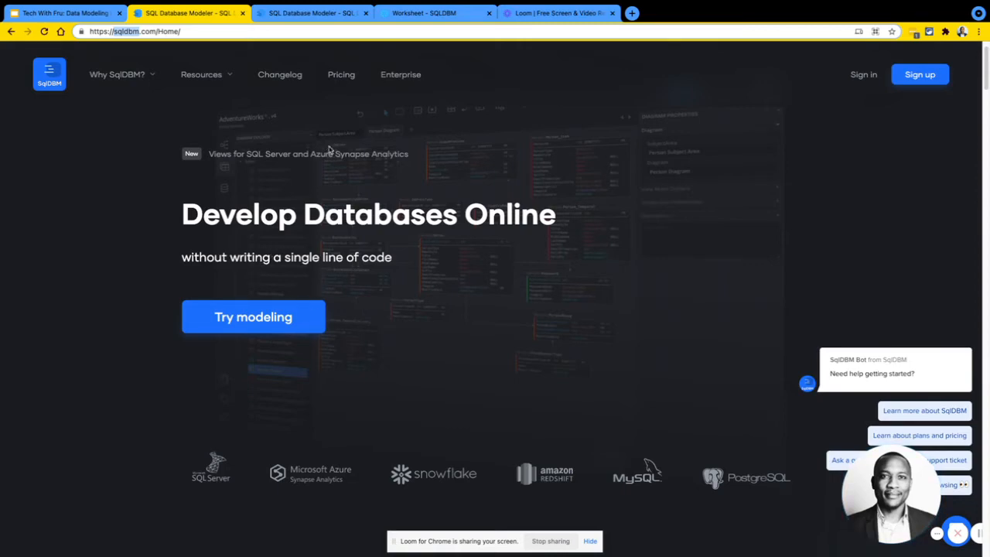
pyautogui.click(459, 22)
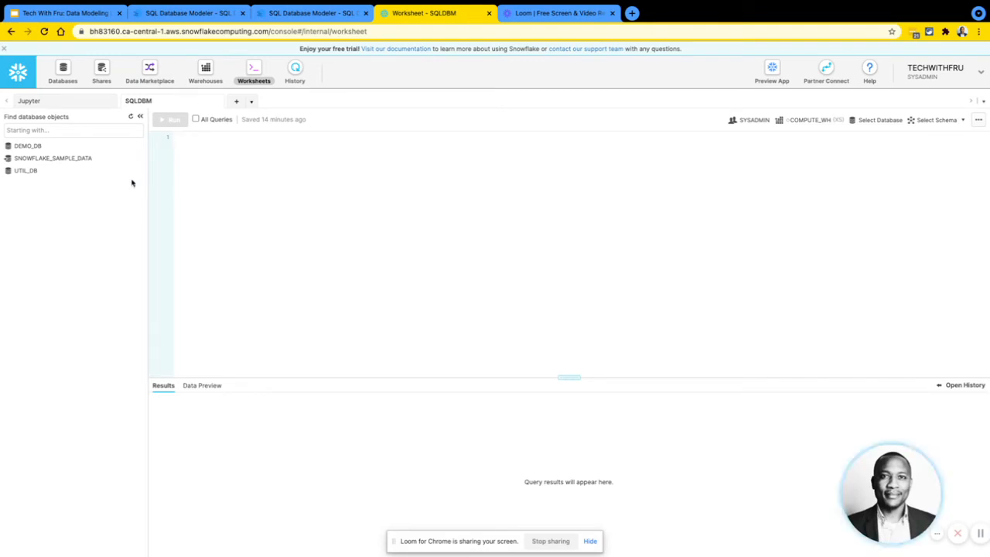
pyautogui.click(41, 146)
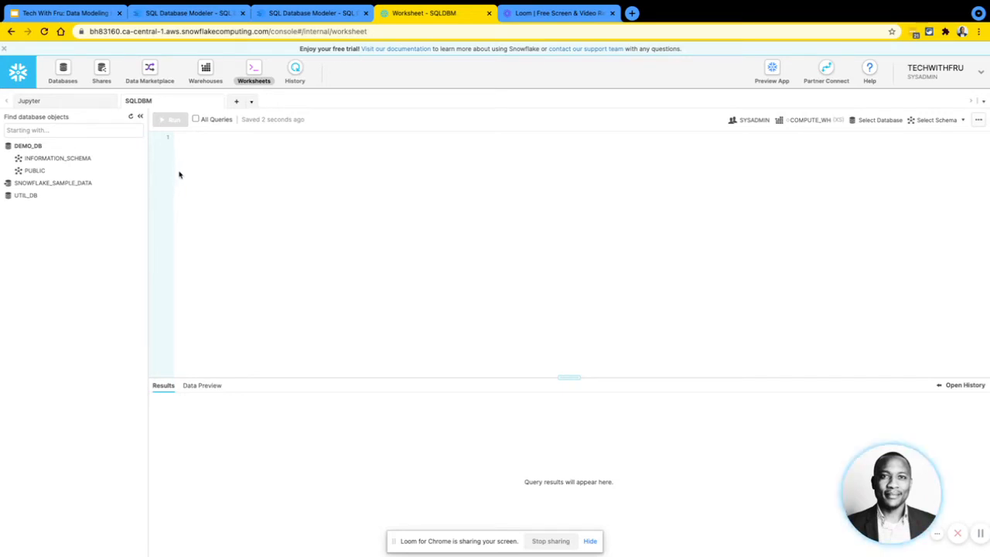
# Switch back to SqlDBM, sign in with the saved e-mail and password, and open the project t1, v2
pyautogui.click(283, 19)
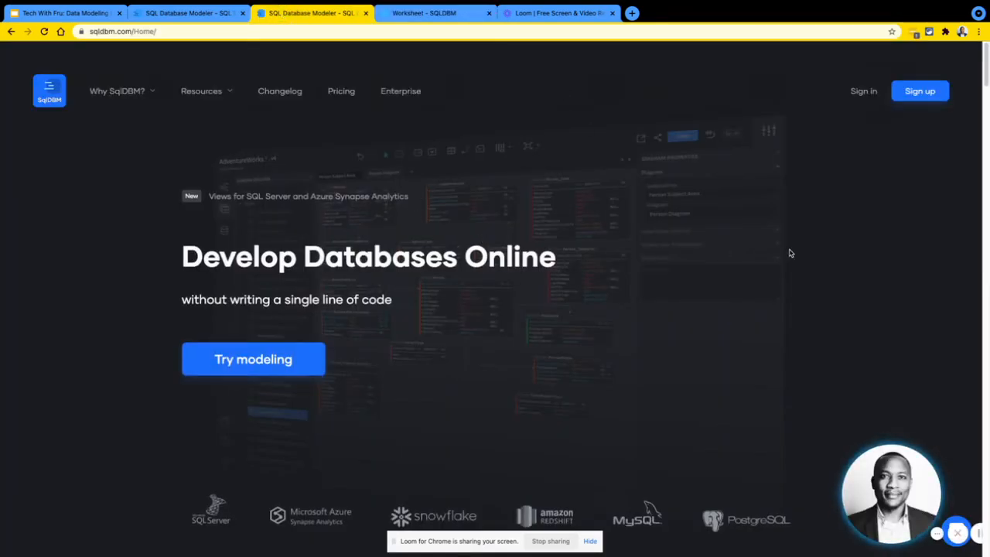
pyautogui.click(863, 92)
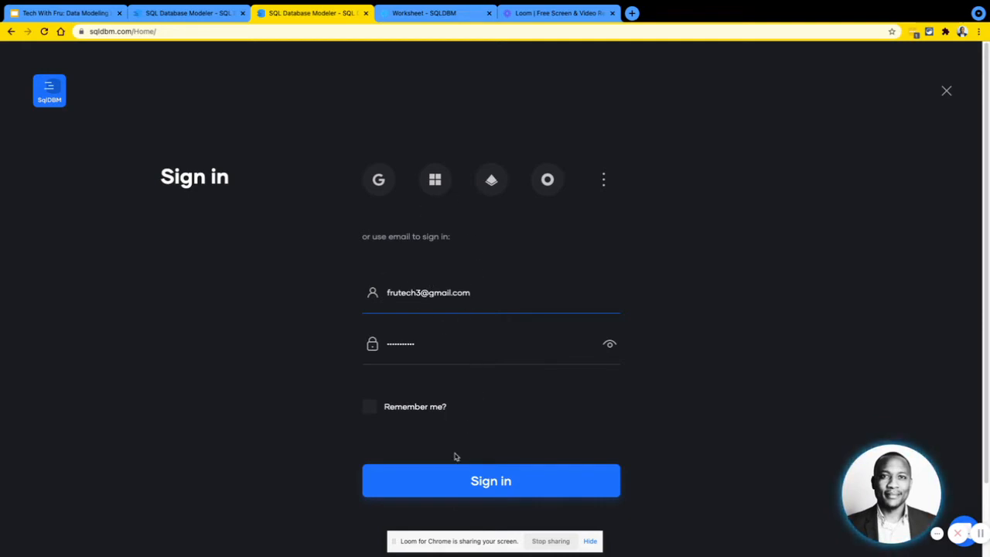
pyautogui.click(473, 481)
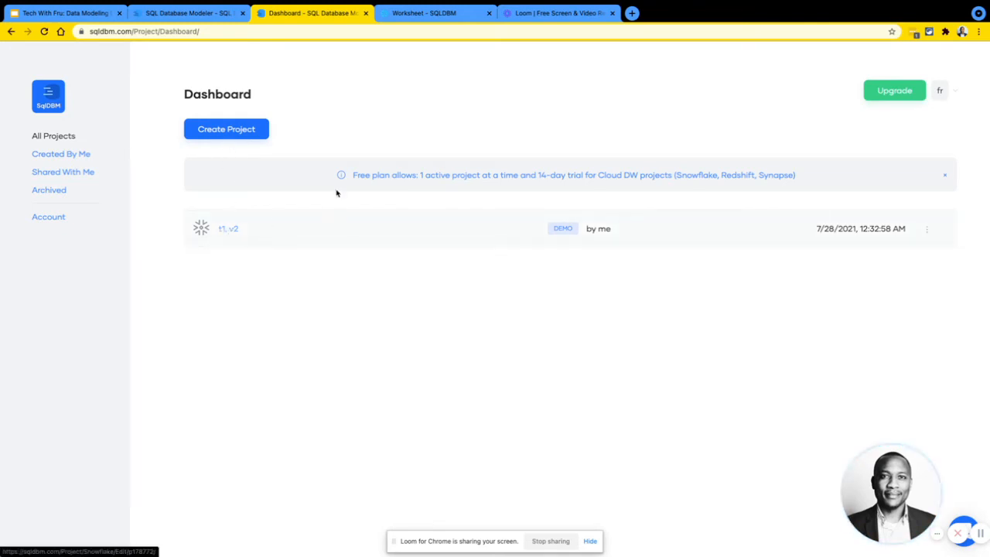
pyautogui.click(222, 230)
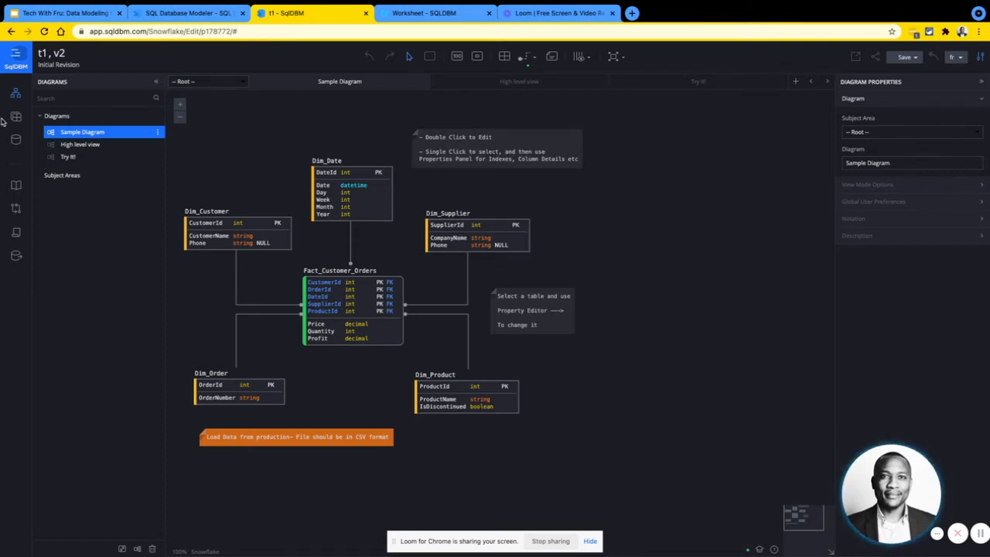
# Examine the project's High level view and Try It! diagrams, then return to the Sample Diagram
pyautogui.click(14, 96)
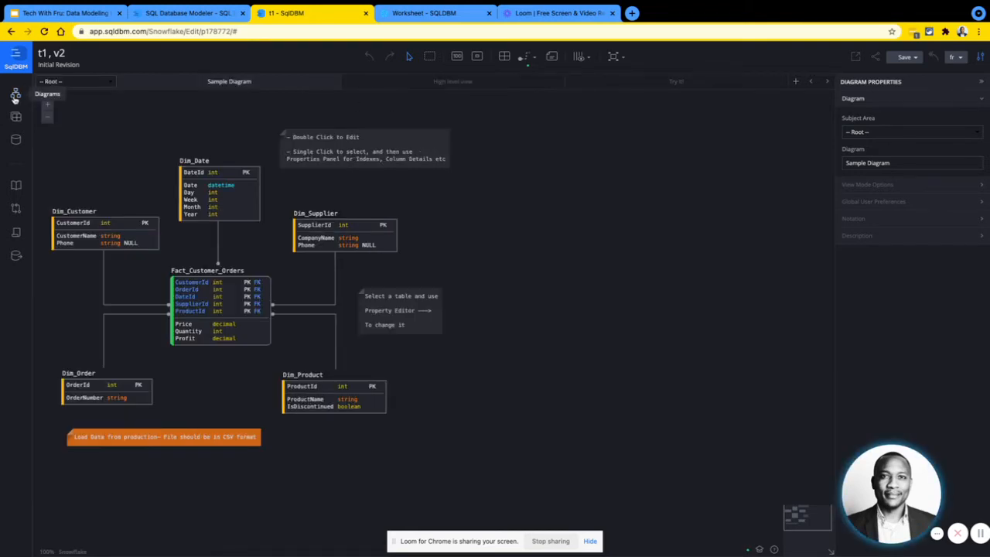
pyautogui.click(15, 95)
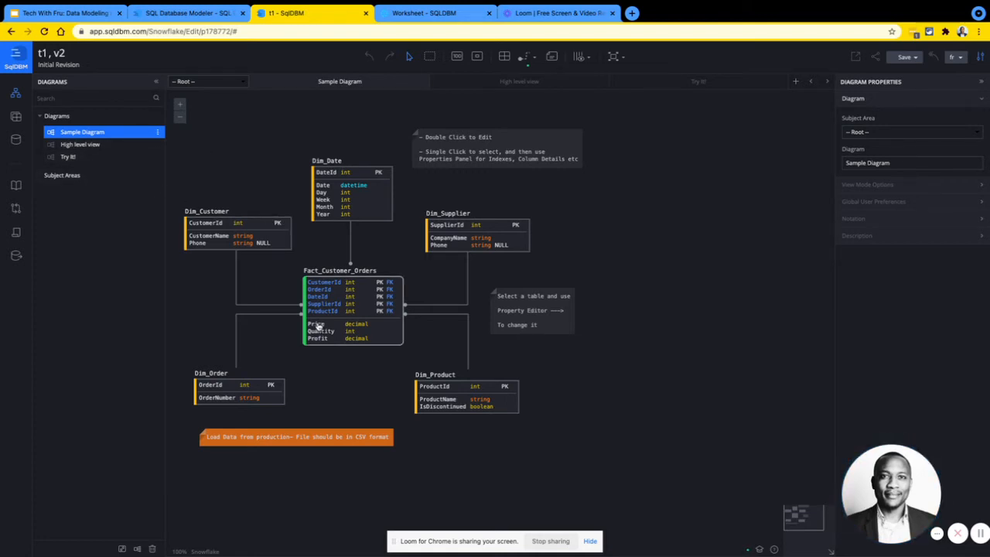
pyautogui.click(77, 145)
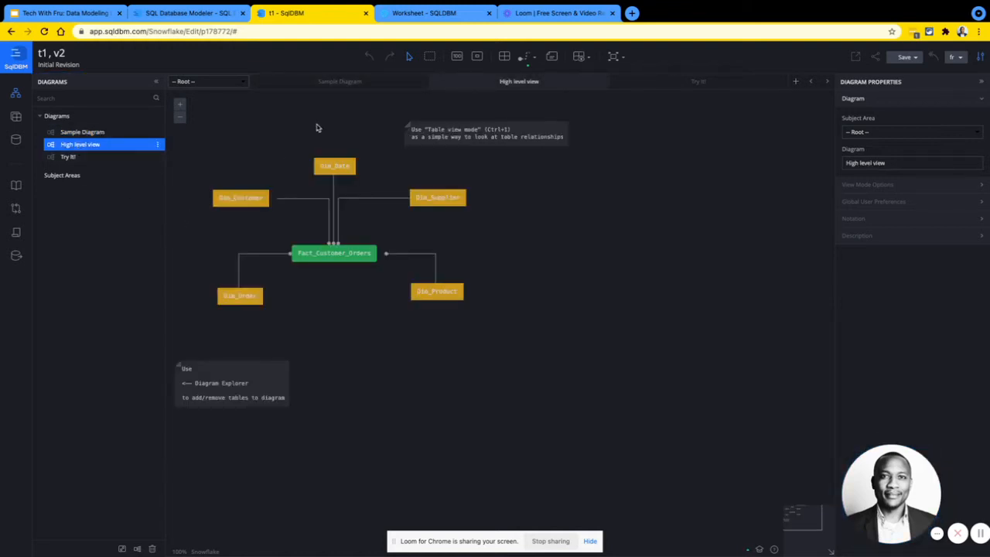
pyautogui.click(83, 159)
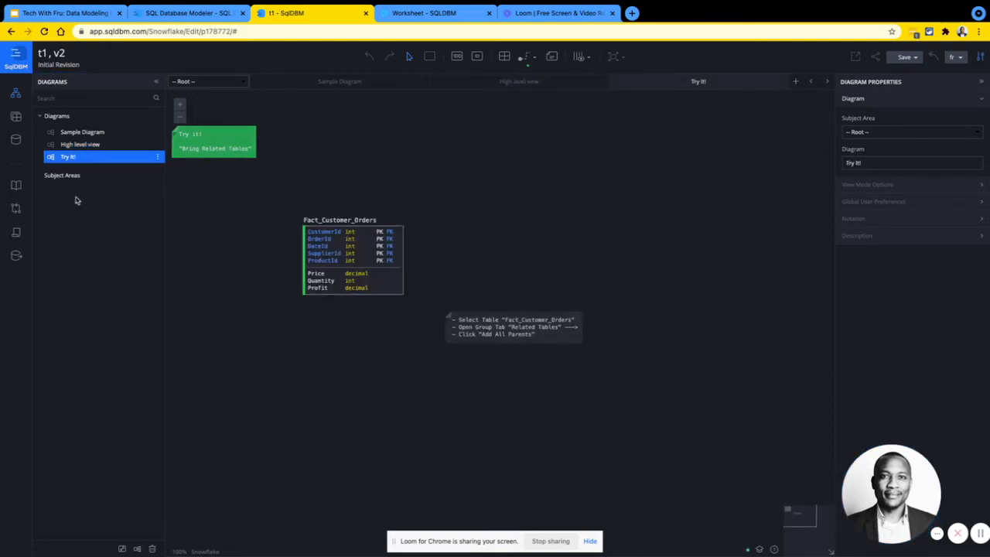
pyautogui.click(67, 145)
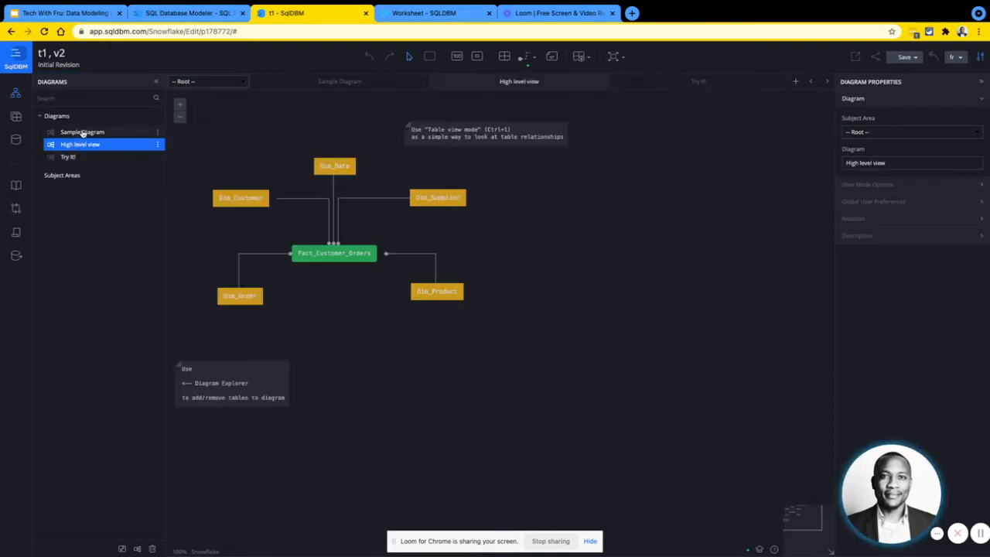
pyautogui.click(83, 133)
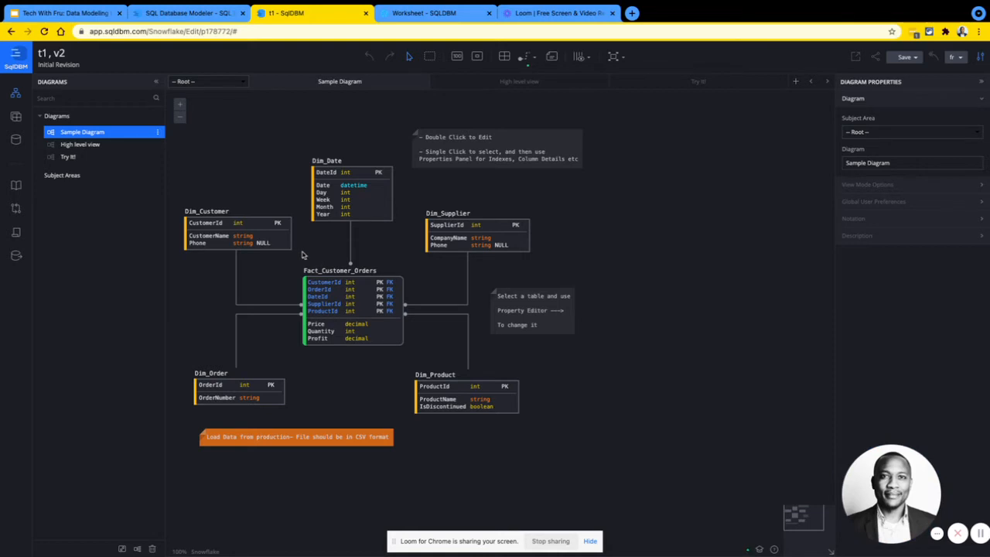
# Inspect the Date column and its data type in the Dim_Date table, and check the save options without saving
pyautogui.click(361, 200)
pyautogui.doubleClick(363, 201)
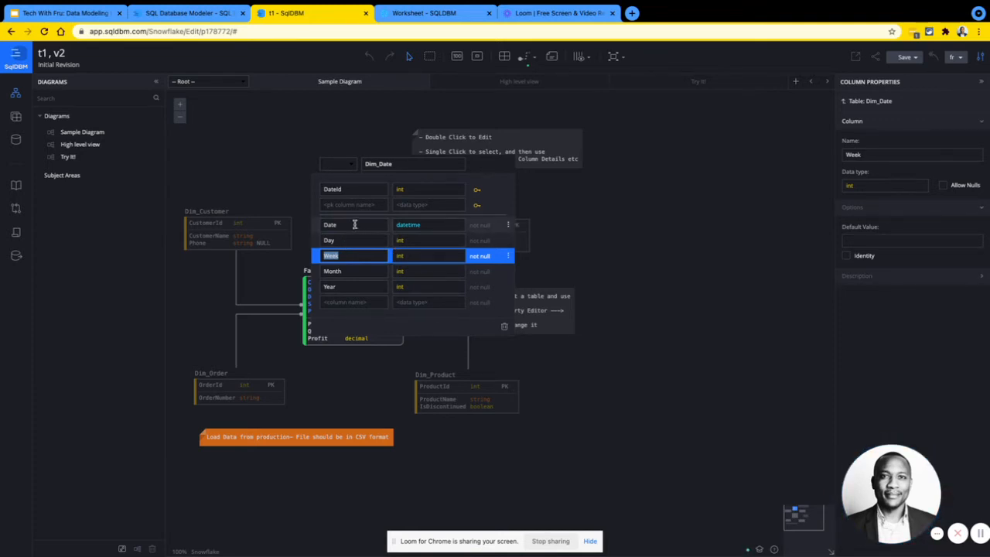
pyautogui.click(354, 224)
pyautogui.click(416, 225)
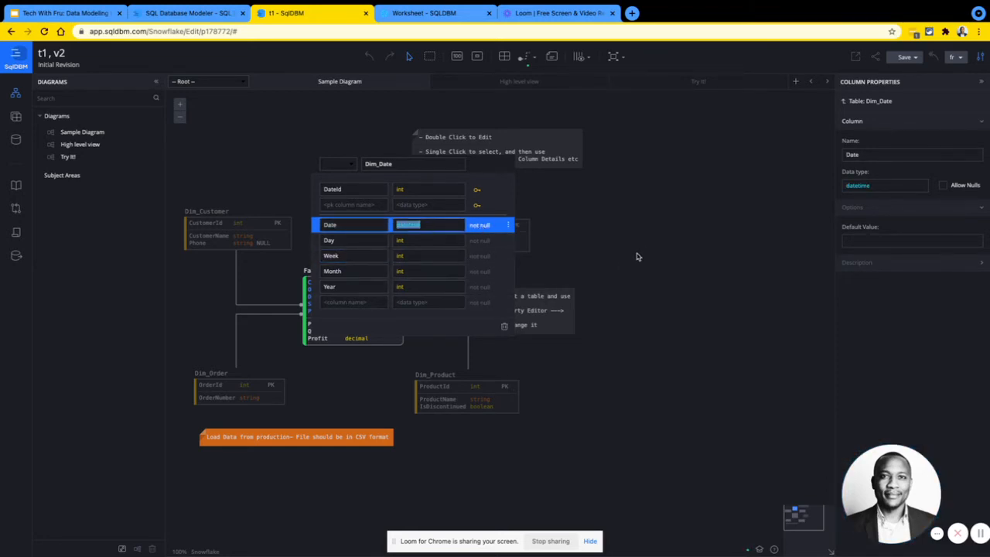
pyautogui.click(909, 57)
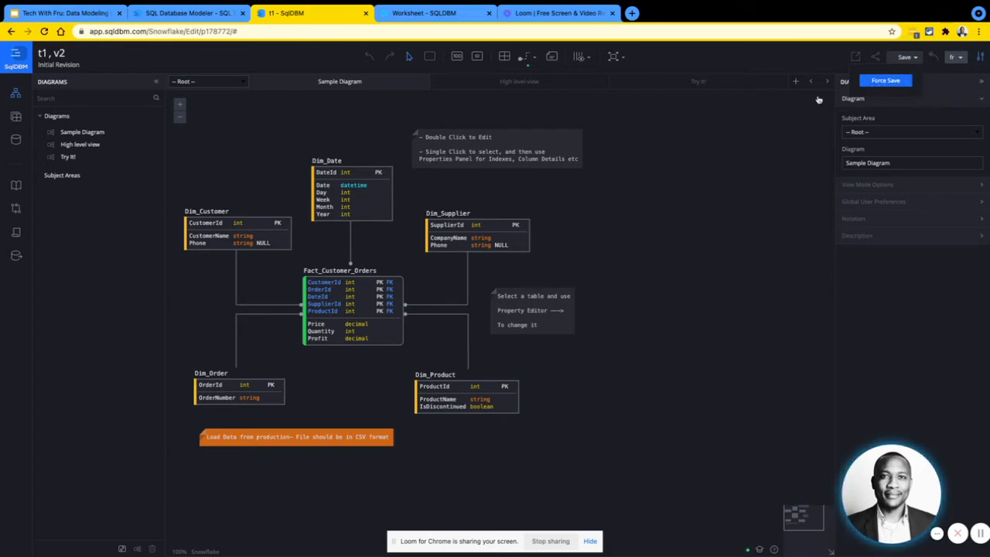
pyautogui.click(658, 223)
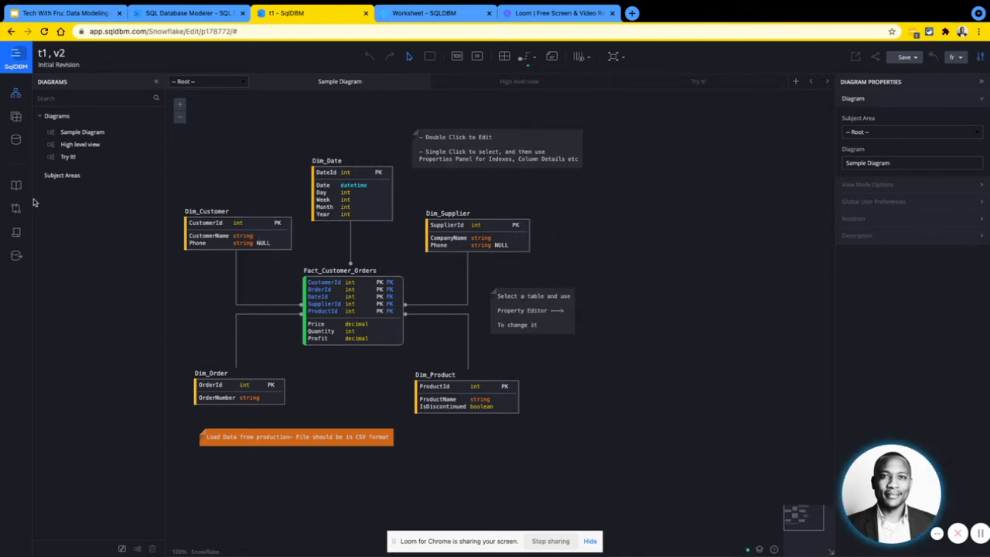
# Show the Diagram Explorer and rename the primary key column of the Dim_Customer table to CustomerIds
pyautogui.click(16, 117)
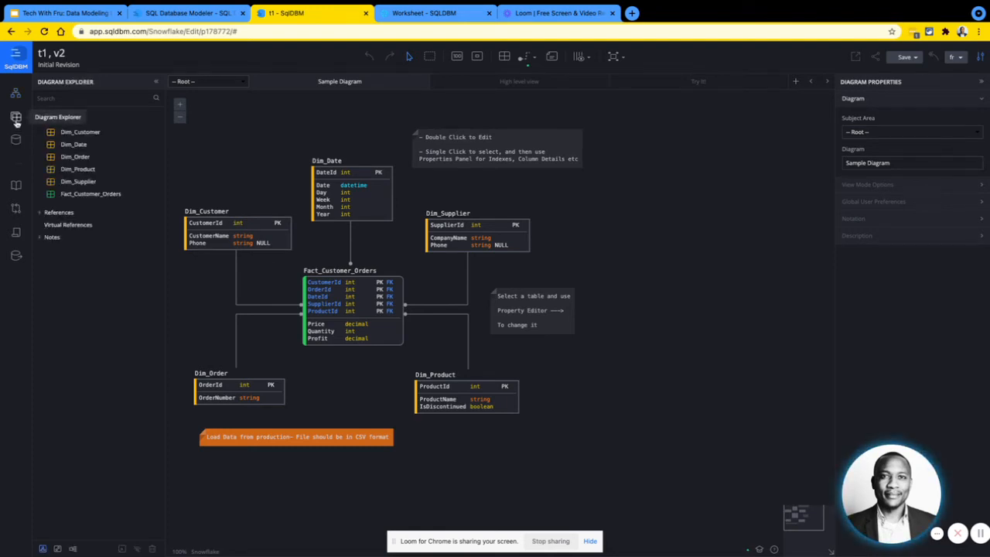
pyautogui.click(16, 119)
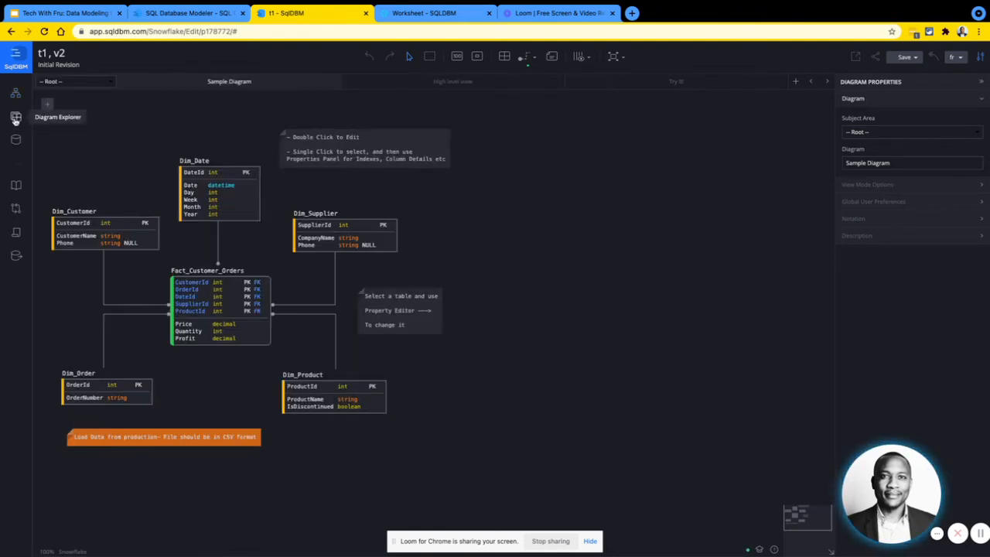
pyautogui.click(15, 119)
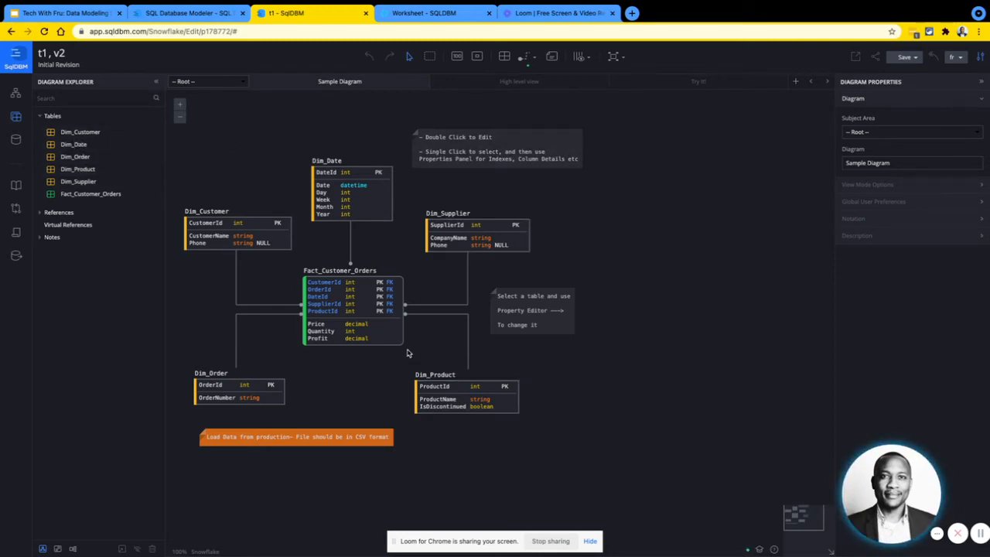
pyautogui.click(71, 132)
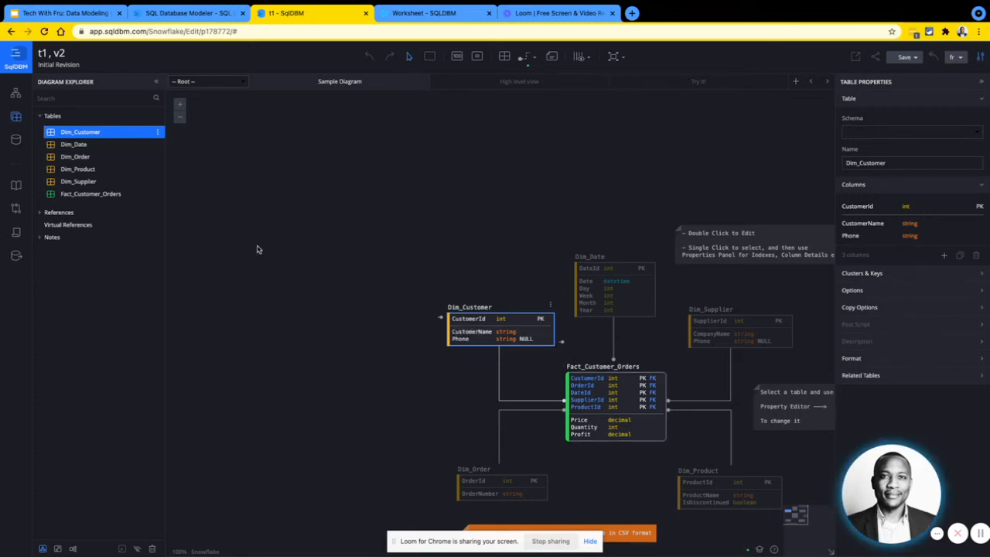
pyautogui.doubleClick(487, 325)
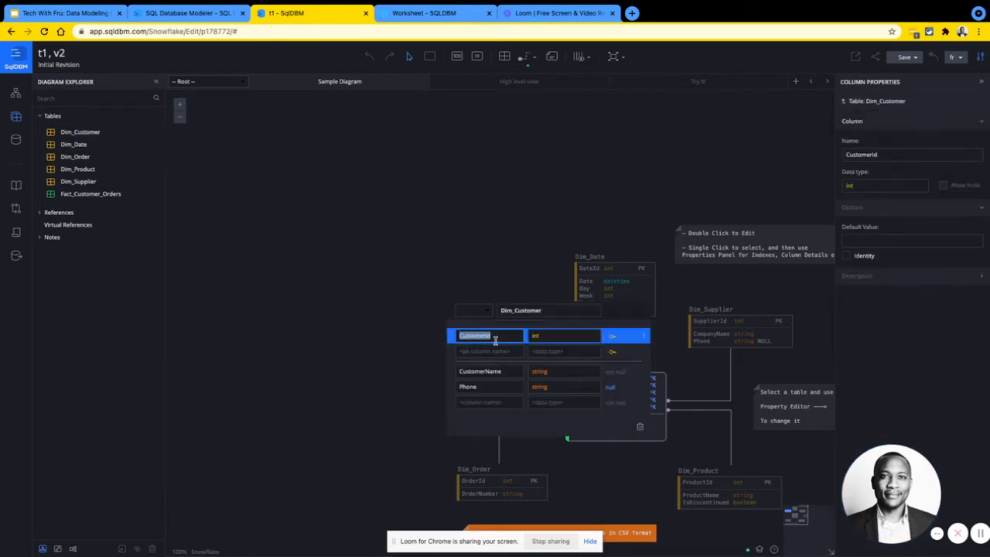
pyautogui.click(506, 338)
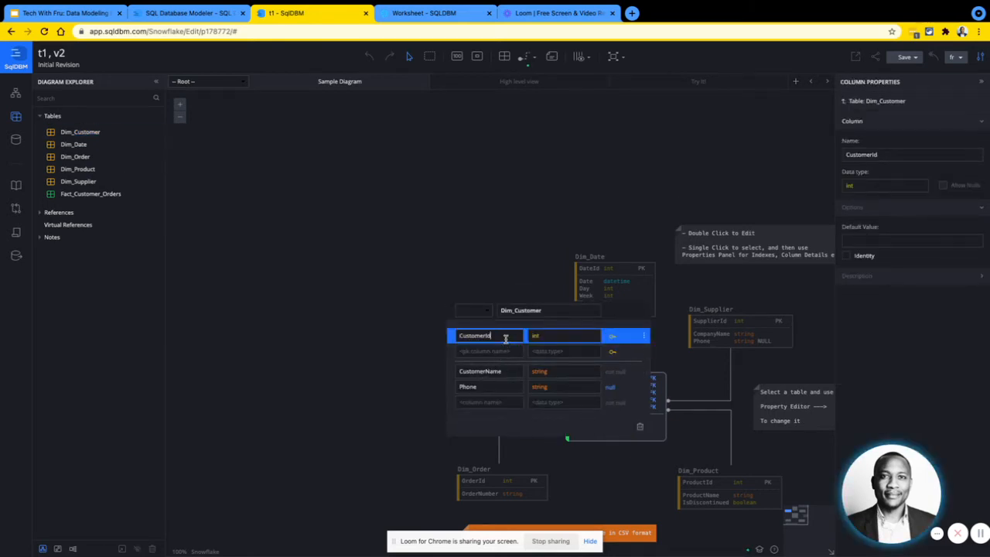
pyautogui.write('s')
pyautogui.press('Return')
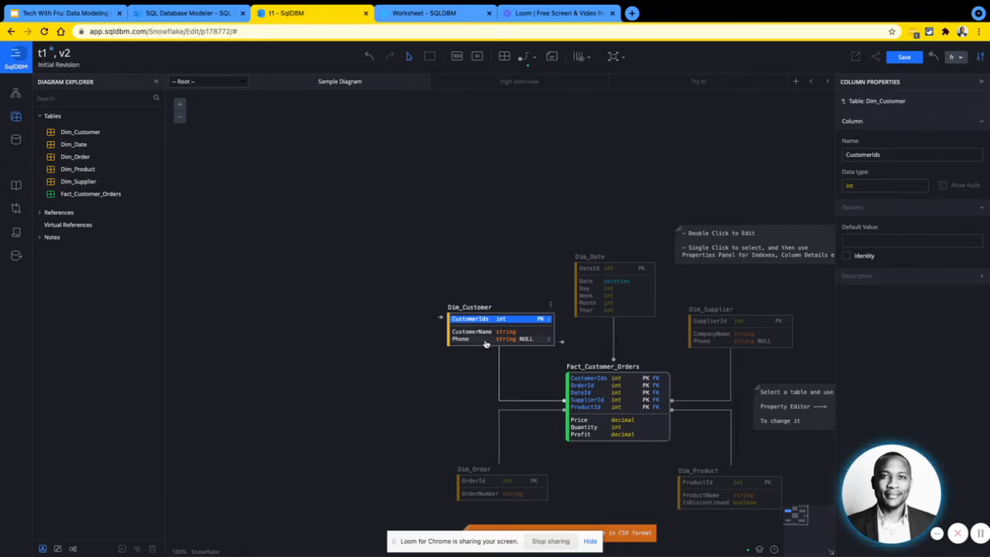
# Inspect the properties of the Fact_Customer_Orders table and the orange note about loading data from production
pyautogui.click(82, 182)
pyautogui.click(85, 196)
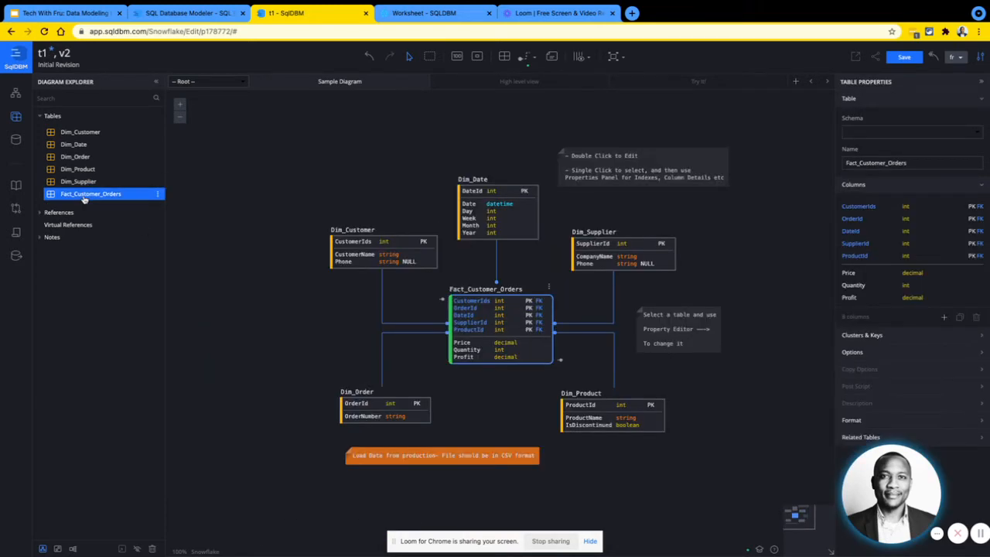
pyautogui.click(434, 455)
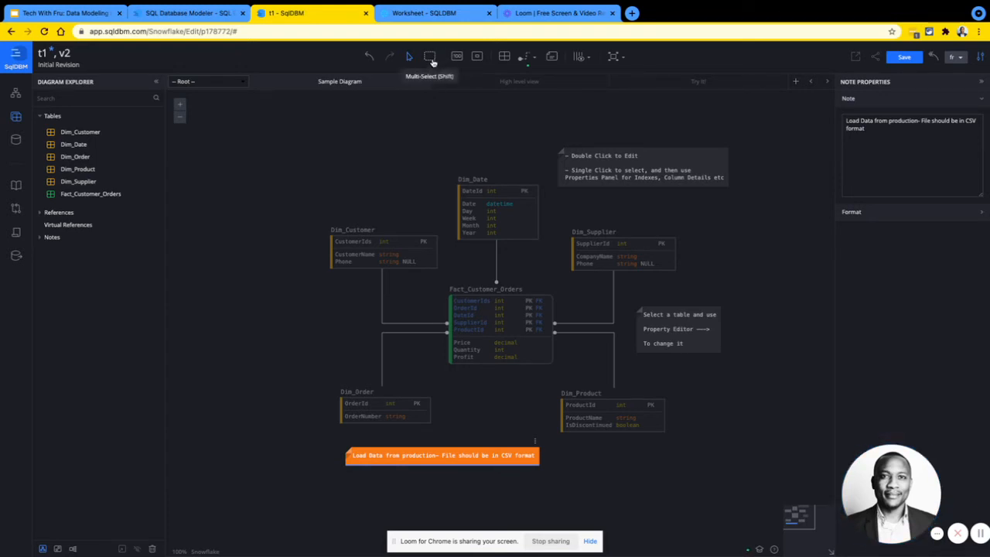
# Add a table named TechwithFru_demo above Dim_Customer, with a primary key column firstname of type string
pyautogui.click(504, 57)
pyautogui.click(280, 141)
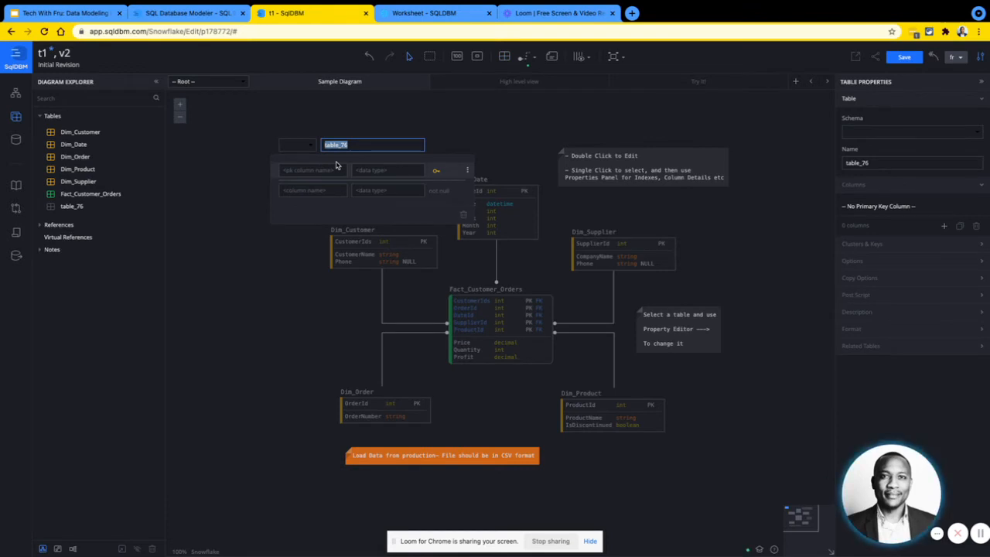
pyautogui.write('thFru_demo')
pyautogui.click(307, 170)
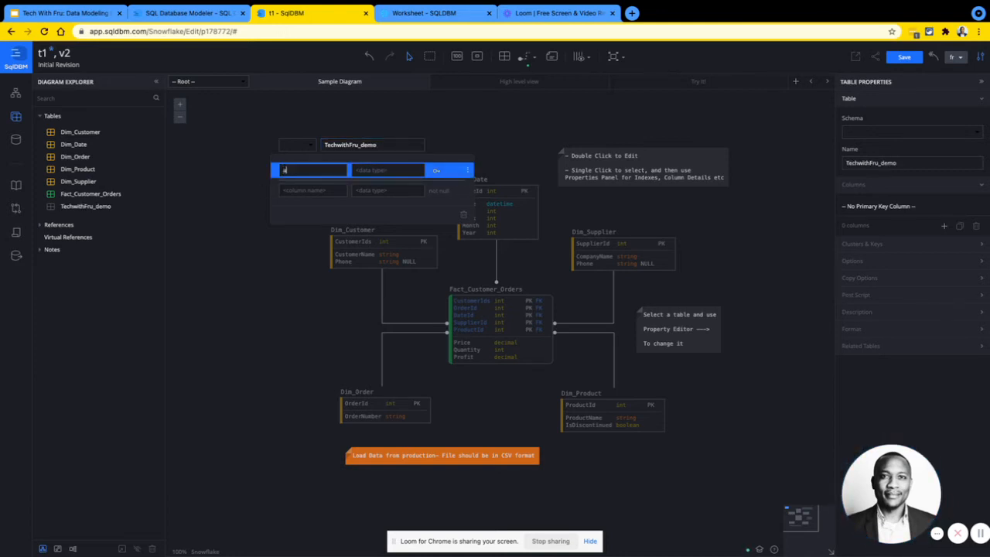
pyautogui.write('firstname')
pyautogui.press('Tab')
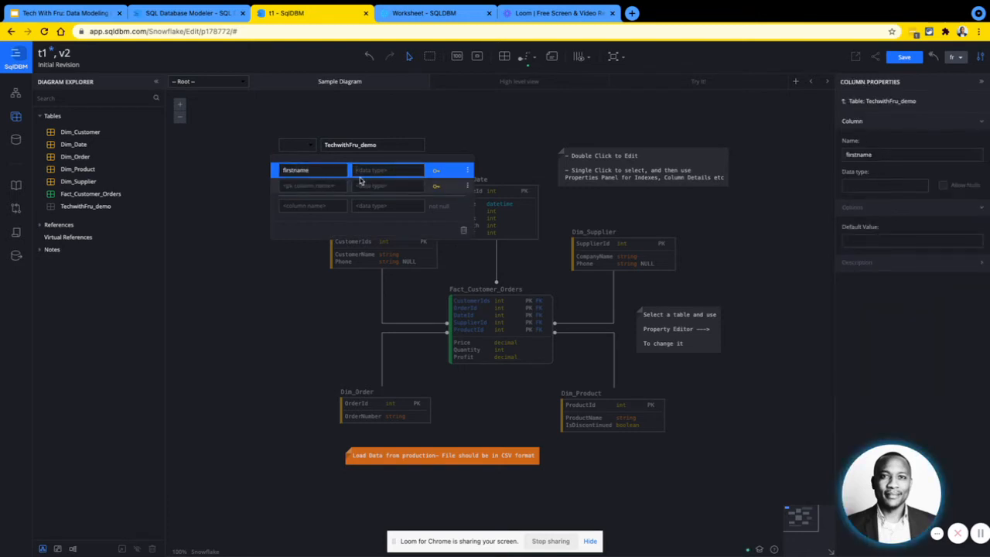
pyautogui.write('string')
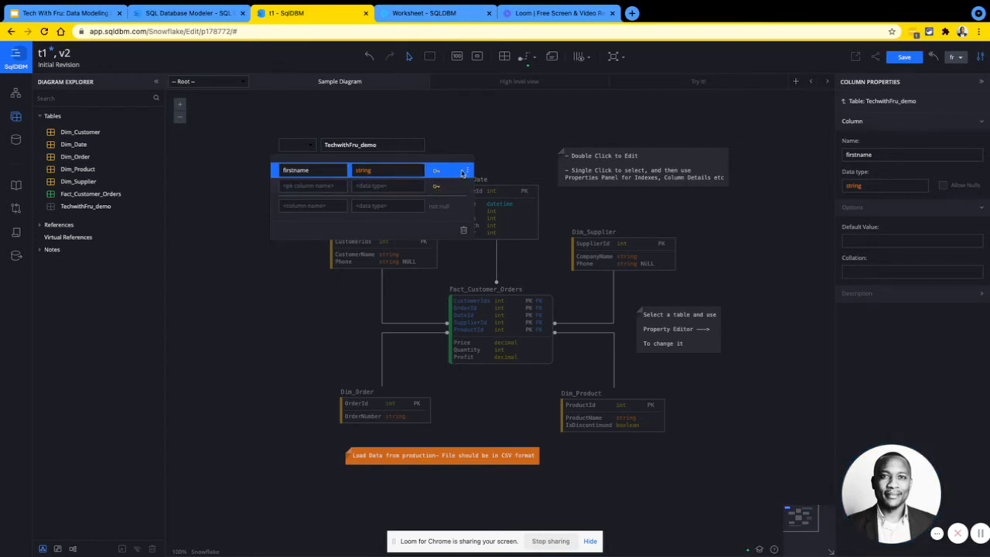
# Add two non-key columns to TechwithFru_demo, one with its default name and one named dafaf
pyautogui.click(467, 171)
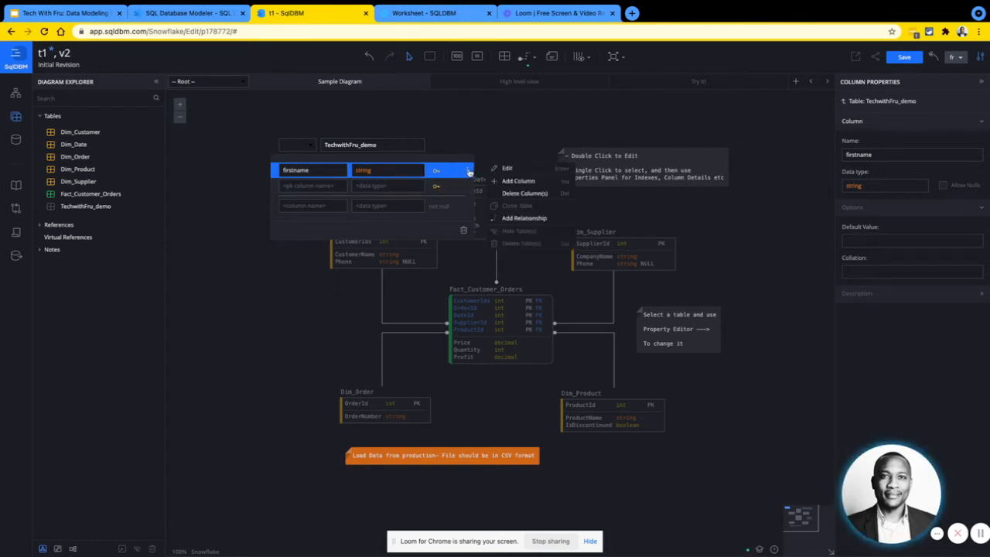
pyautogui.click(517, 181)
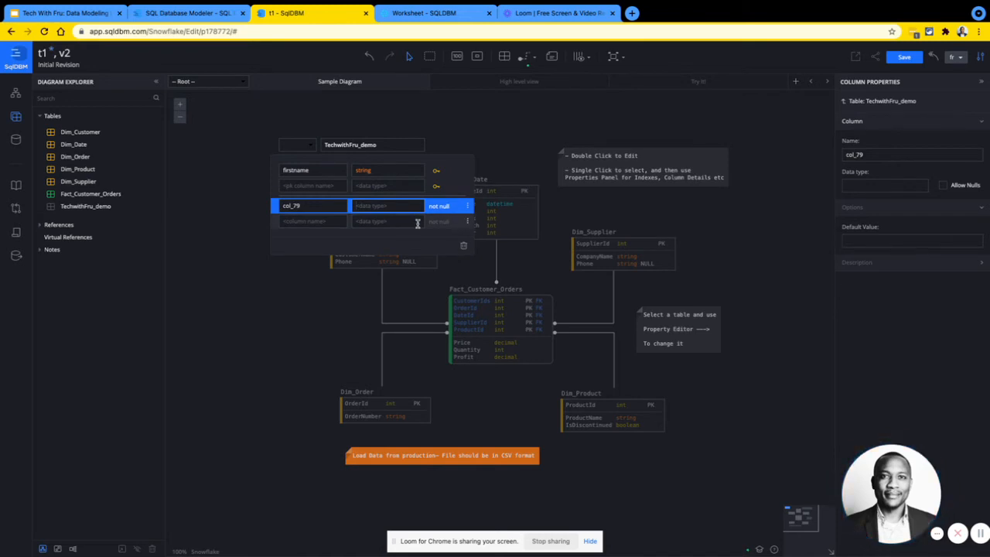
pyautogui.click(309, 222)
pyautogui.write('dataf')
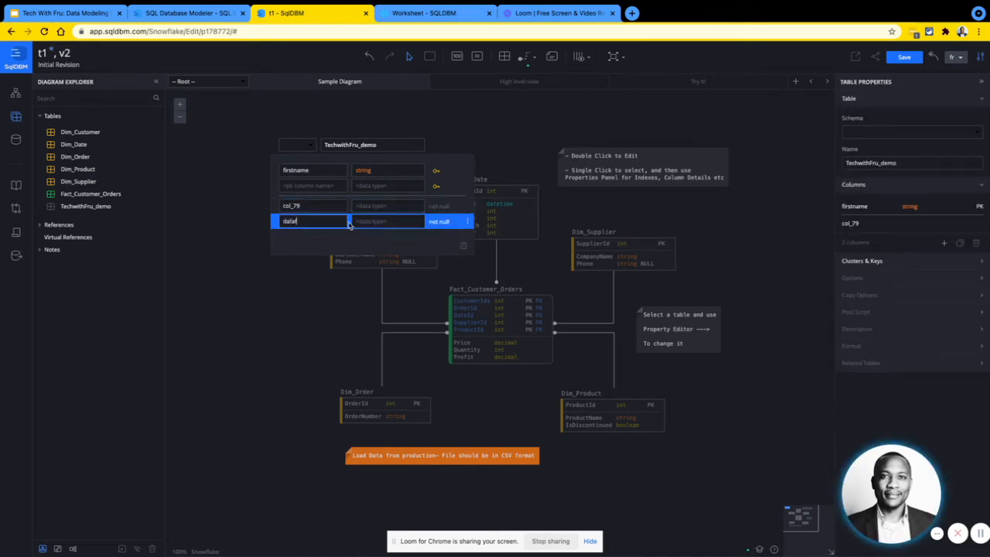
pyautogui.press('Return')
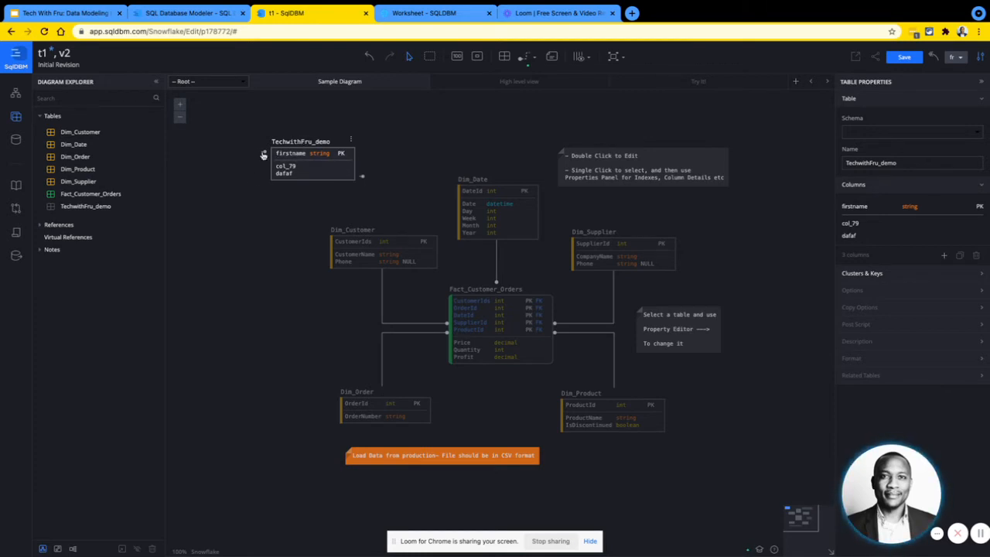
# Create a relationship from TechwithFru_demo as the parent table to Dim_Customer as the child table
pyautogui.moveTo(362, 178); pyautogui.dragTo(350, 258)
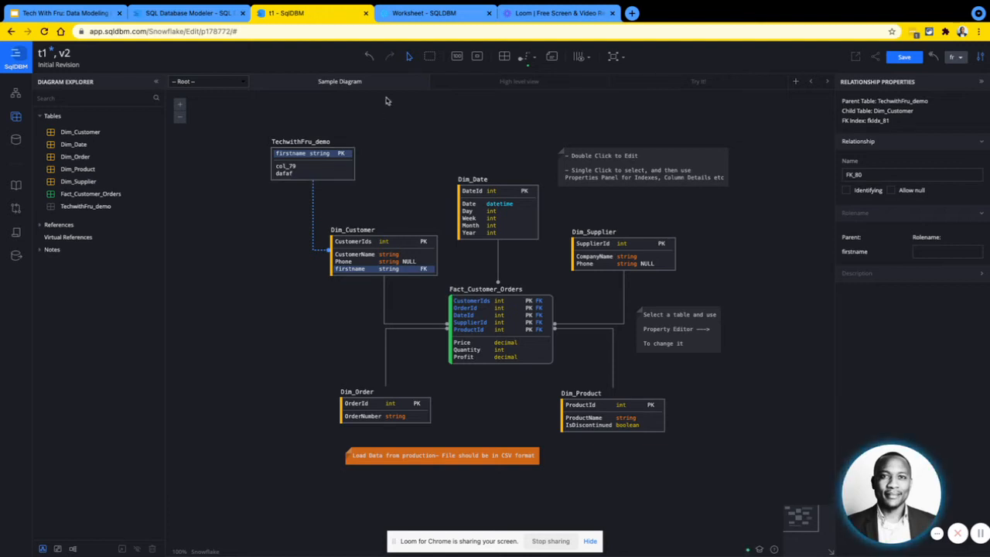
pyautogui.click(451, 17)
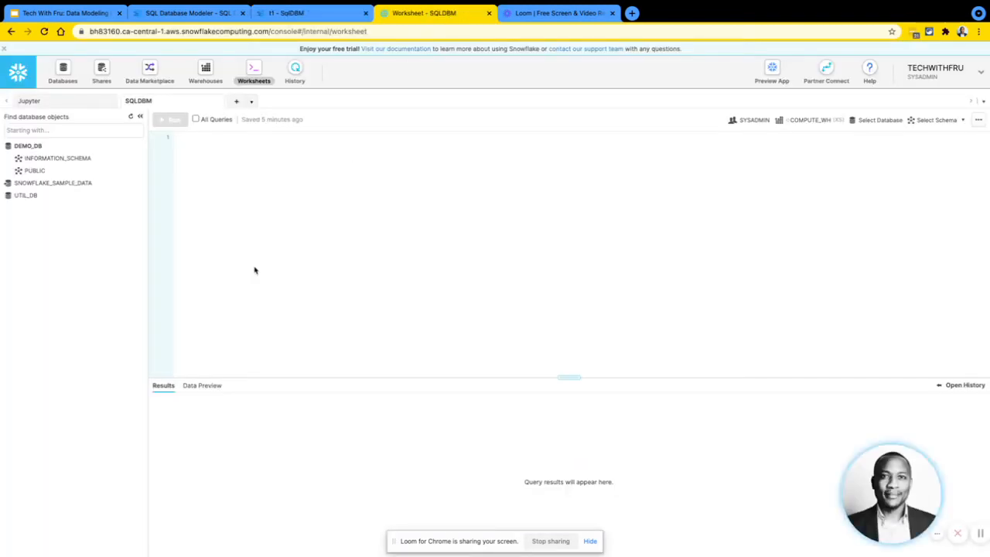
pyautogui.write('create table')
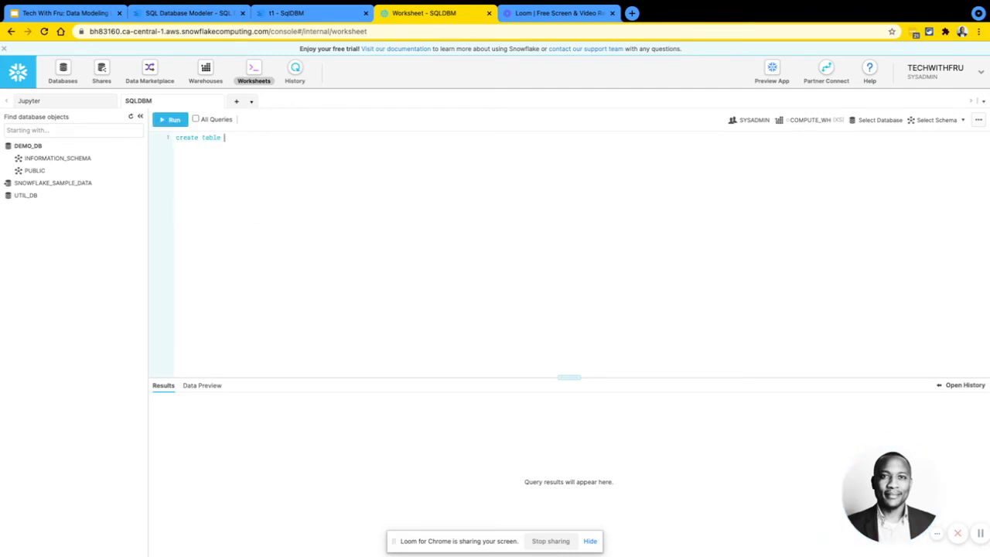
pyautogui.press('Return')
pyautogui.write('(')
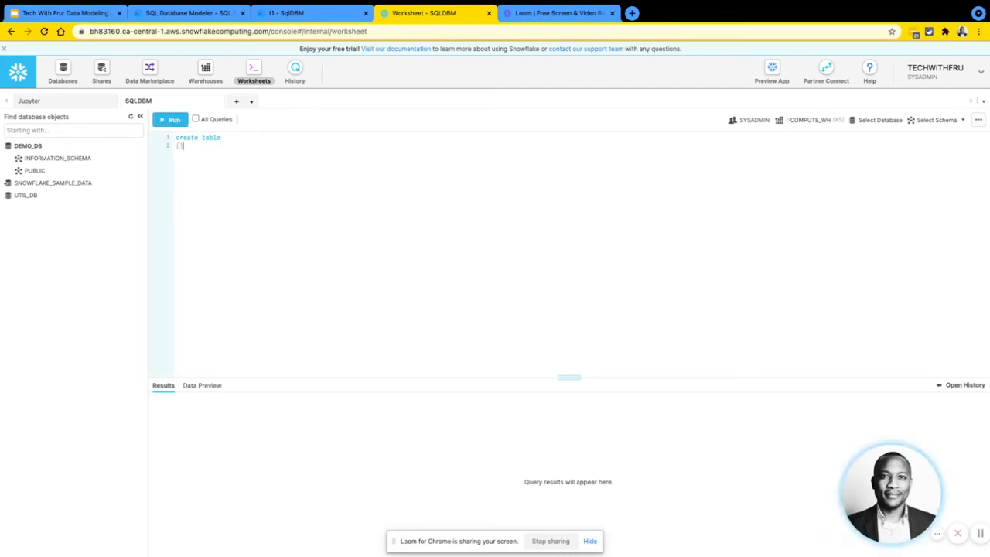
pyautogui.moveTo(219, 163); pyautogui.dragTo(179, 130)
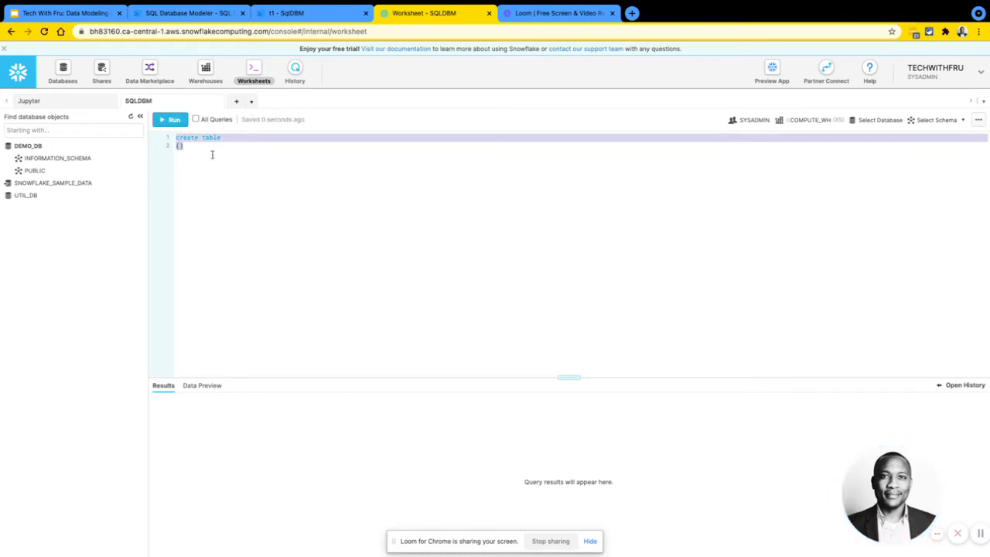
pyautogui.press('BackSpace')
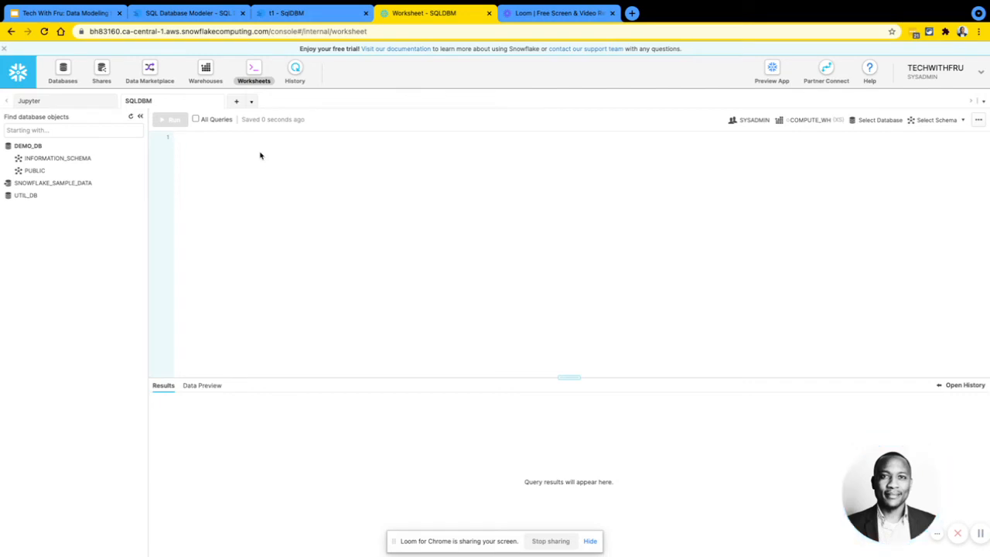
pyautogui.click(285, 15)
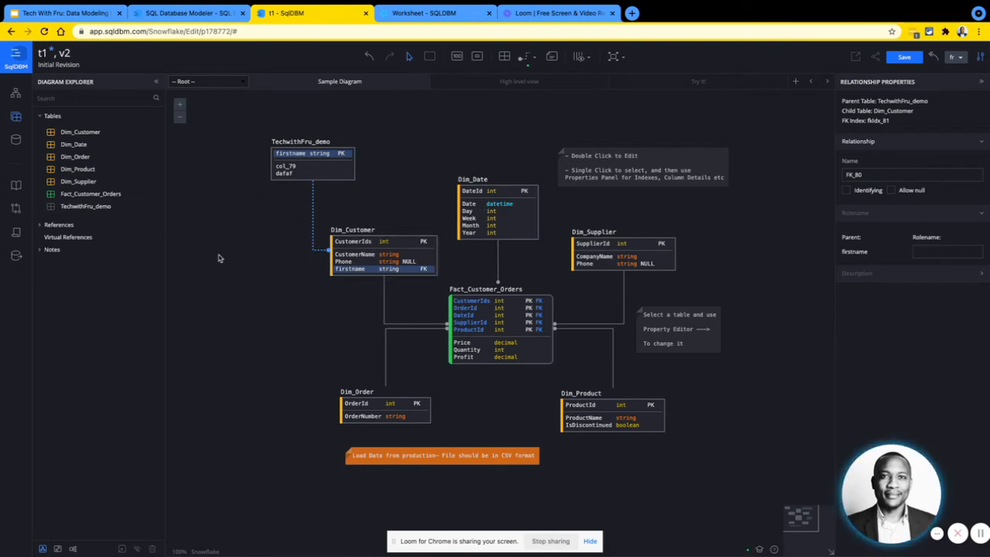
# Examine the schemas and the CsvFileFormat properties in the Database Explorer
pyautogui.click(15, 141)
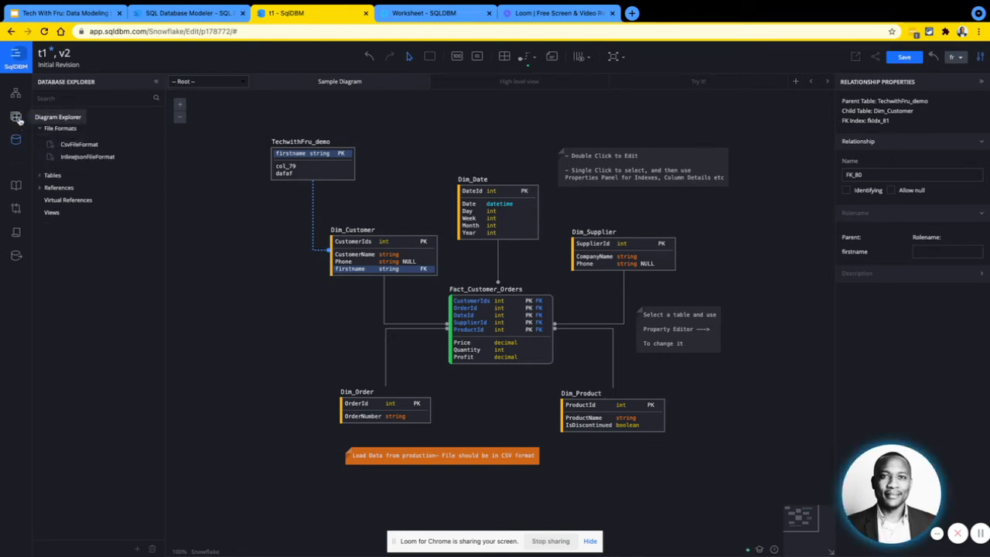
pyautogui.click(15, 143)
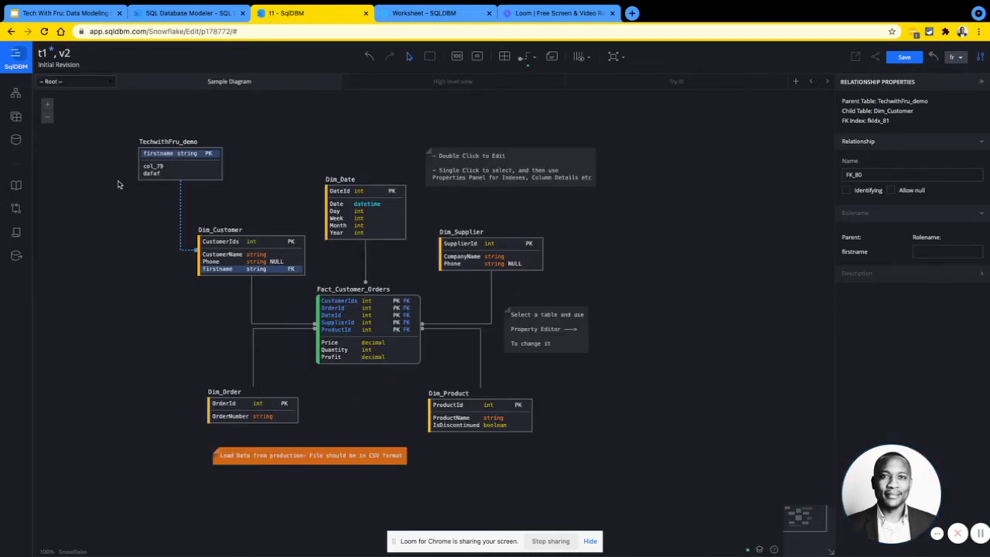
pyautogui.click(13, 143)
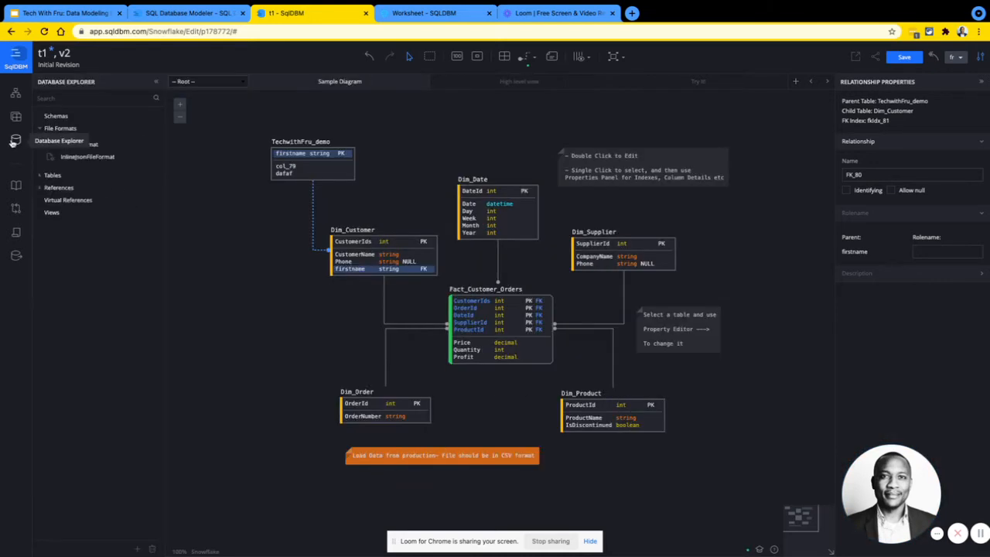
pyautogui.click(72, 120)
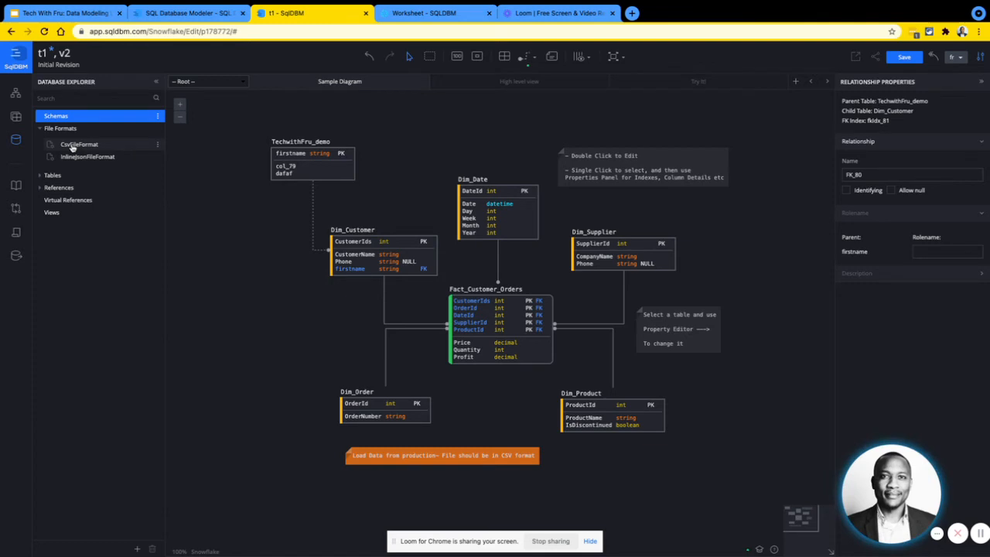
pyautogui.click(73, 145)
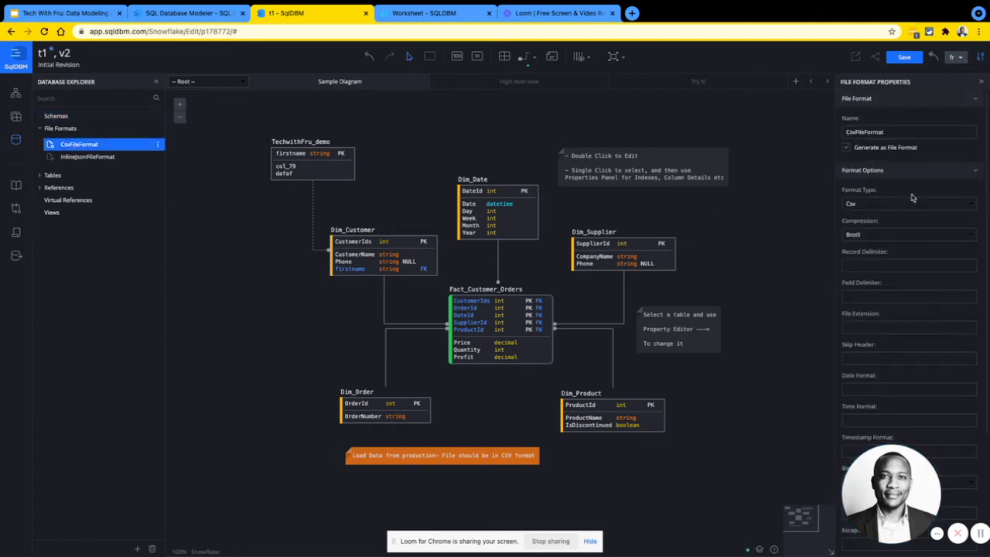
# Examine the project's tables, references, virtual references and views in the Database Explorer, including the Dim_Supplier table's properties
pyautogui.click(56, 181)
pyautogui.click(40, 176)
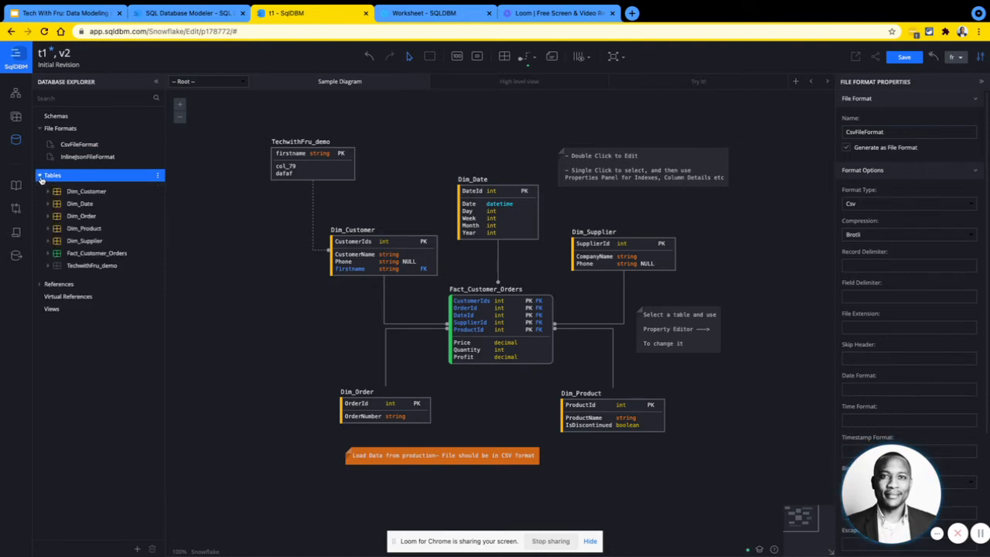
pyautogui.click(86, 241)
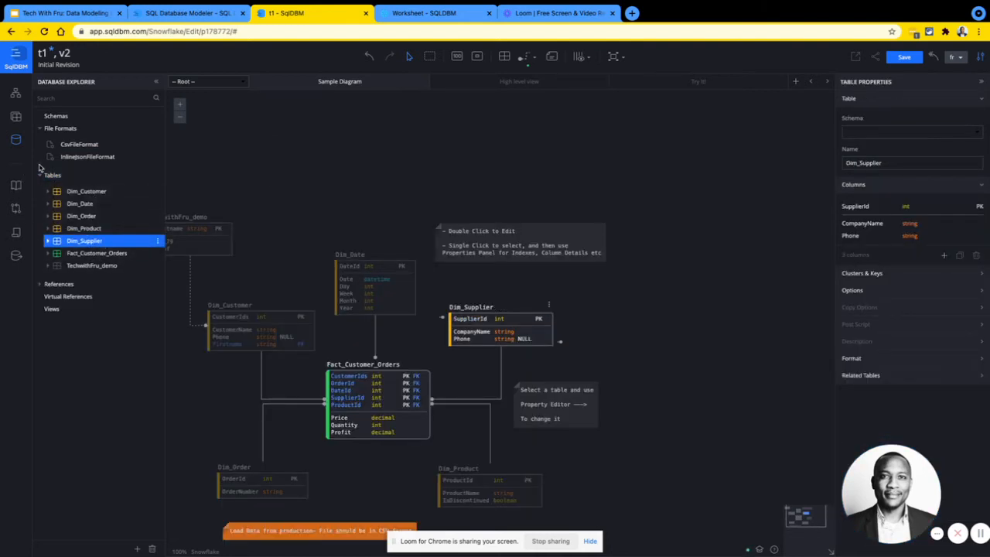
pyautogui.click(69, 286)
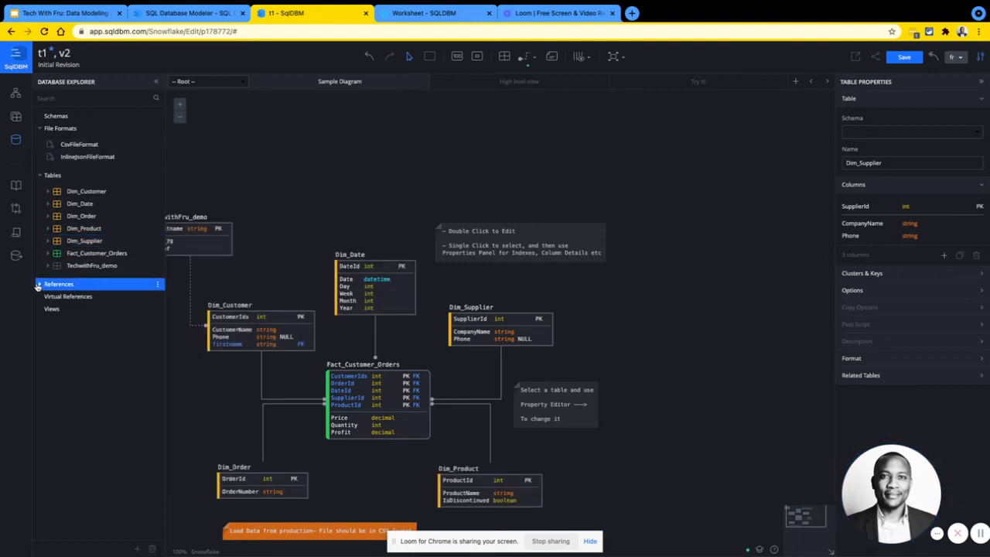
pyautogui.click(38, 286)
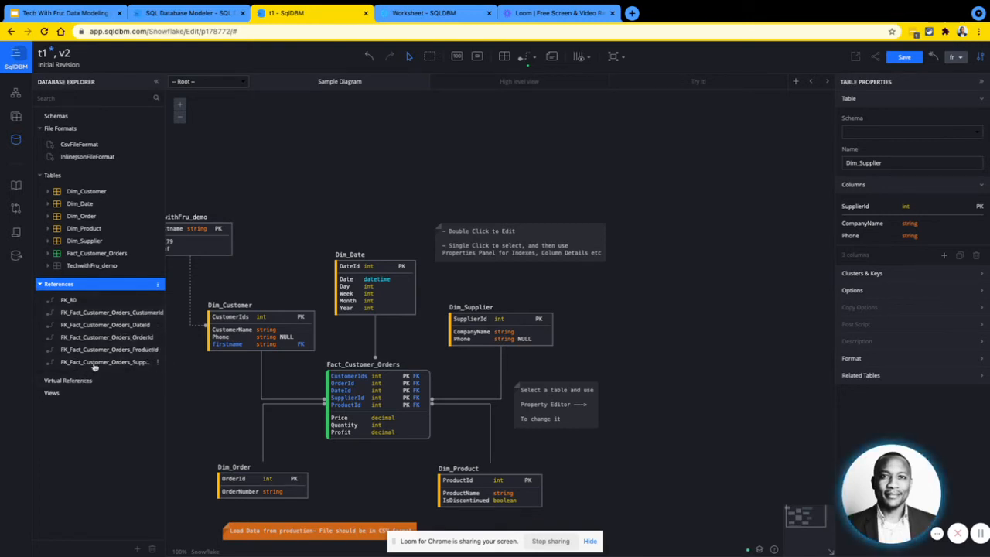
pyautogui.click(72, 382)
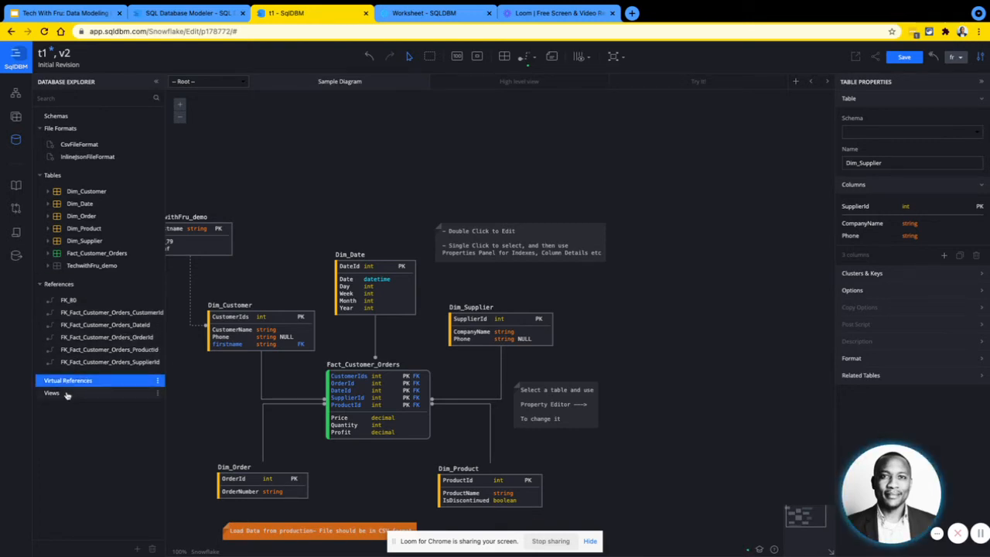
pyautogui.click(67, 394)
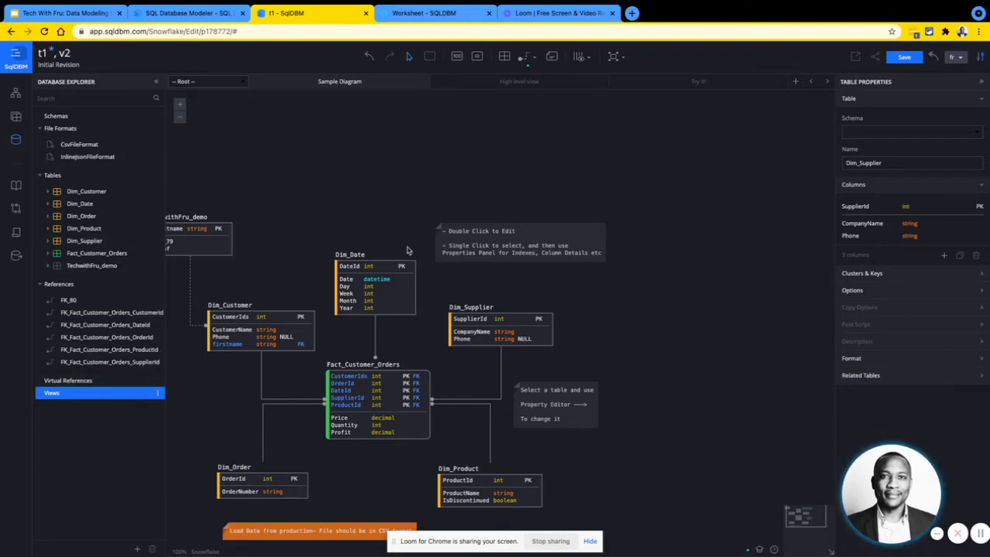
pyautogui.scroll(-3, 370, 253)
pyautogui.scroll(2, 346, 308)
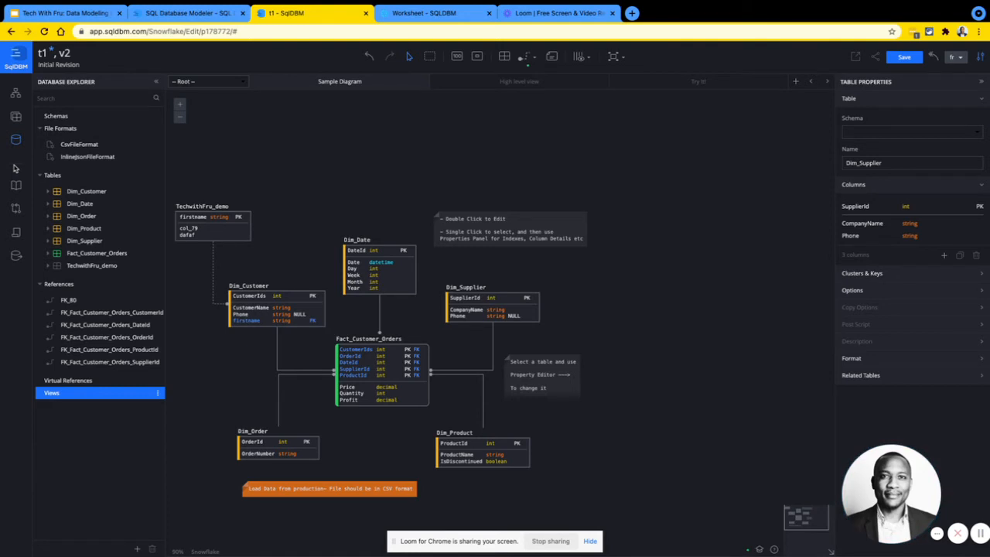
# View the project's database documentation and, in the Snowflake worksheet, the details of the IOT_FEED table in DEMO_DB's PUBLIC schema
pyautogui.click(16, 186)
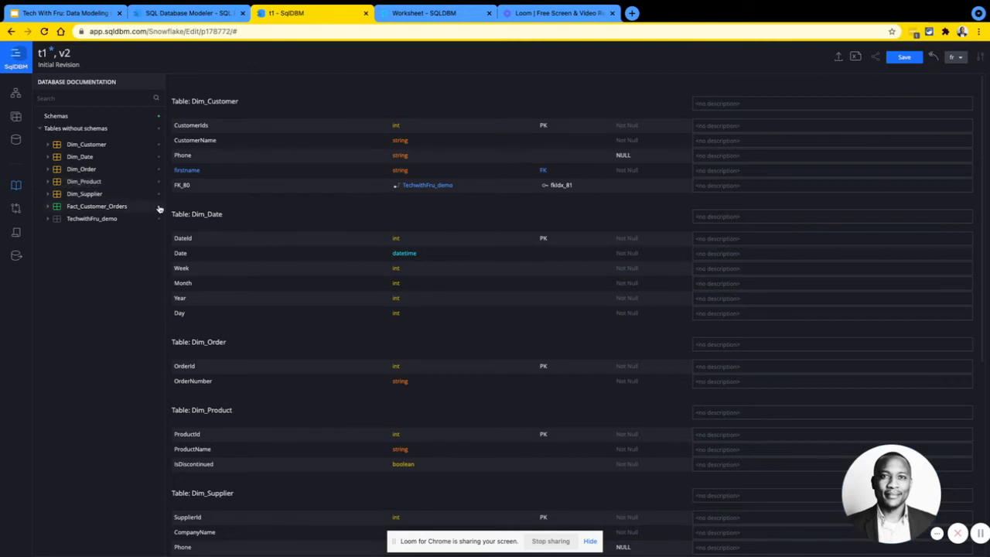
pyautogui.click(446, 16)
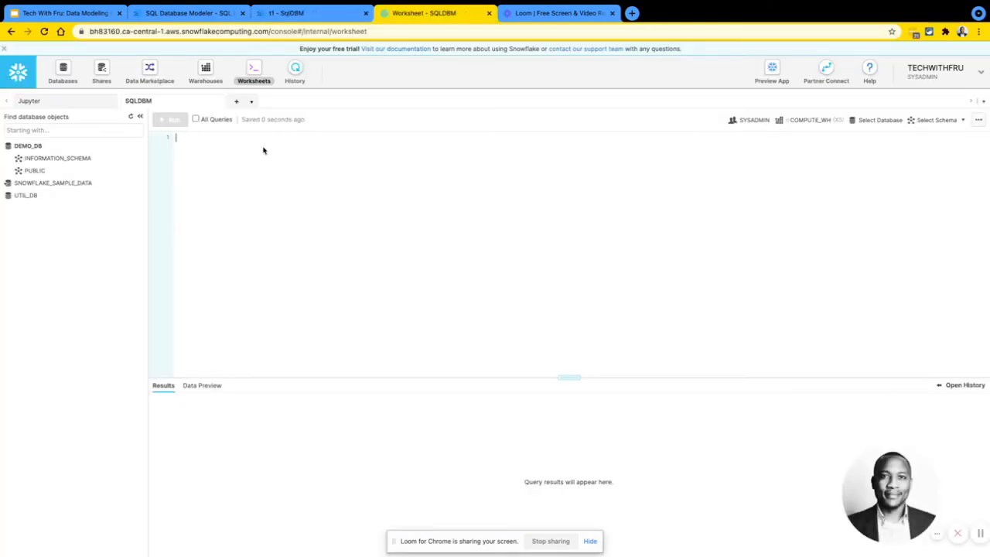
pyautogui.click(34, 170)
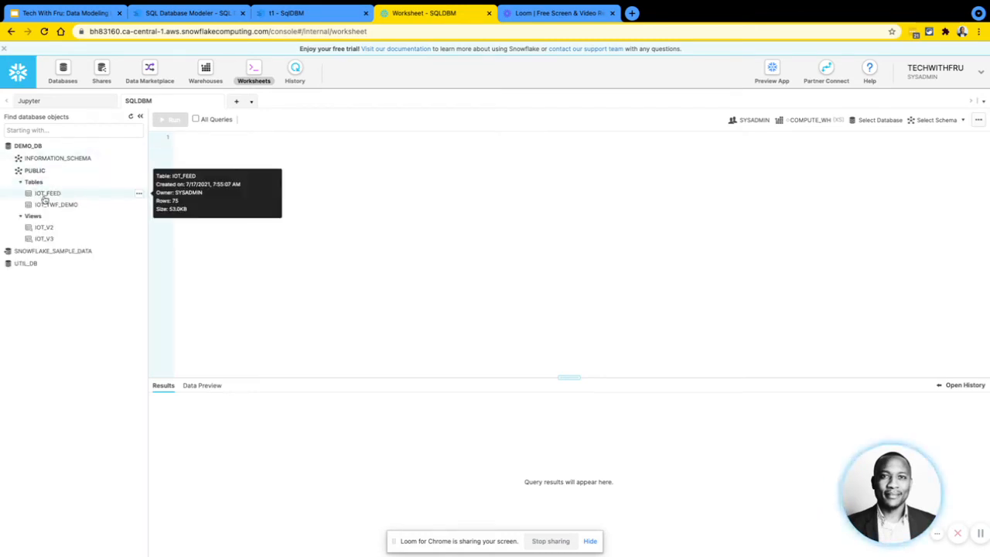
pyautogui.click(42, 194)
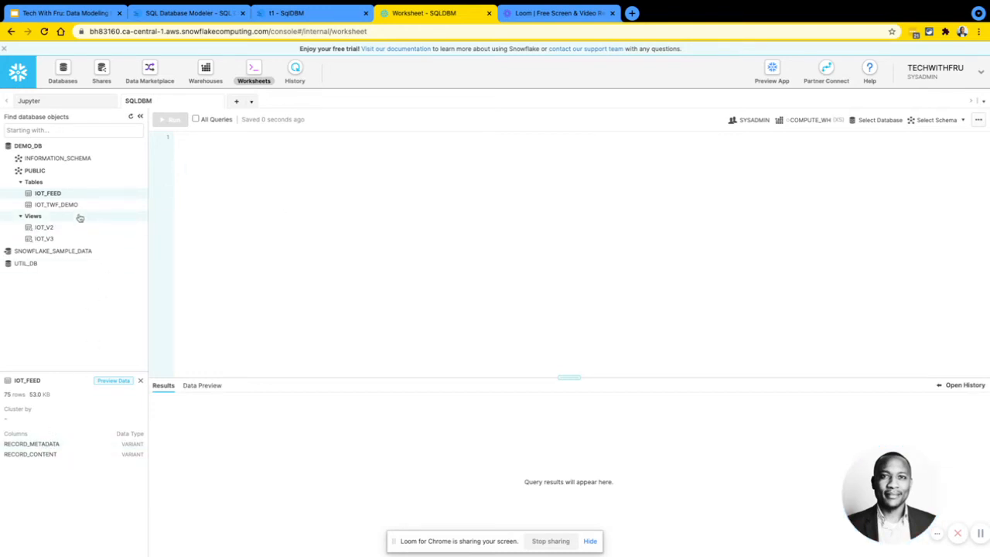
pyautogui.click(316, 17)
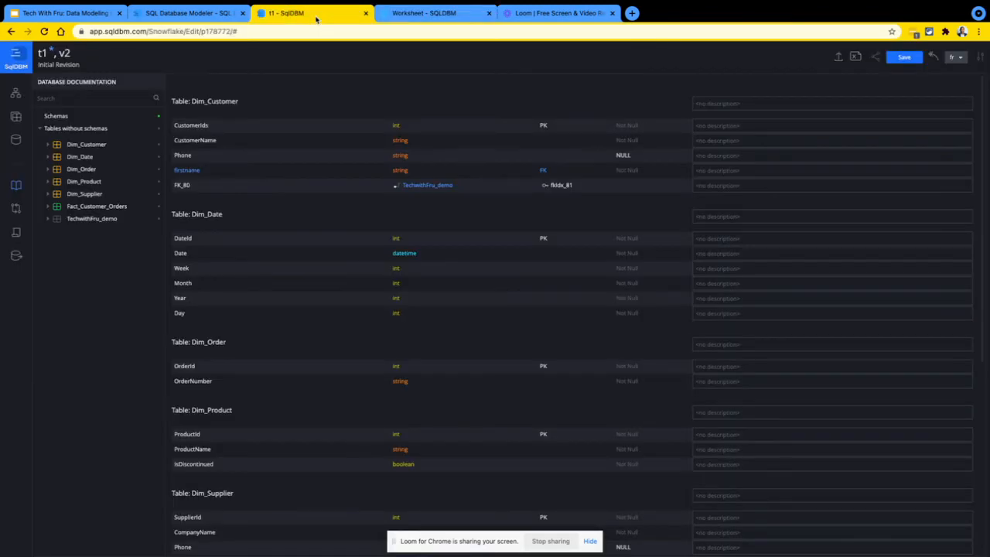
# Describe the Dim_Customer table as "All customers subcribing to tech with fru" in the database documentation and save the project
pyautogui.click(16, 188)
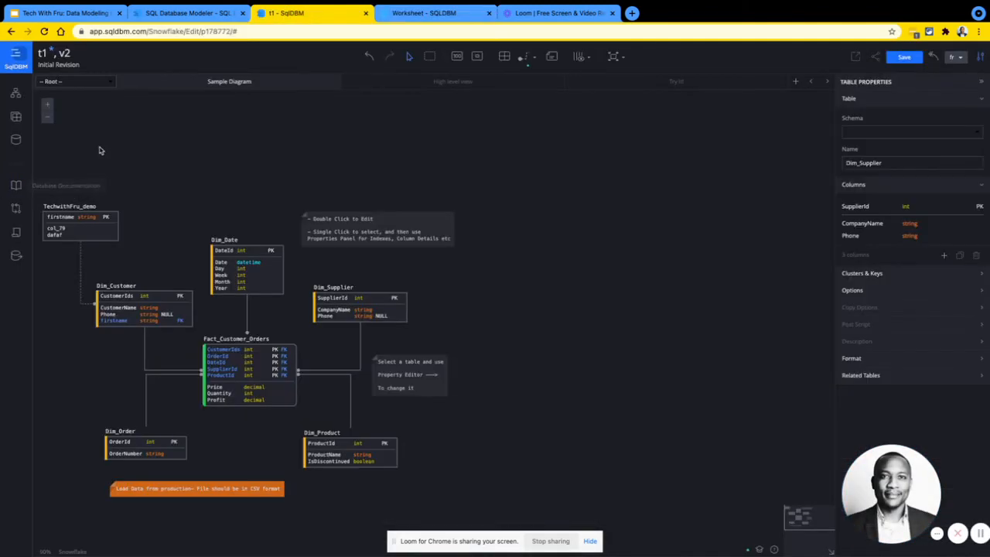
pyautogui.click(16, 188)
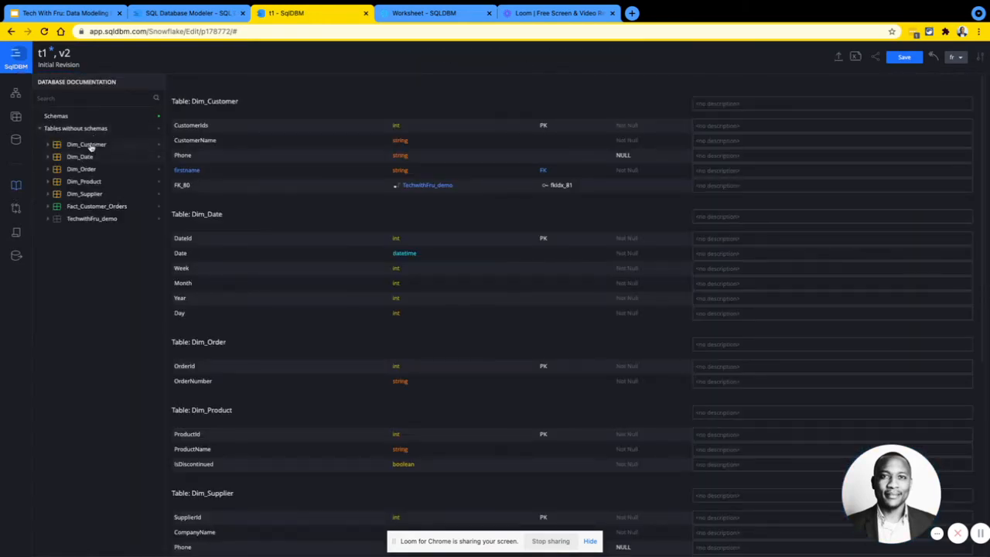
pyautogui.click(92, 145)
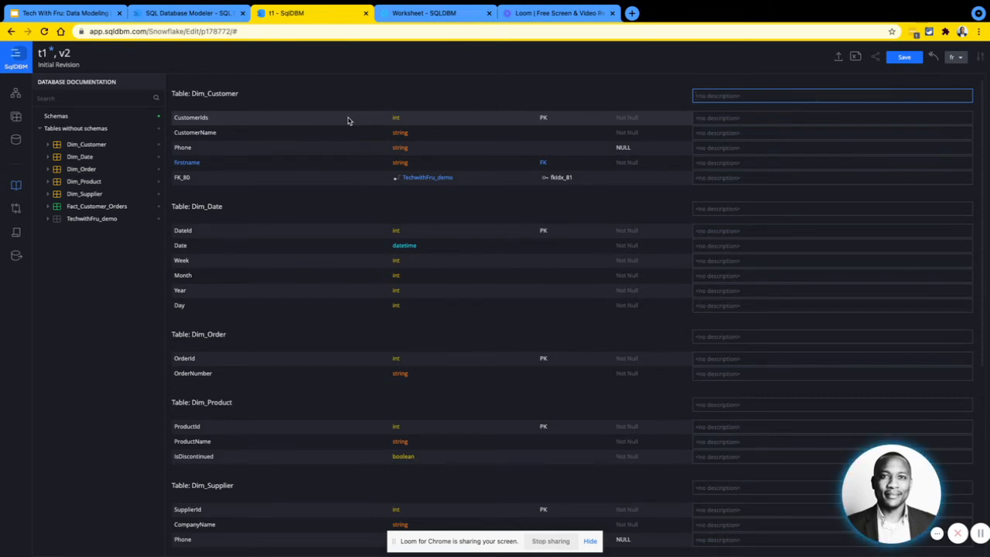
pyautogui.write('A')
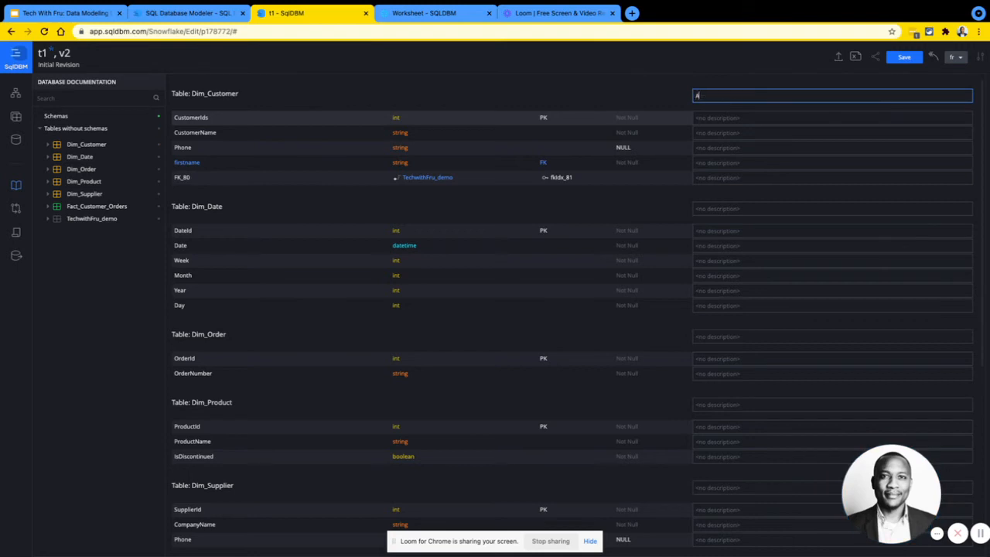
pyautogui.write('ll custoemr')
pyautogui.write('mes')
pyautogui.write(' susbcri')
pyautogui.write('bing to tech with fru')
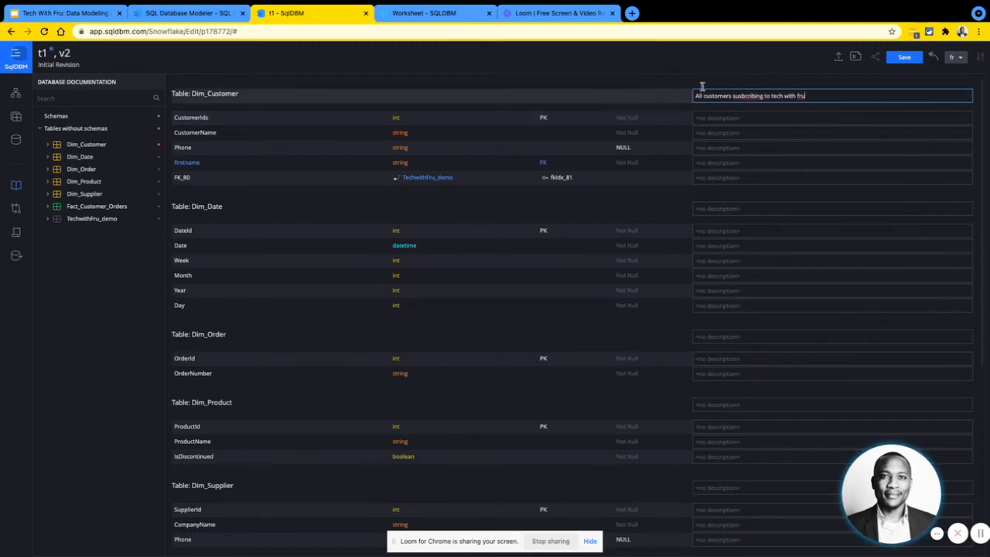
pyautogui.click(743, 96)
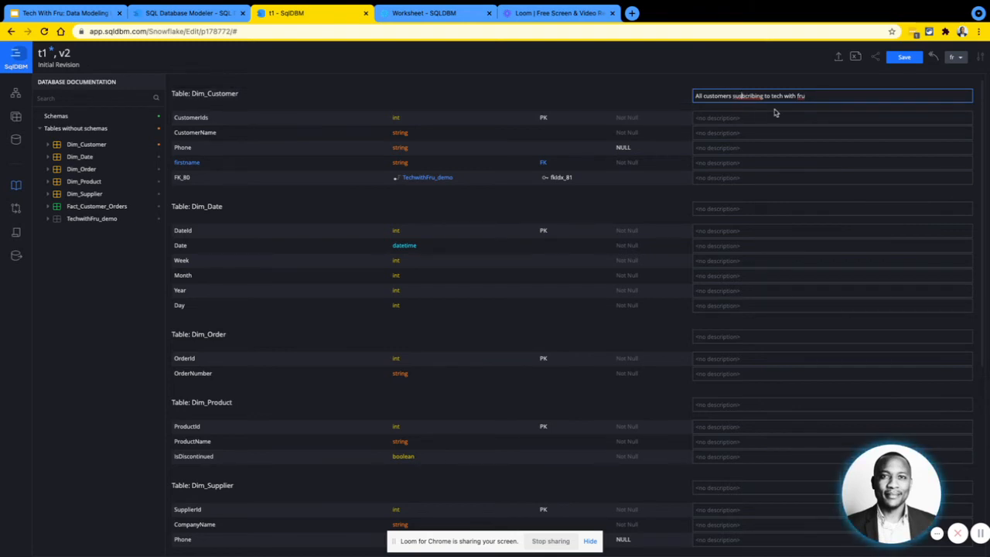
pyautogui.press('BackSpace')
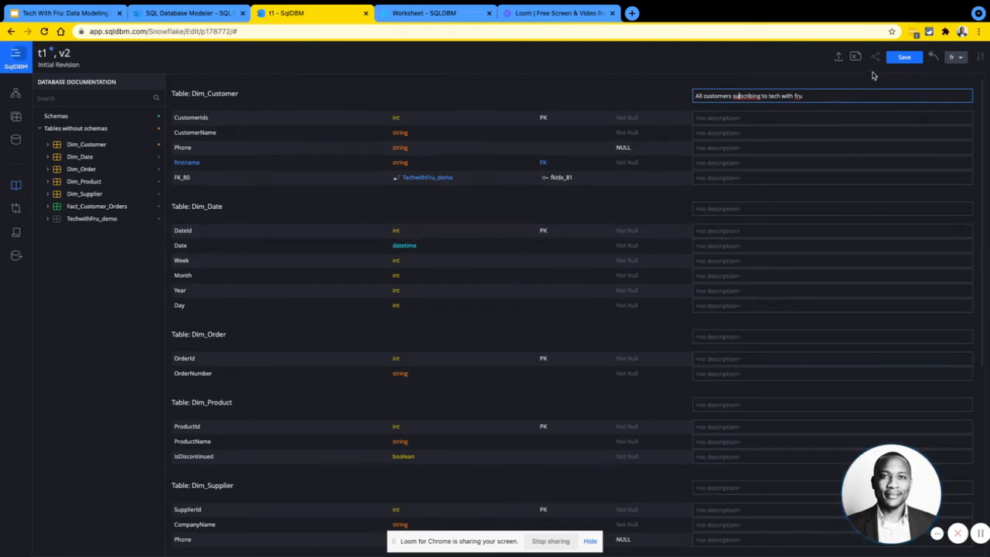
pyautogui.click(903, 58)
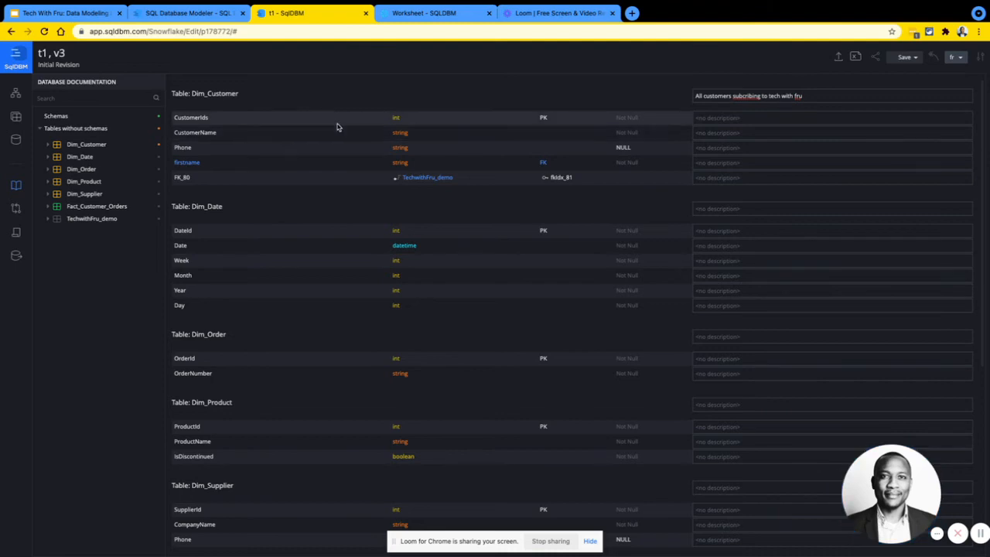
# Look at the Snowflake worksheet again and review the Dim_Customer and Dim_Product entries in the SqlDBM database documentation
pyautogui.click(451, 13)
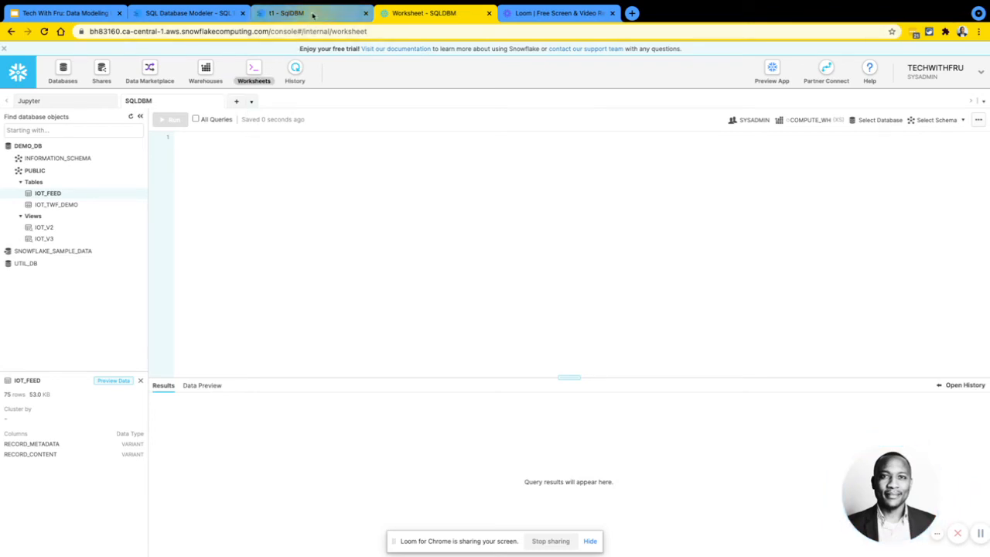
pyautogui.click(312, 14)
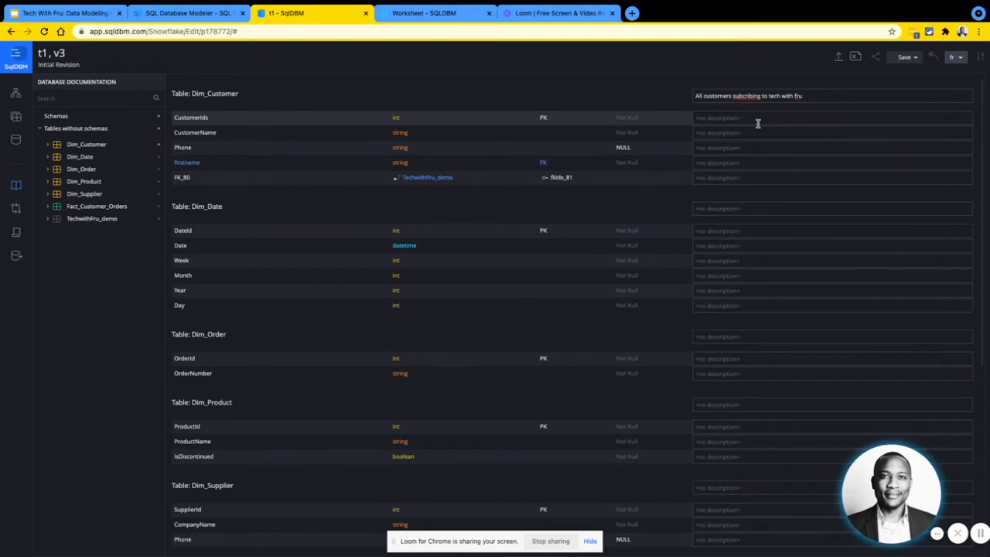
pyautogui.click(744, 95)
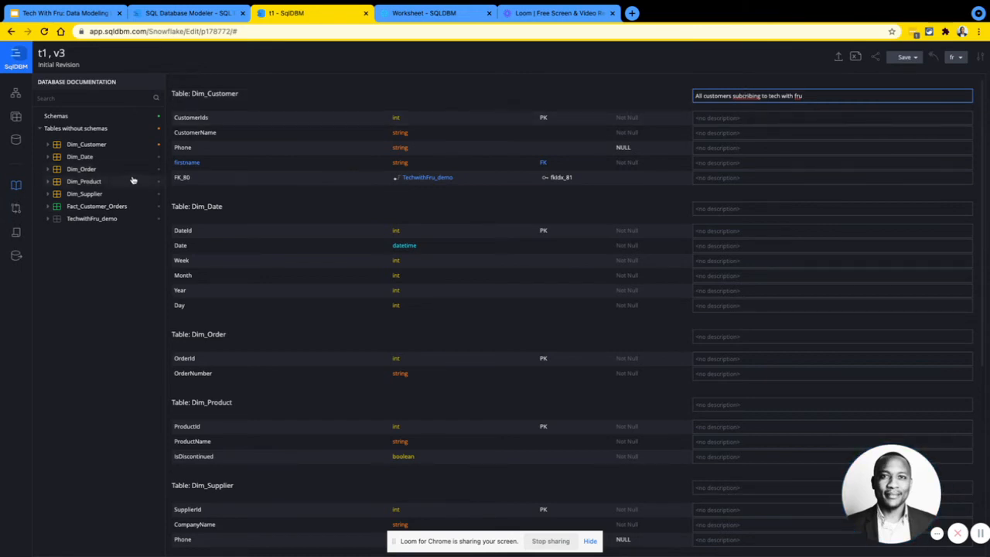
pyautogui.click(77, 182)
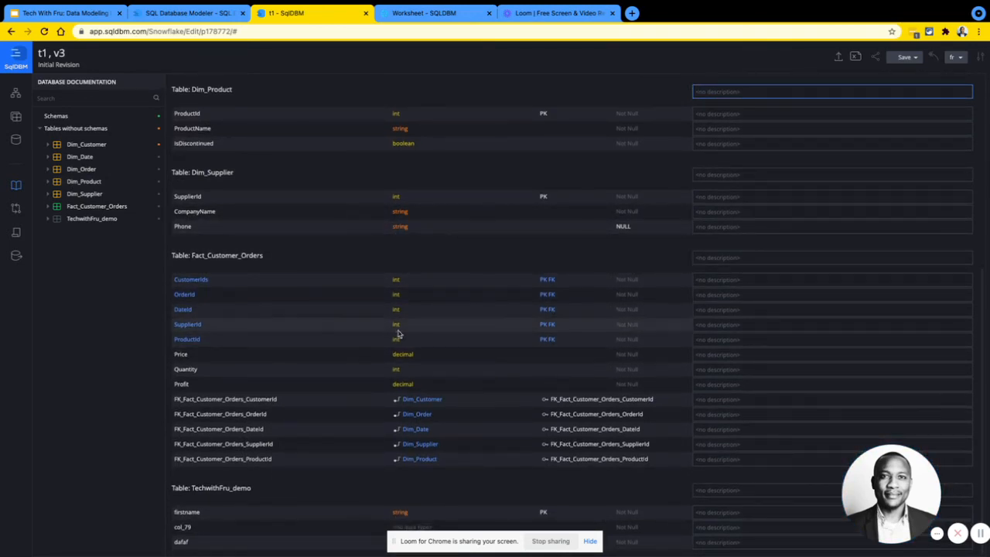
# Compare project revisions v2 and v3, and look over the sample diagram and the Snowflake worksheet
pyautogui.click(492, 403)
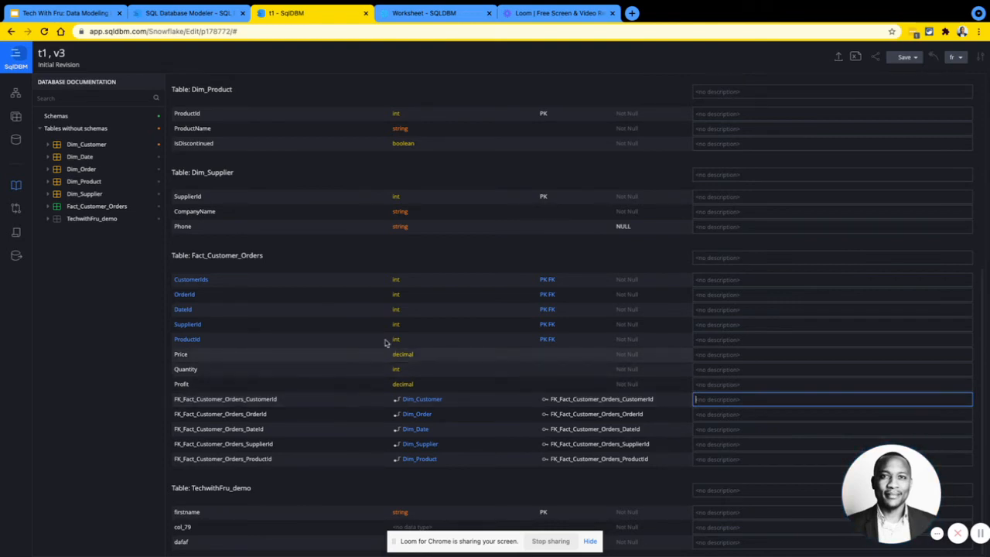
pyautogui.click(15, 210)
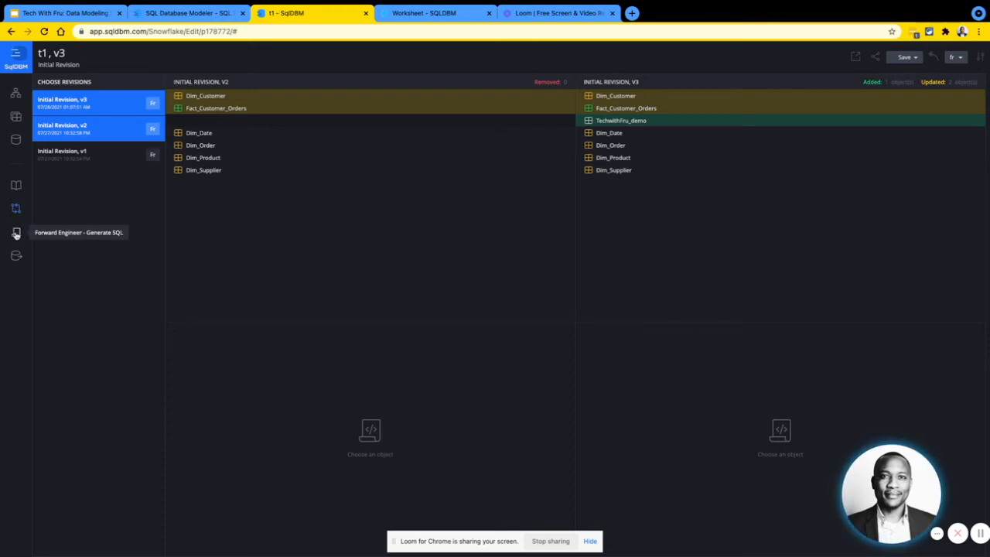
pyautogui.click(15, 92)
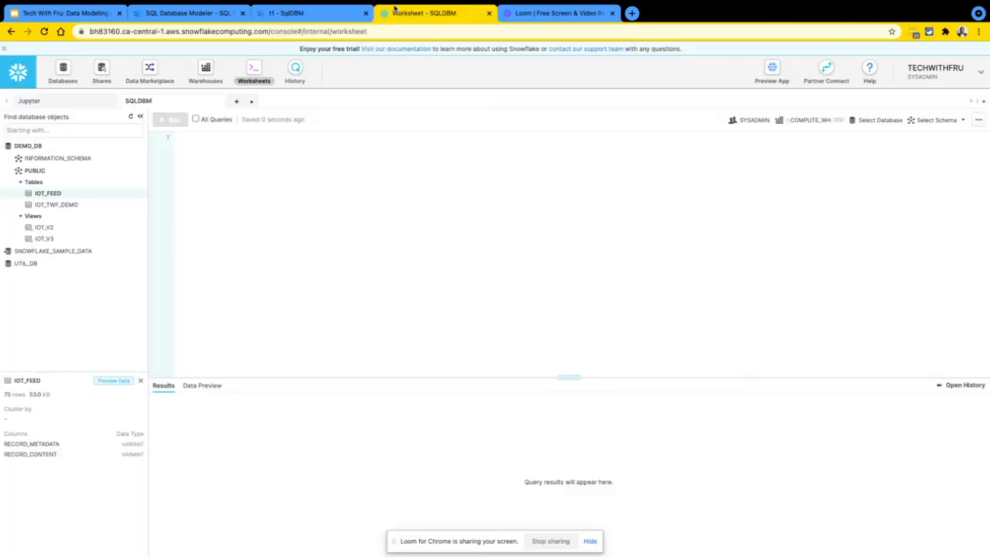
pyautogui.click(424, 13)
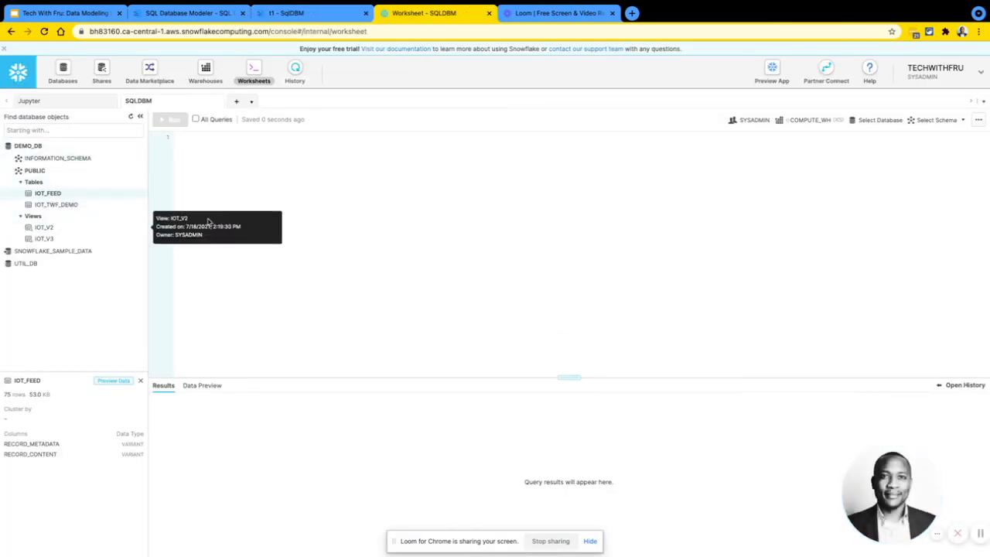
pyautogui.click(279, 16)
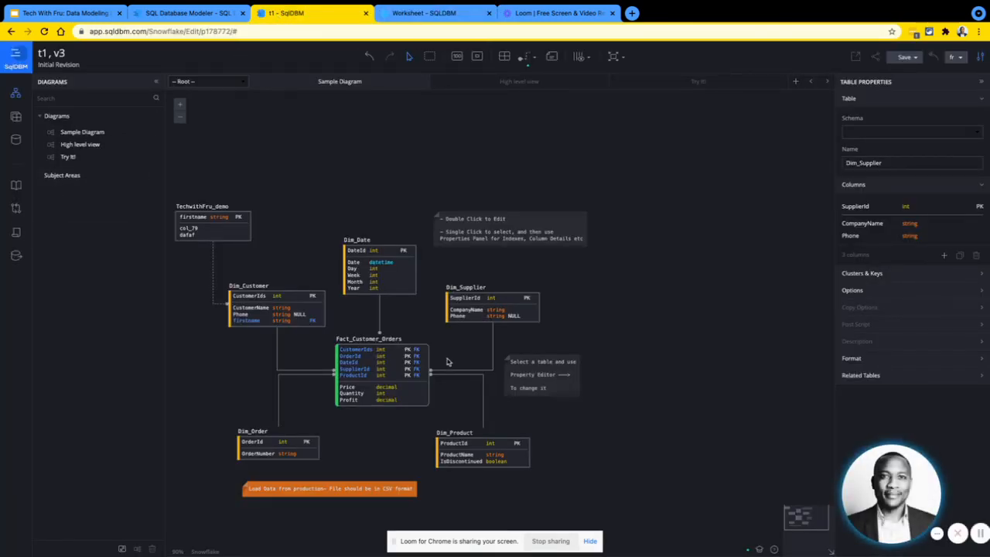
# Generate the Snowflake SQL script with Forward Engineer, keeping all of the project's tables selected
pyautogui.click(15, 235)
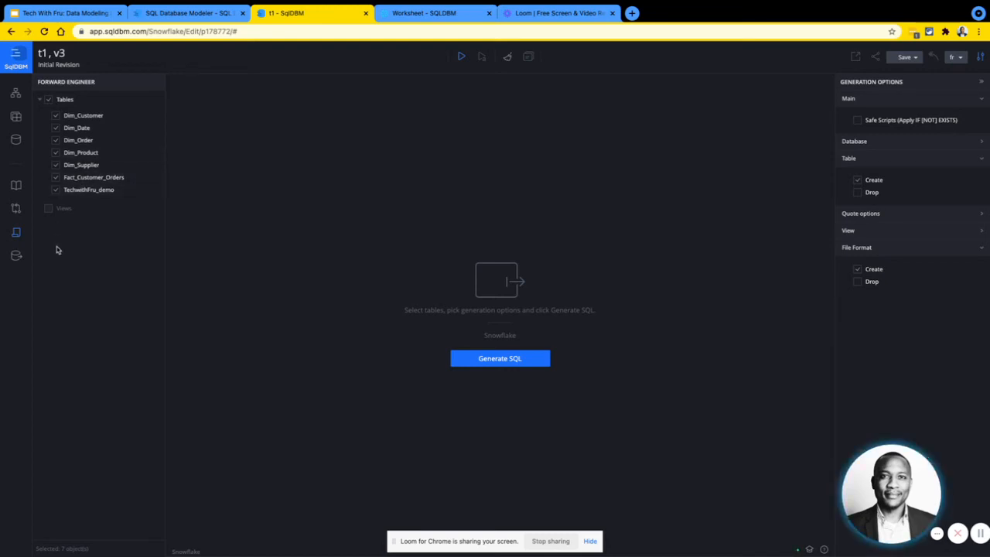
pyautogui.click(45, 100)
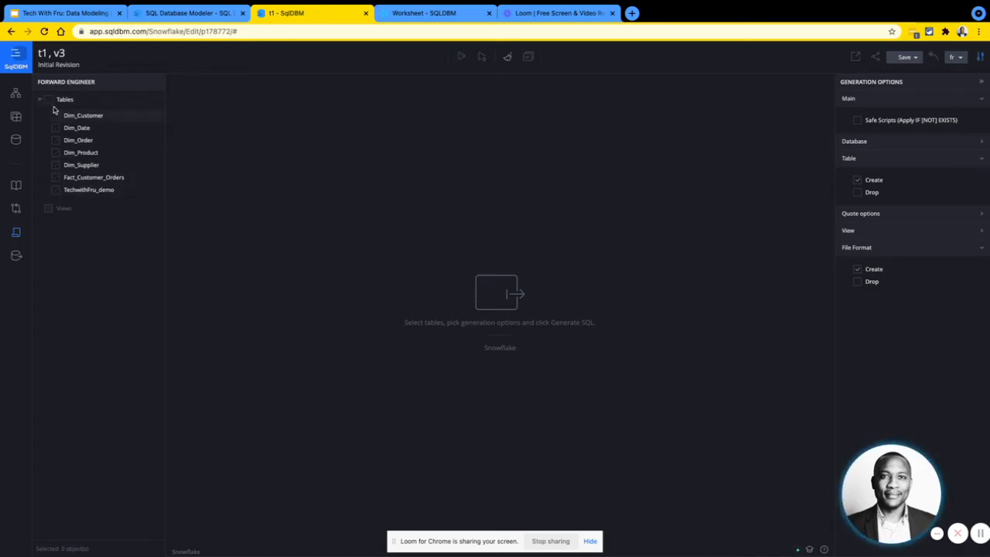
pyautogui.click(50, 101)
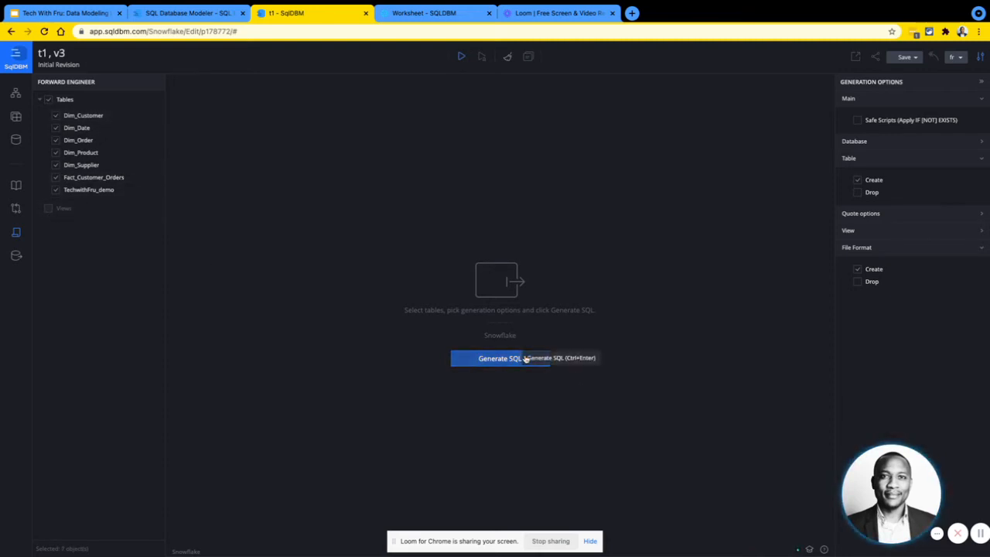
pyautogui.click(525, 359)
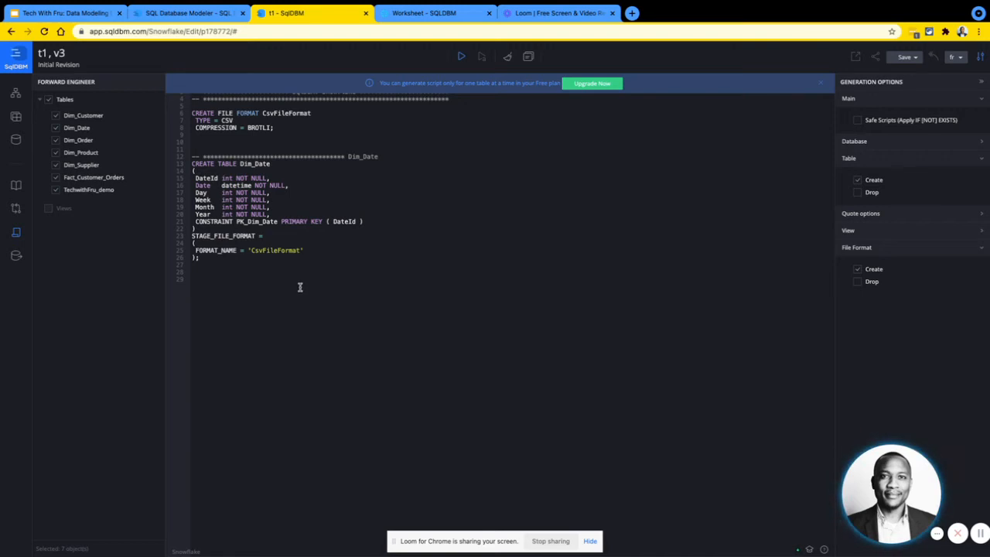
# Copy the generated SQL script into the empty SQLDBM worksheet in Snowflake
pyautogui.click(529, 61)
pyautogui.click(430, 14)
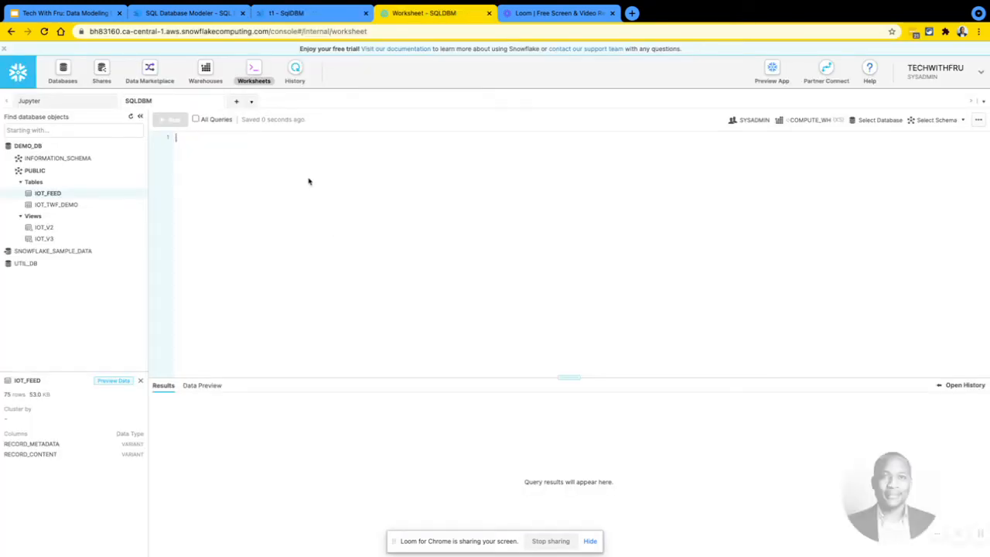
pyautogui.hotkey('ctrl', 'v')
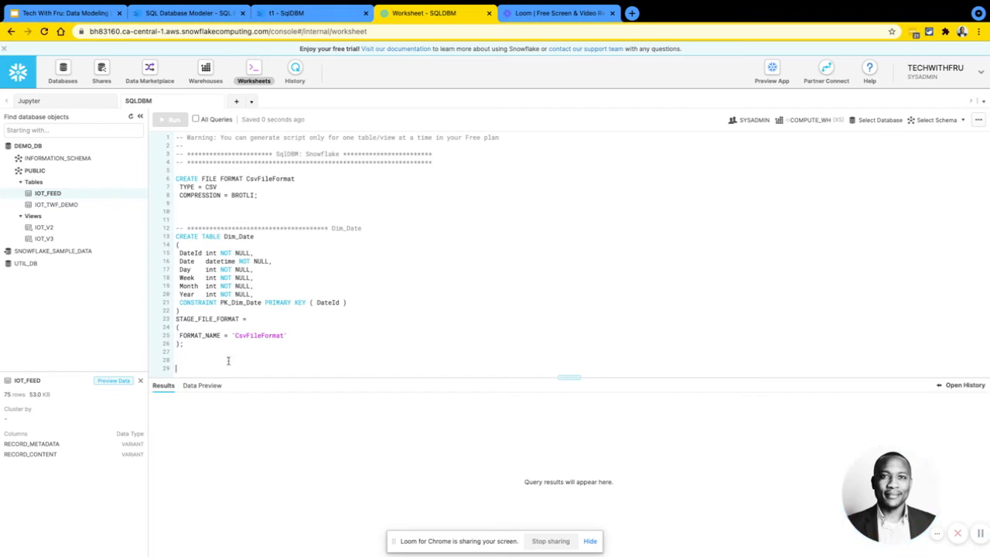
# Review the CREATE FILE FORMAT and CREATE TABLE Dim_Date statements in the Snowflake worksheet and in SqlDBM's generated script
pyautogui.moveTo(226, 367); pyautogui.dragTo(164, 333)
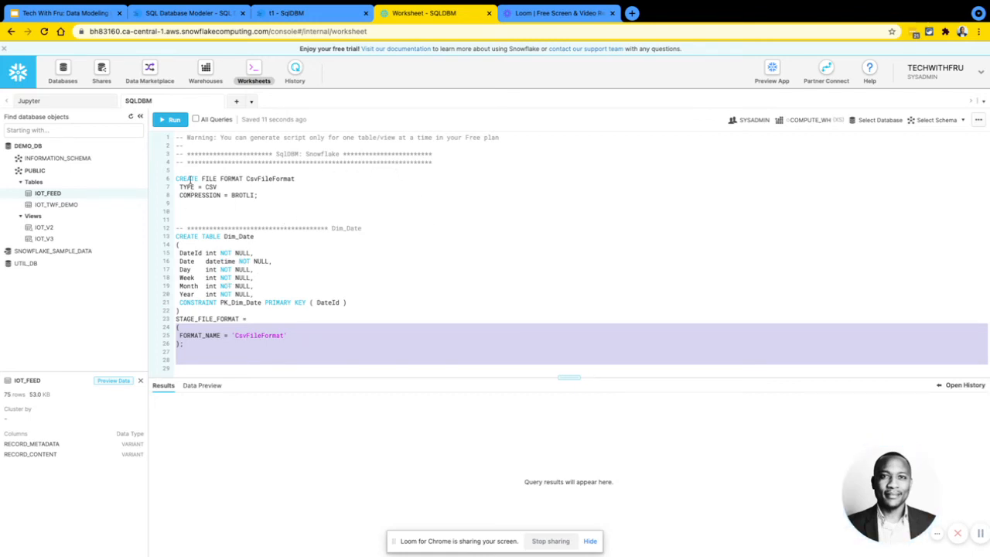
pyautogui.moveTo(190, 180); pyautogui.dragTo(274, 308)
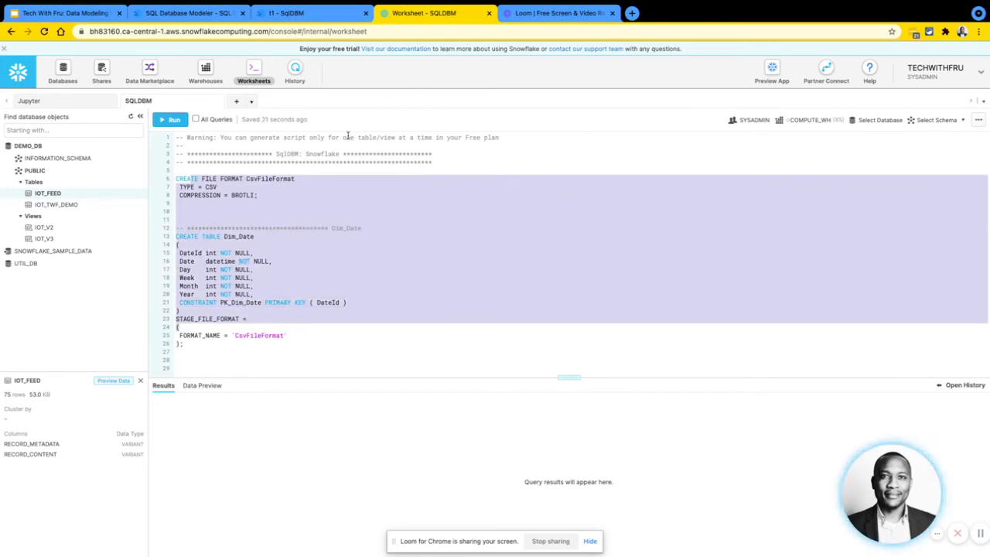
pyautogui.click(314, 17)
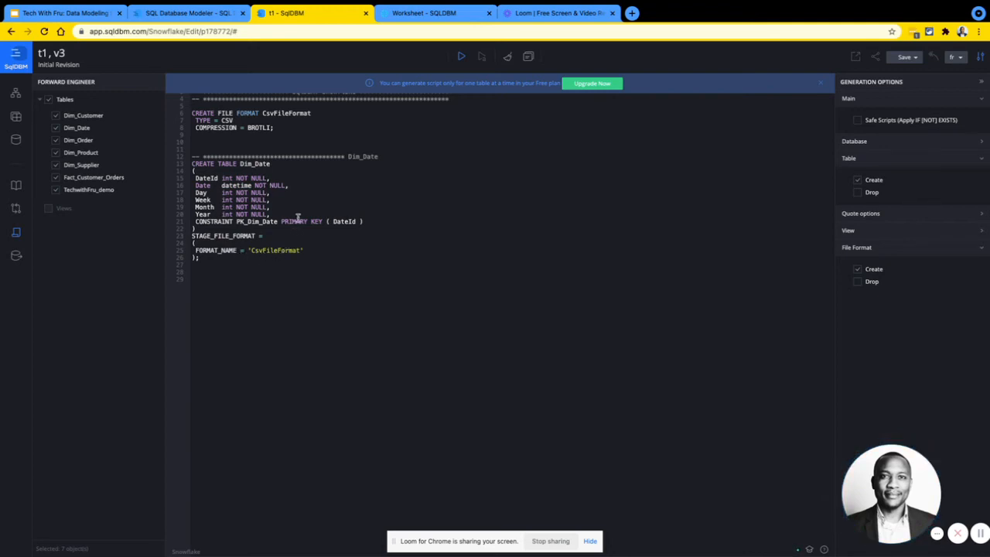
pyautogui.moveTo(280, 287); pyautogui.dragTo(194, 99)
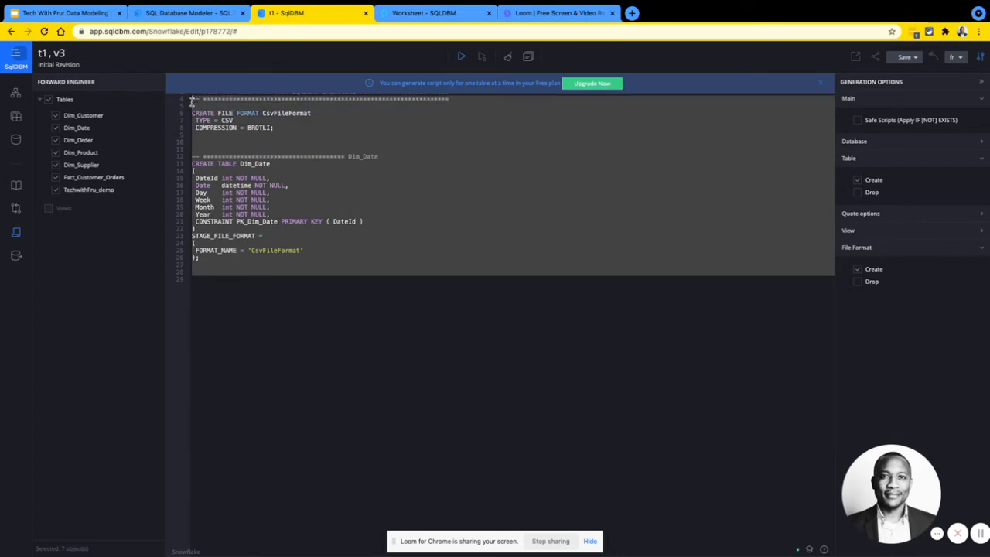
# Open a direct data warehouse connection in SqlDBM's Reverse Engineer and set its server to the Snowflake account URL copied from the worksheet
pyautogui.click(16, 256)
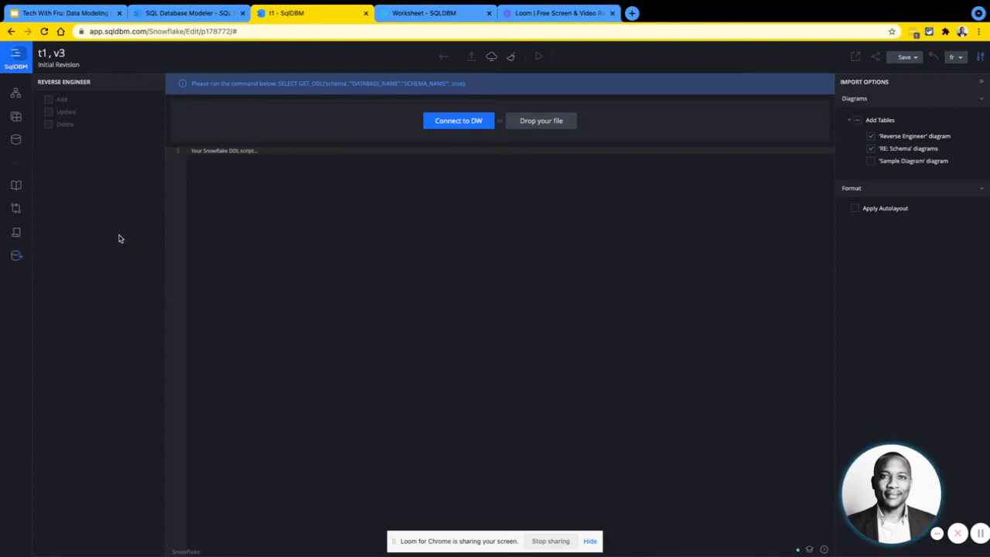
pyautogui.click(424, 13)
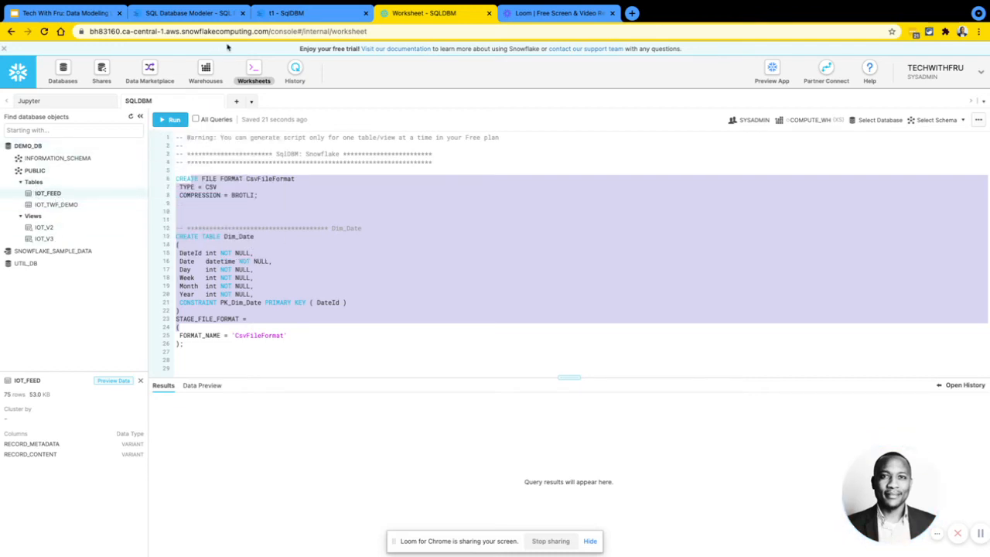
pyautogui.click(292, 14)
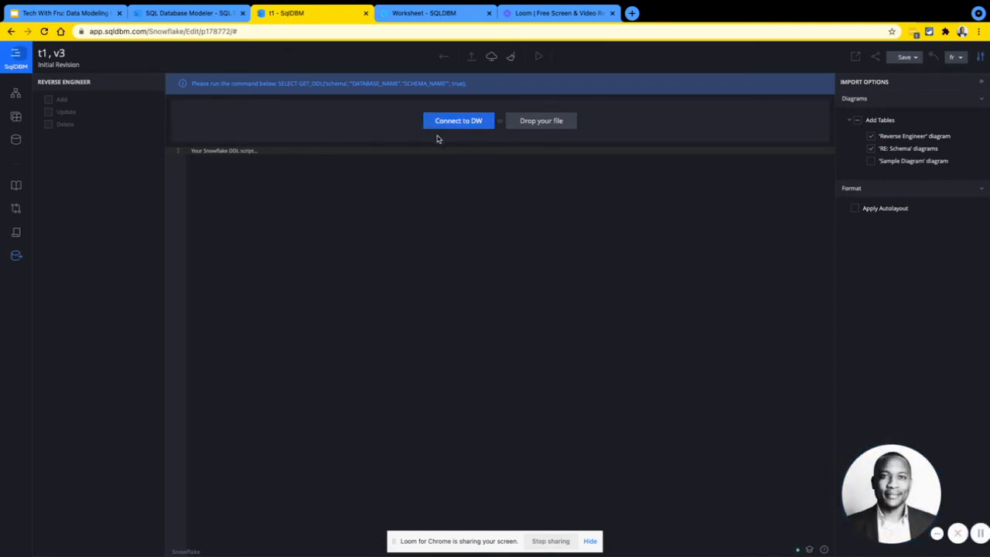
pyautogui.click(466, 130)
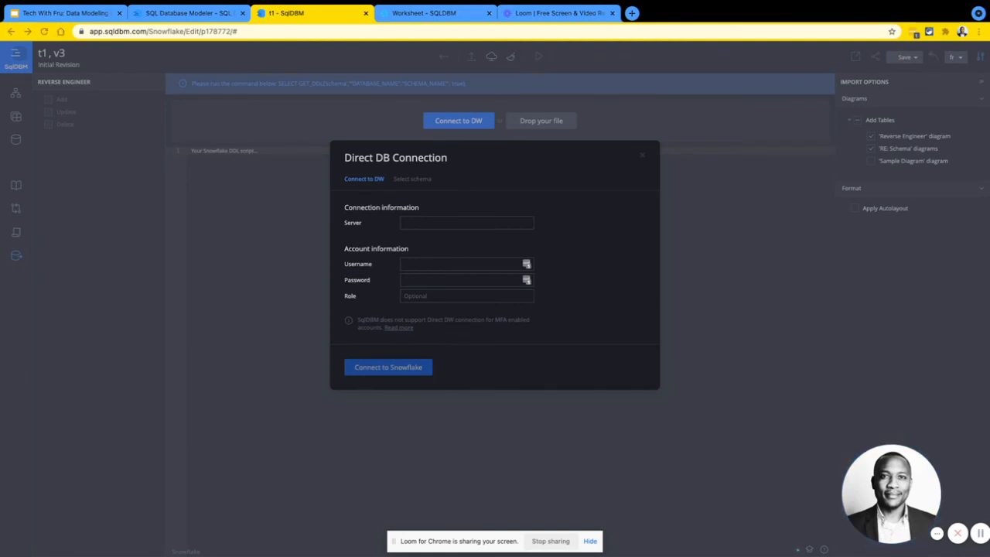
pyautogui.click(441, 15)
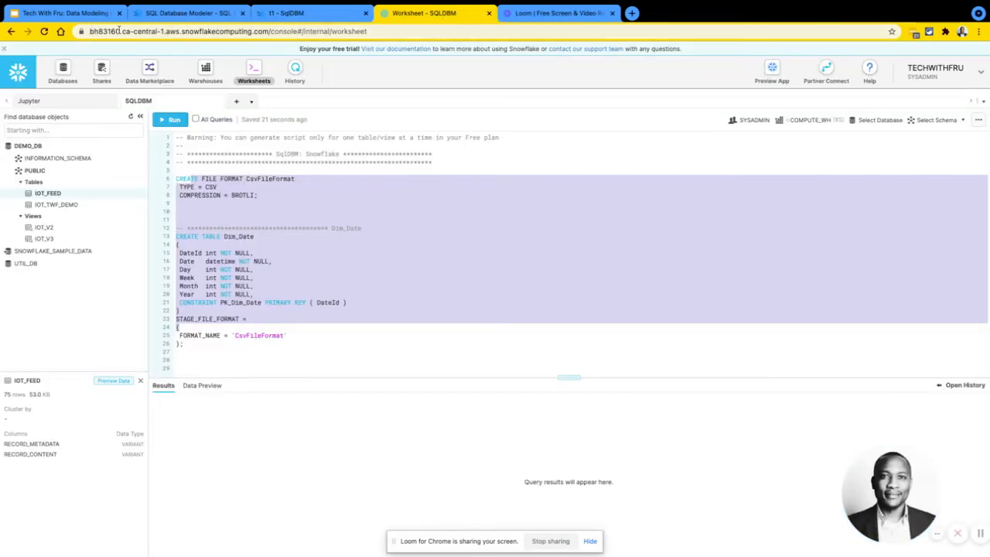
pyautogui.click(298, 13)
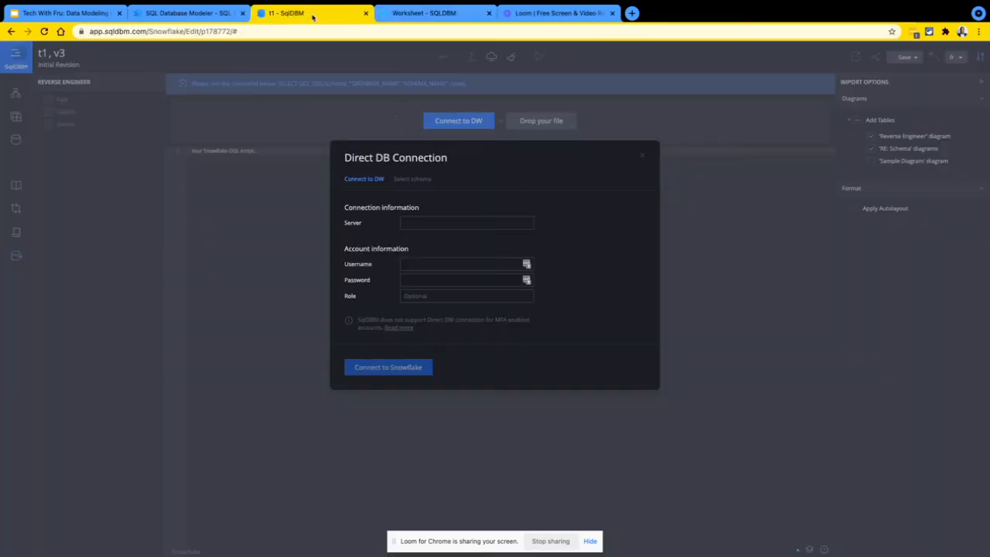
pyautogui.click(426, 222)
pyautogui.hotkey('ctrl', 'v')
# Enter the Snowflake username and account password, leave the role empty, connect to Snowflake and decline saving the login in LastPass
pyautogui.click(433, 264)
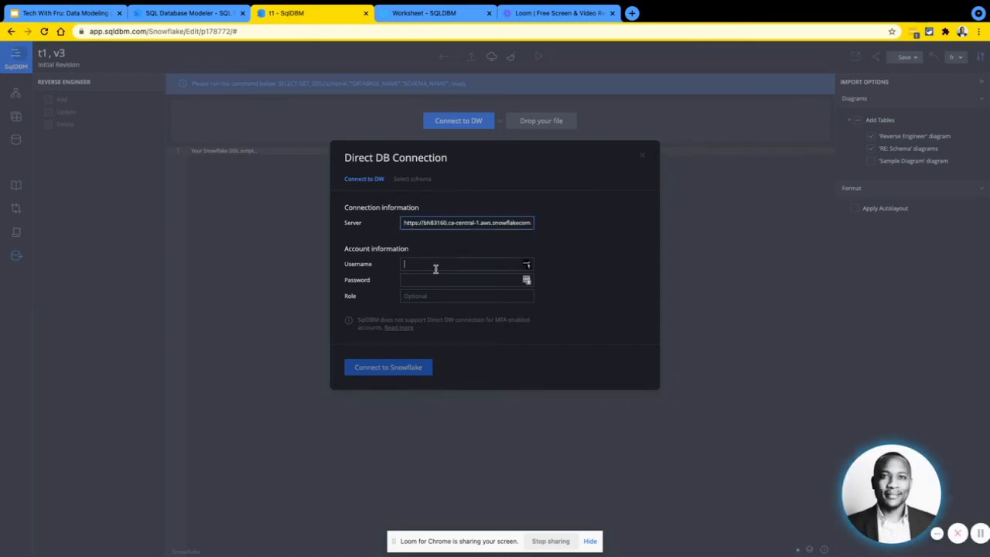
pyautogui.write('tw')
pyautogui.write('ch')
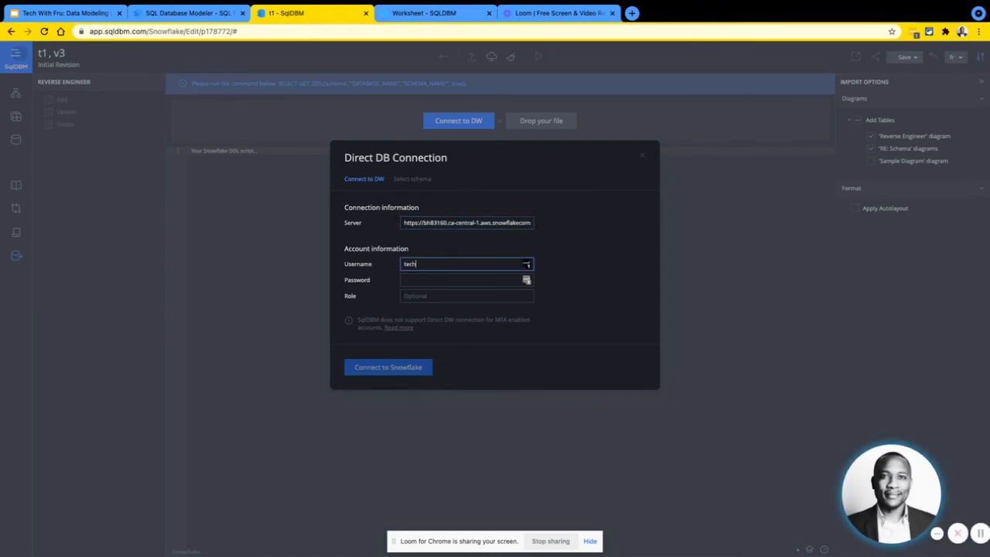
pyautogui.write('withfru')
pyautogui.press('Tab')
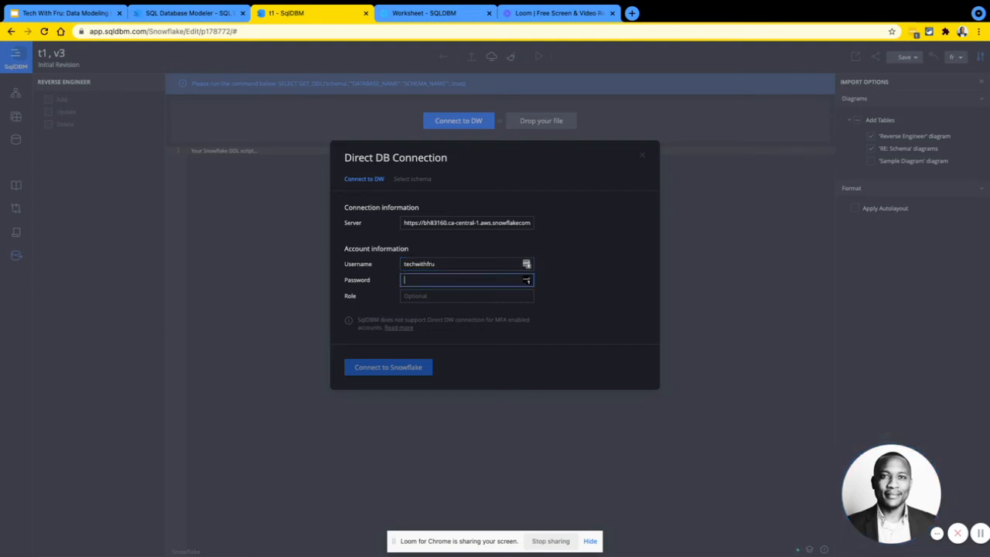
pyautogui.write('**********')
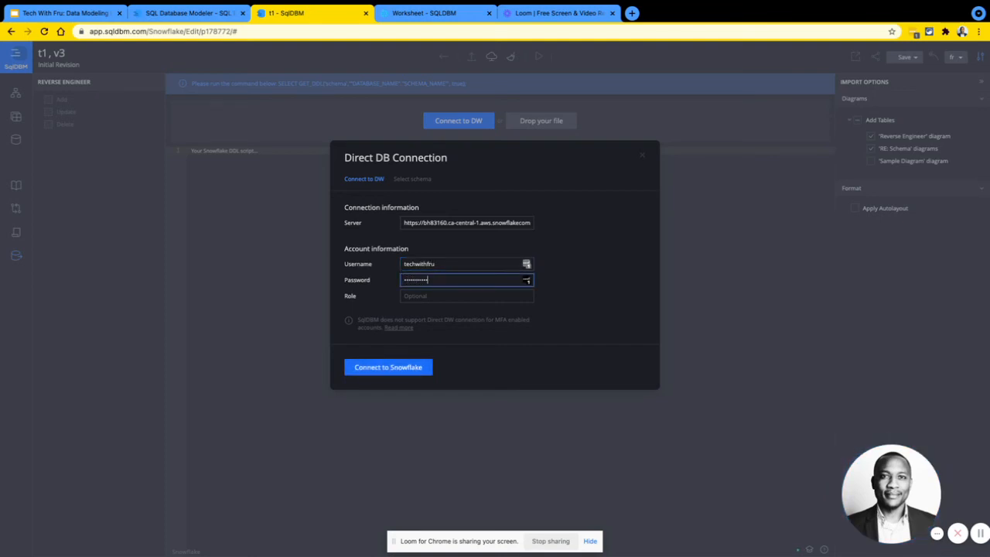
pyautogui.click(430, 300)
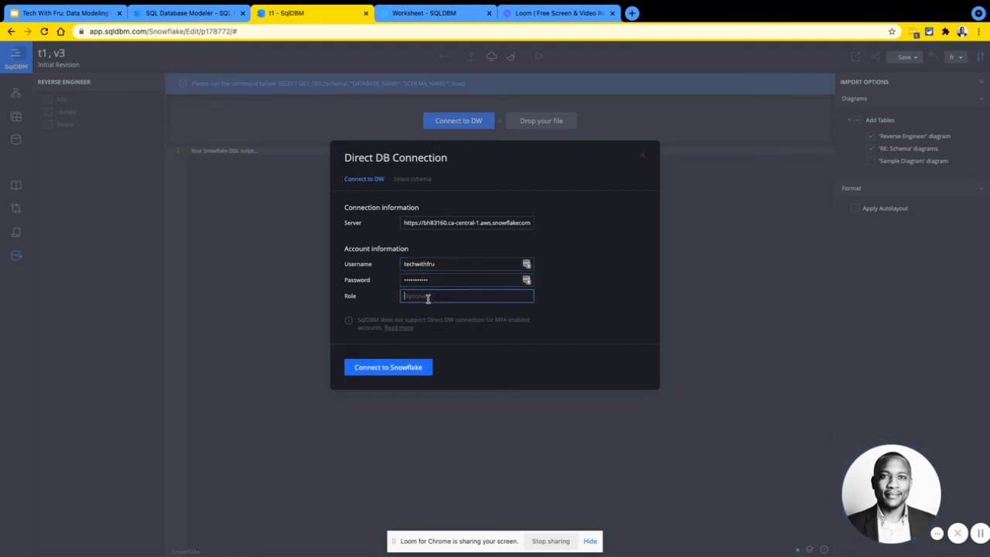
pyautogui.click(399, 368)
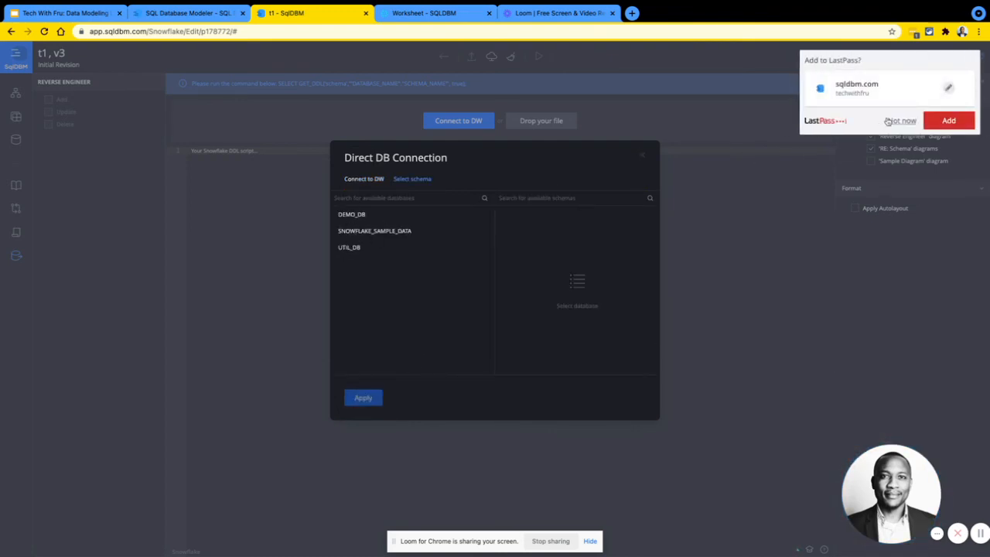
pyautogui.click(897, 121)
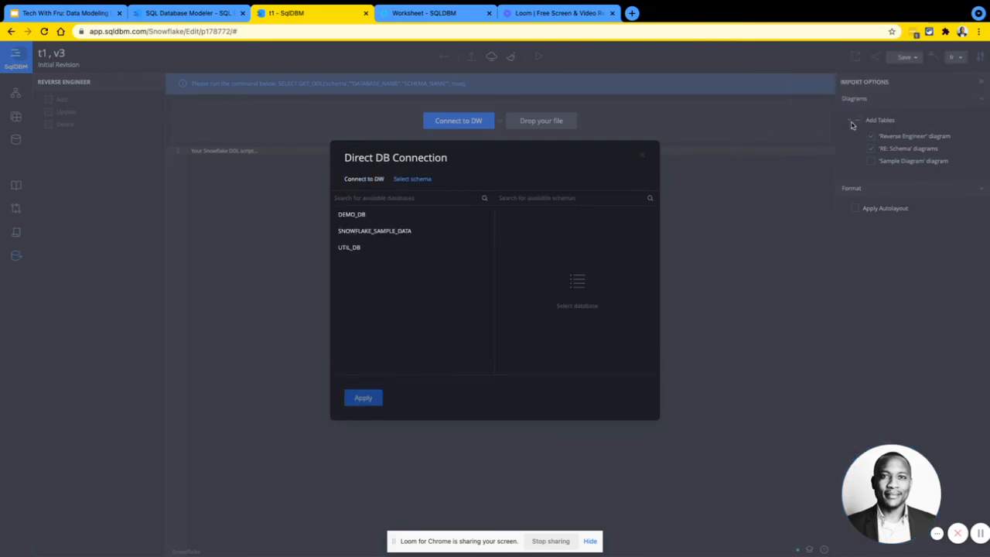
# Check the list of databases in the Snowflake worksheet with DEMO_DB collapsed and return to the SqlDBM connection dialog
pyautogui.click(447, 13)
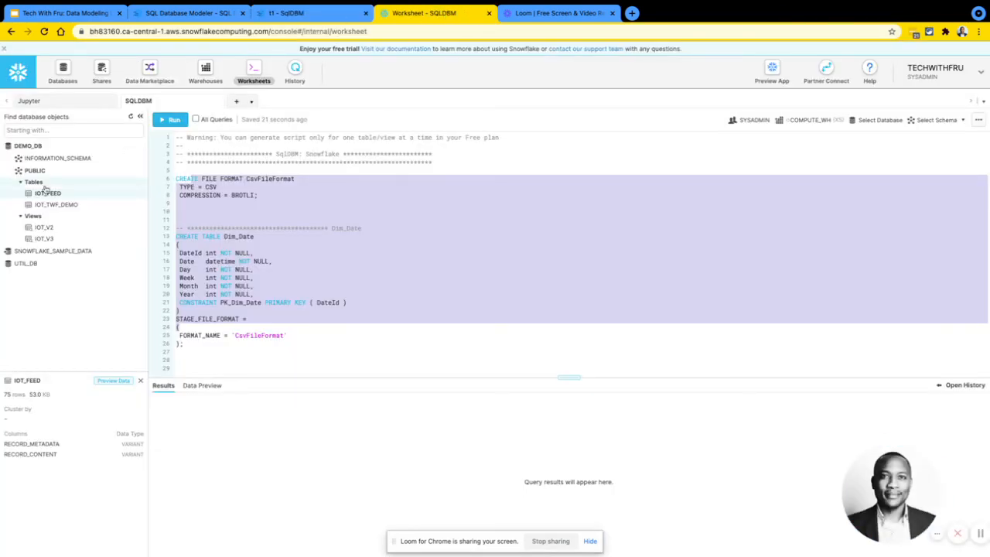
pyautogui.click(24, 145)
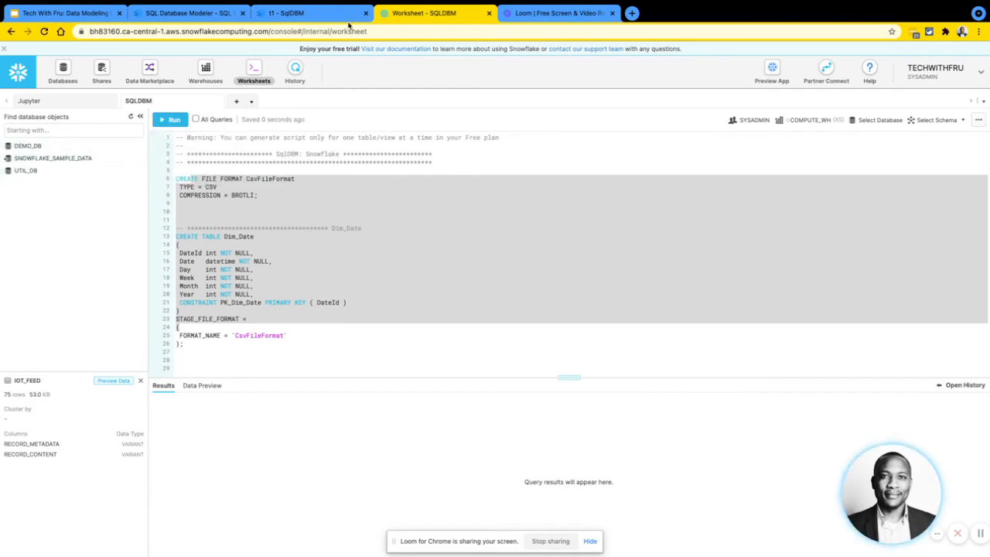
pyautogui.click(310, 13)
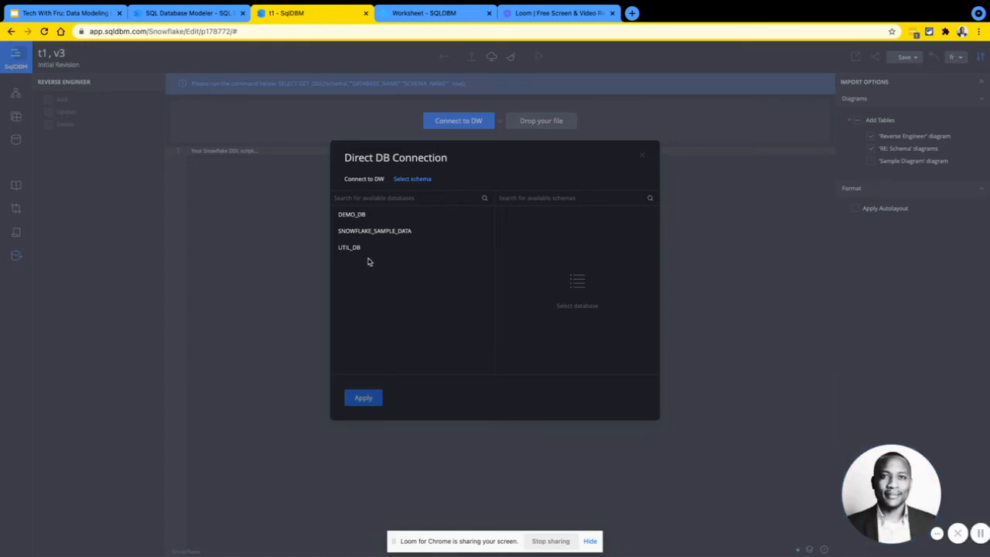
# Reconnect to Snowflake with the stored connection details and import the DDL of DEMO_DB's PUBLIC schema into the reverse engineering script
pyautogui.click(361, 217)
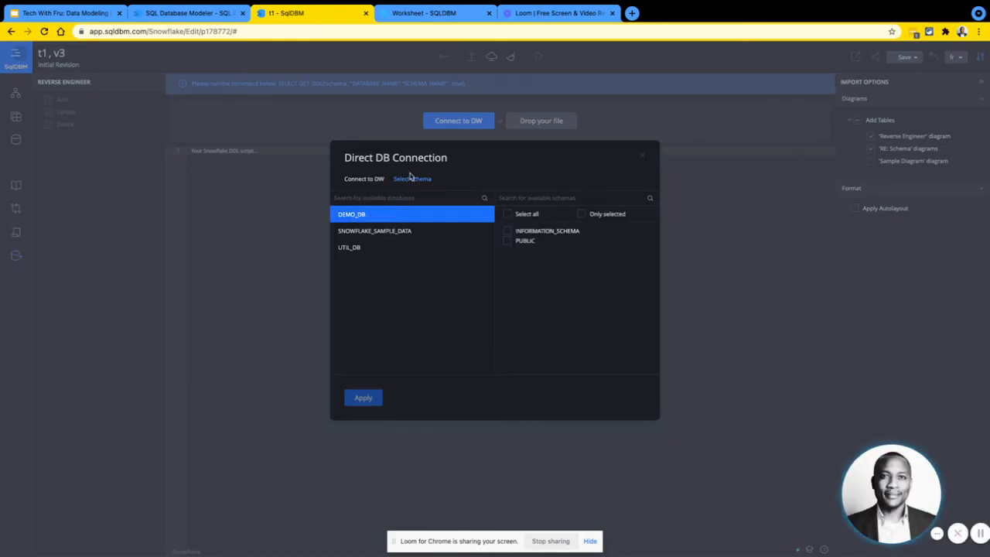
pyautogui.click(363, 180)
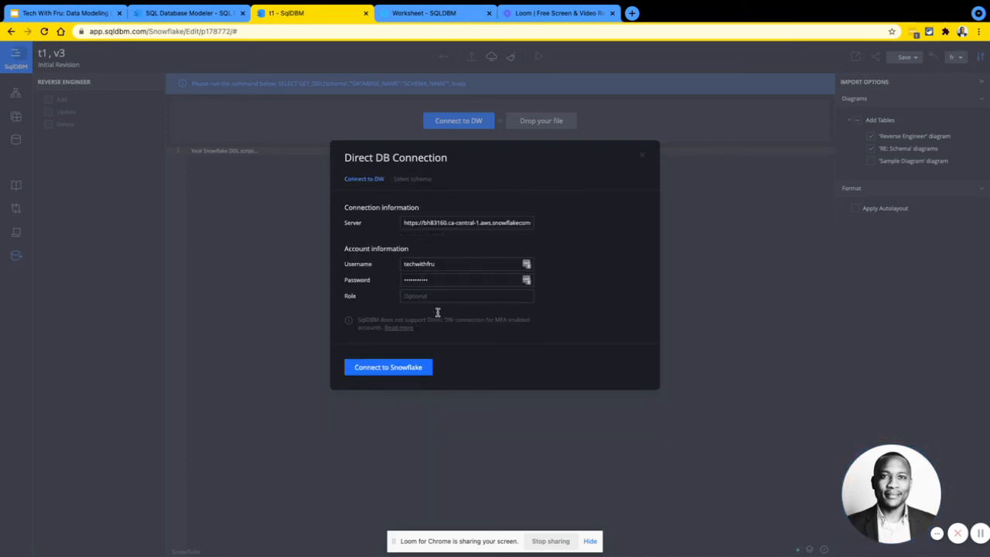
pyautogui.click(402, 369)
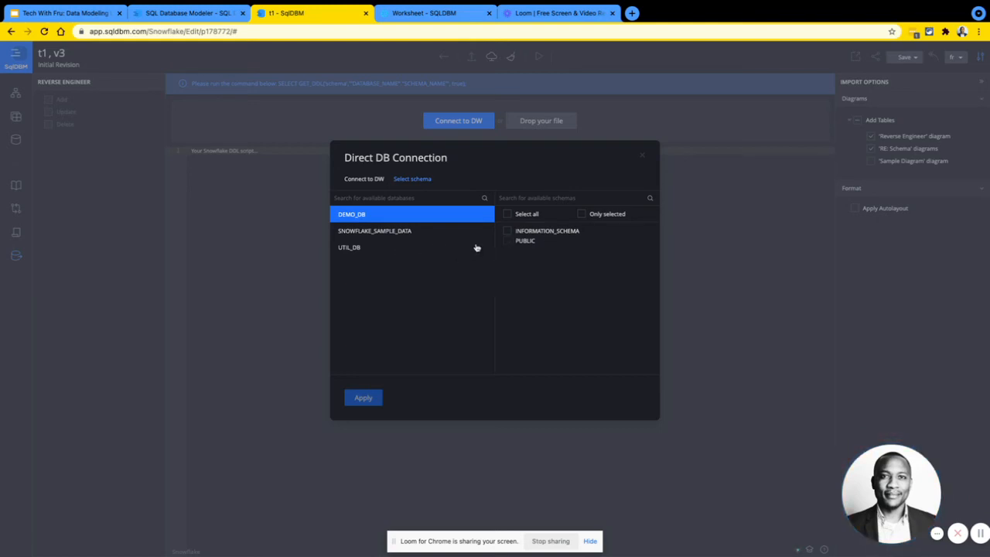
pyautogui.click(509, 241)
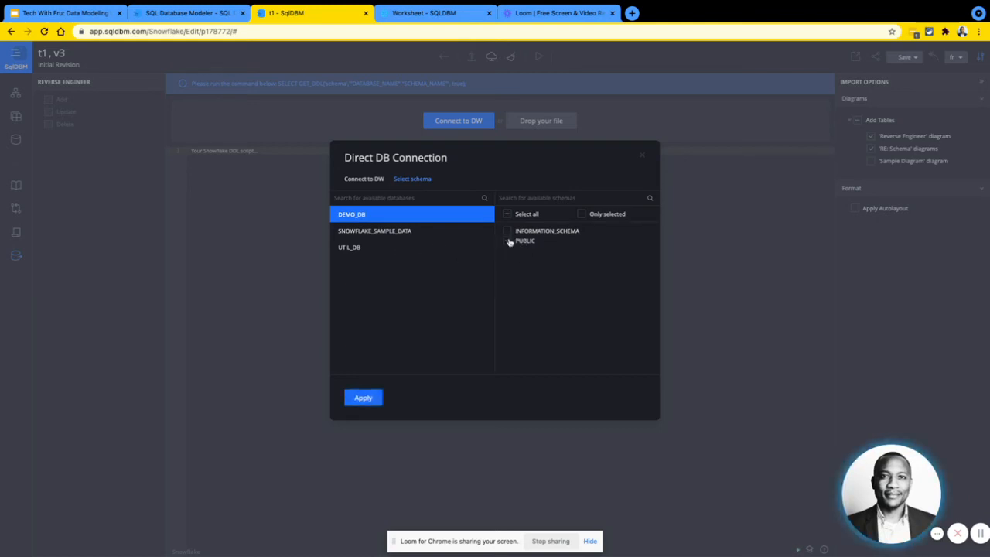
pyautogui.click(356, 249)
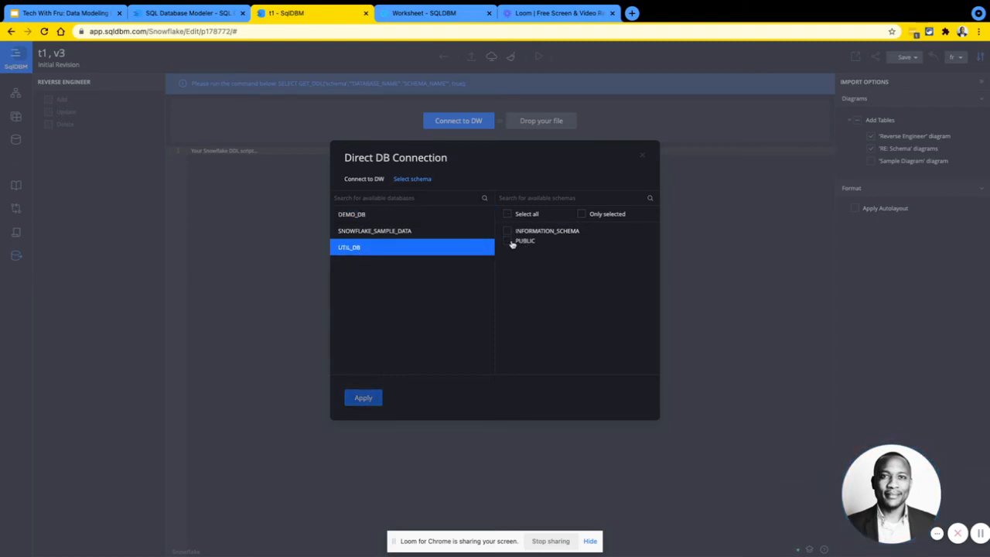
pyautogui.click(367, 215)
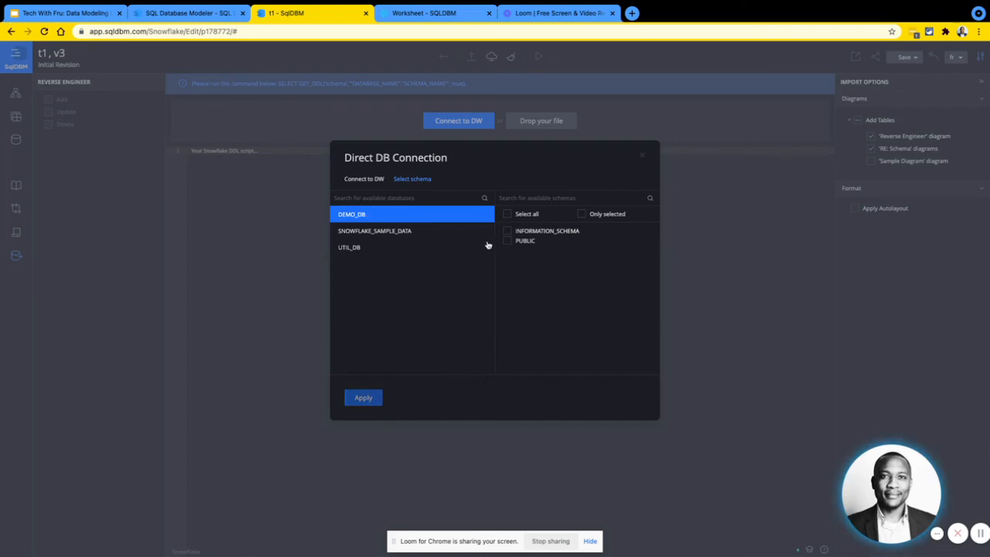
pyautogui.click(516, 244)
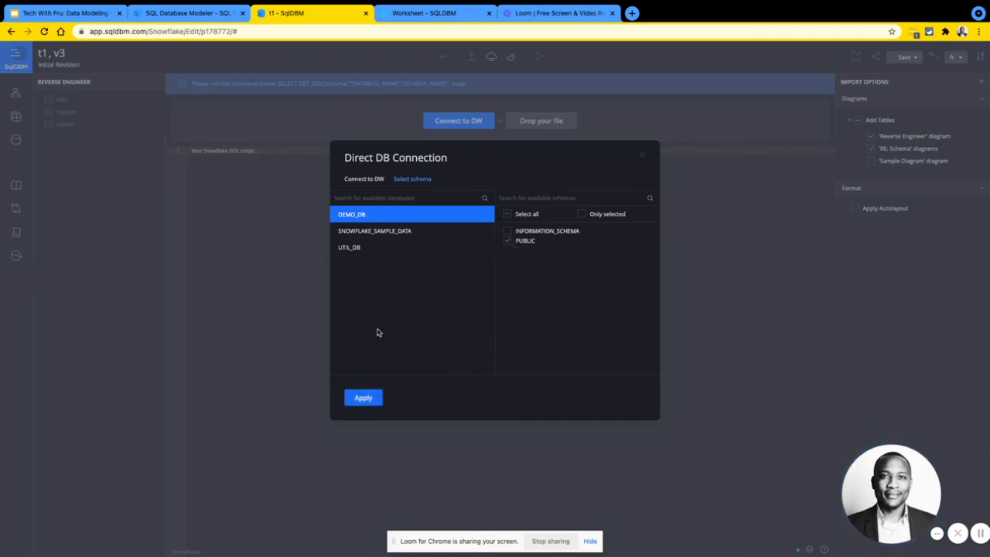
pyautogui.click(364, 397)
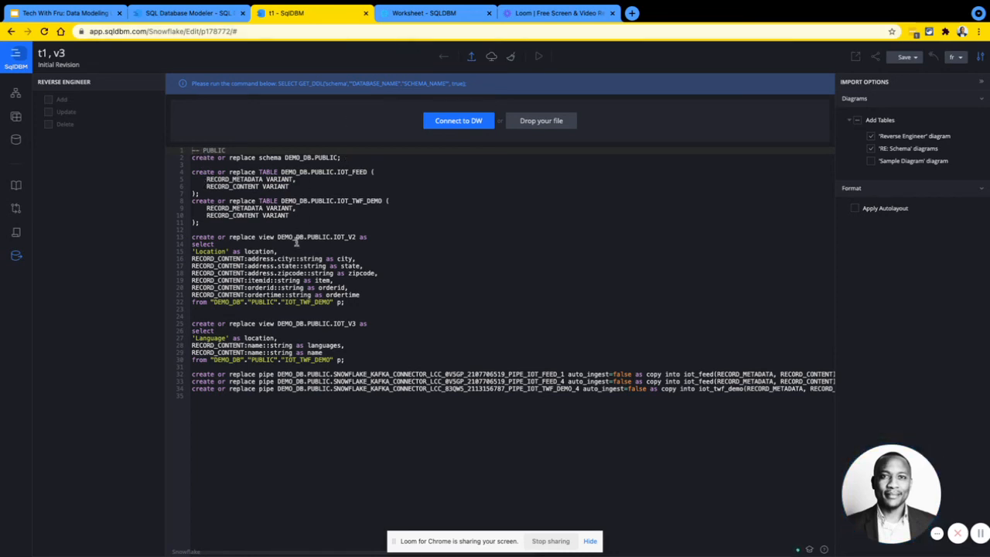
# Review the imported script, highlighting the IOT_FEED and IOT_TWF_DEMO table definitions and the IOT_V2 and IOT_V3 views
pyautogui.moveTo(673, 396); pyautogui.dragTo(212, 118)
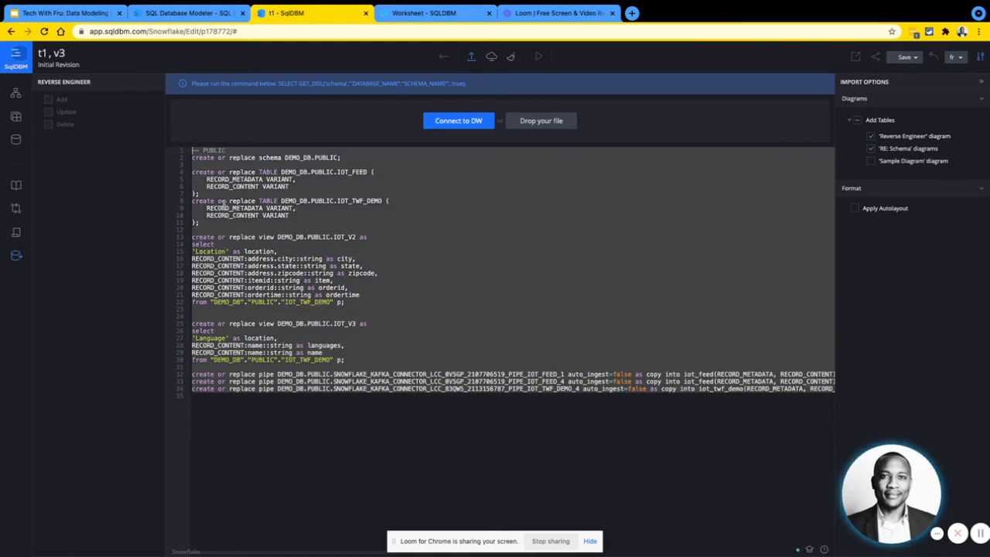
pyautogui.click(264, 184)
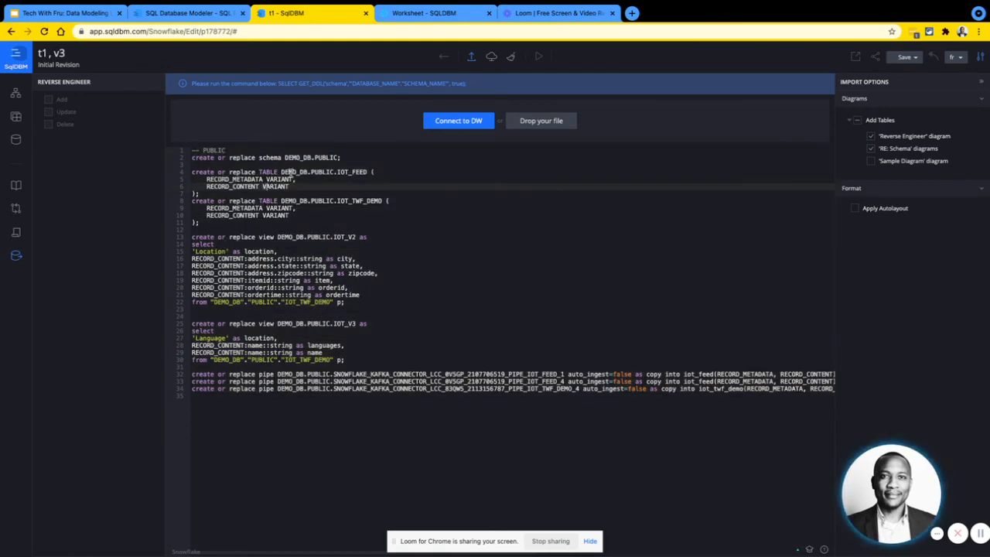
pyautogui.click(317, 177)
pyautogui.click(354, 172)
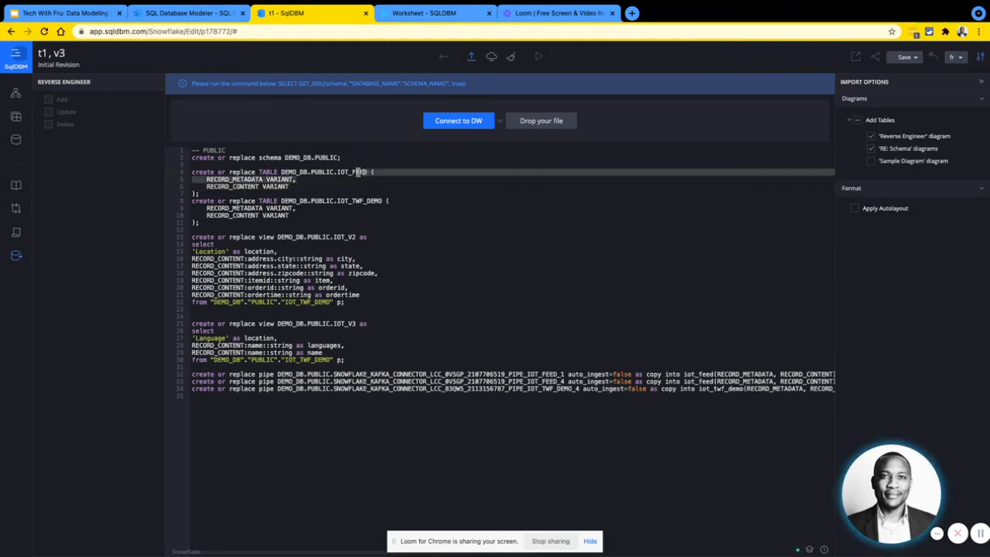
pyautogui.moveTo(335, 201); pyautogui.dragTo(381, 202)
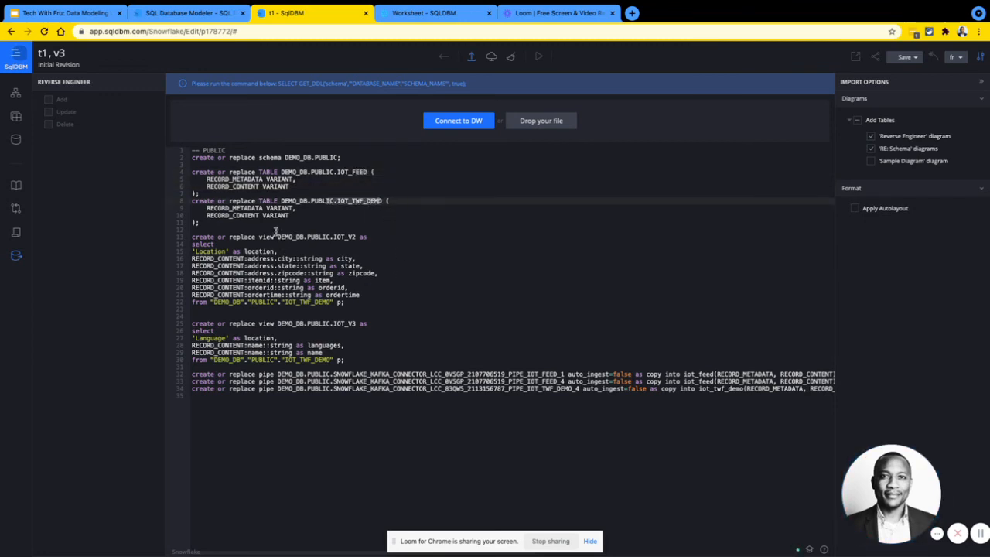
pyautogui.moveTo(276, 231); pyautogui.dragTo(323, 352)
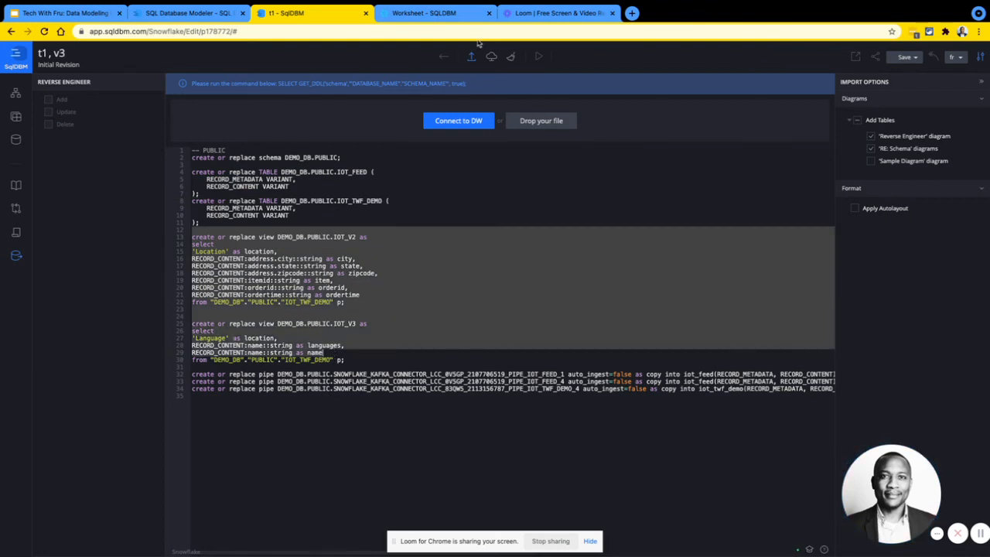
# Expand DEMO_DB in the Snowflake worksheet to check its PUBLIC tables and views, and return to the SqlDBM script
pyautogui.click(433, 14)
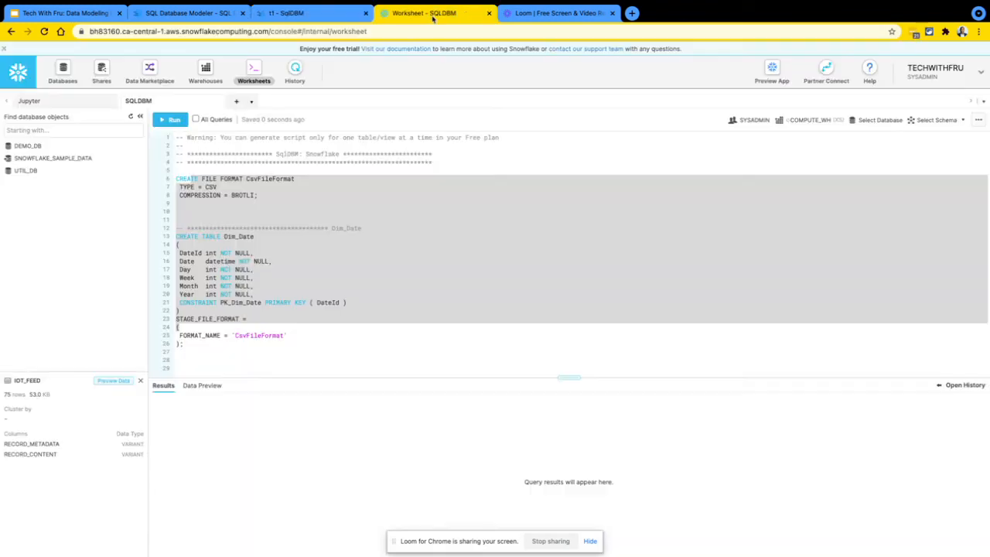
pyautogui.click(63, 149)
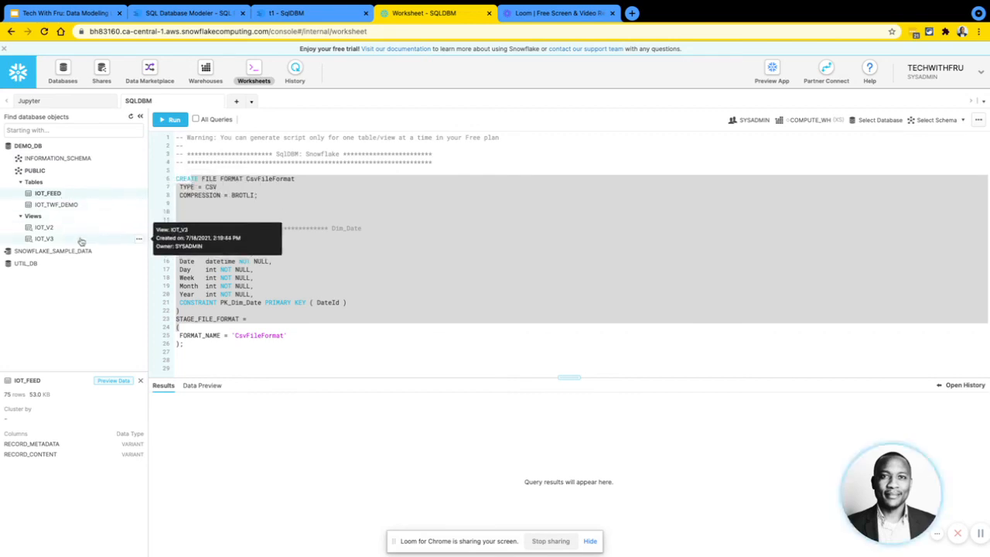
pyautogui.click(309, 13)
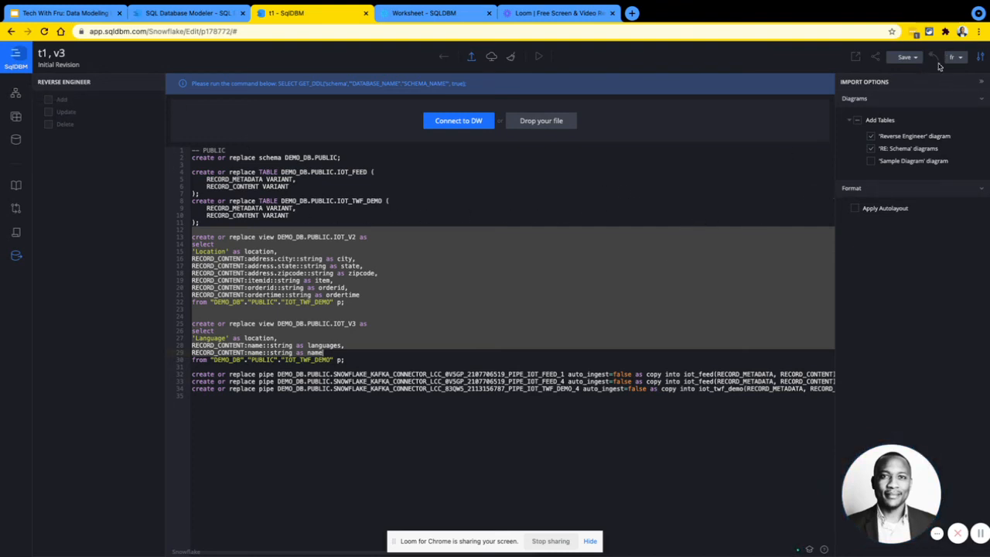
# Save the t1 project and open its Sample Diagram
pyautogui.click(908, 59)
pyautogui.click(885, 81)
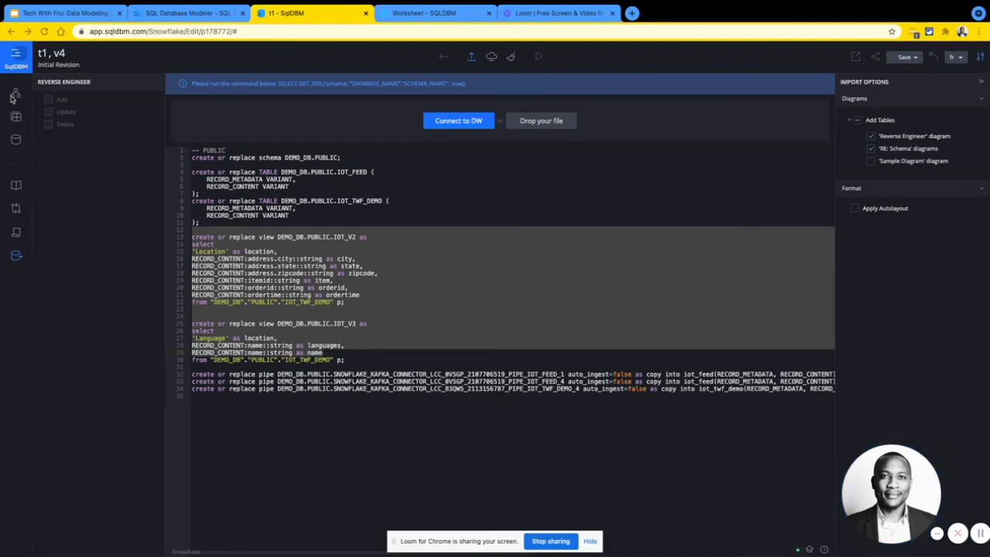
pyautogui.click(14, 96)
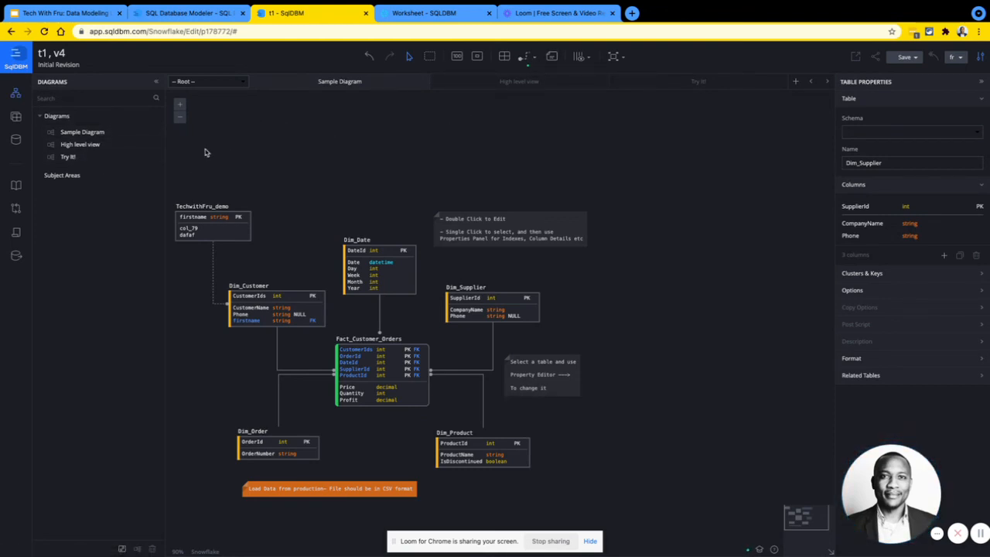
# Revisit the Reverse Engineer page and check it against the DEMO_DB objects in the Snowflake worksheet
pyautogui.click(17, 255)
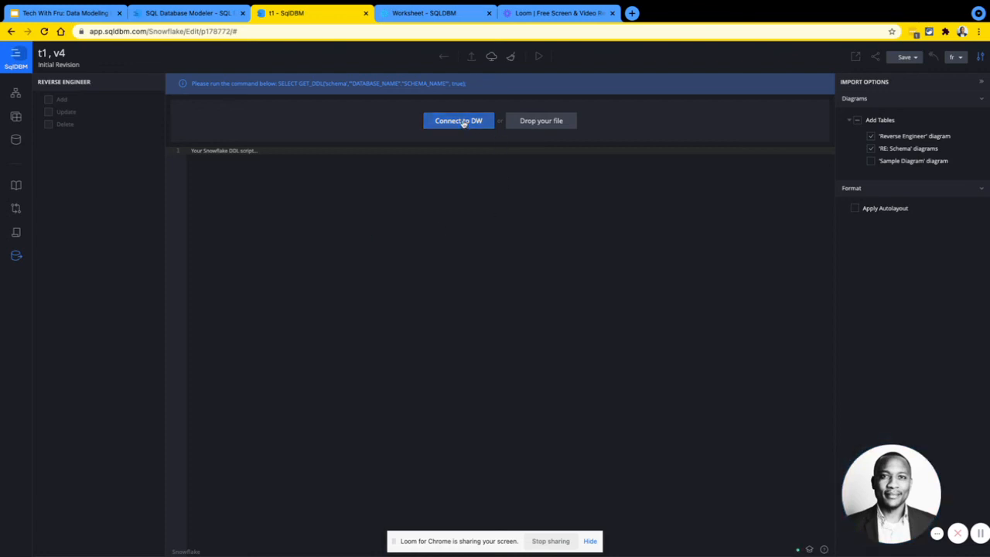
pyautogui.click(426, 11)
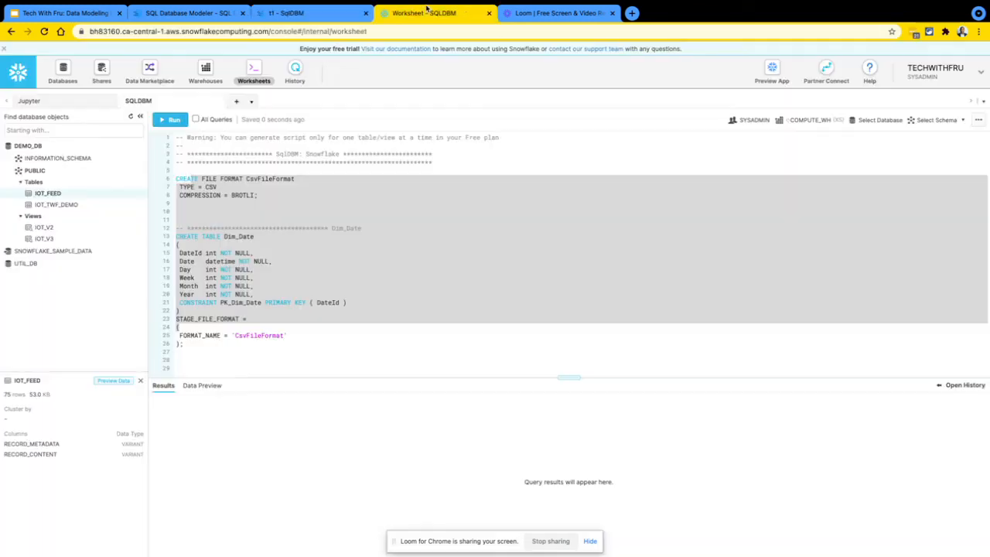
pyautogui.click(312, 6)
pyautogui.click(287, 146)
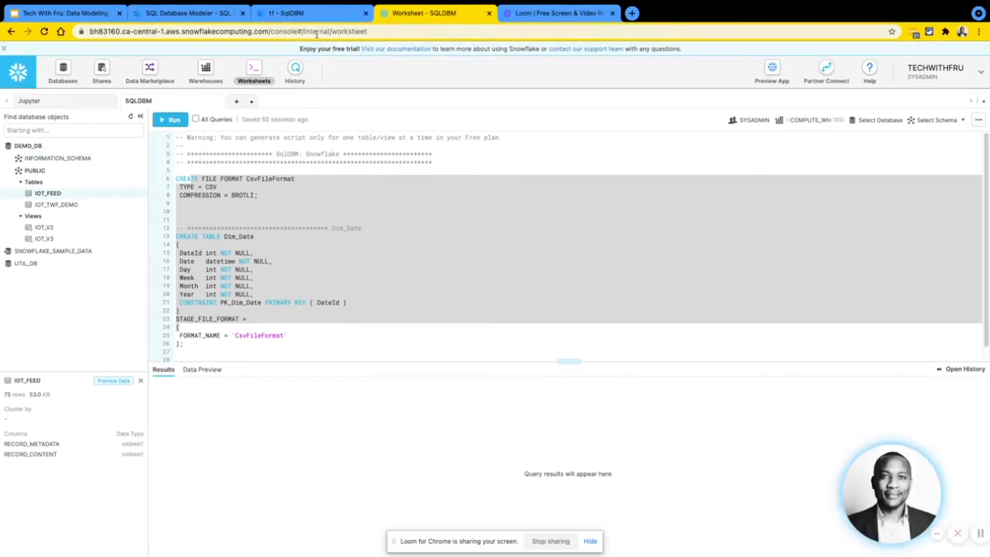
pyautogui.click(315, 14)
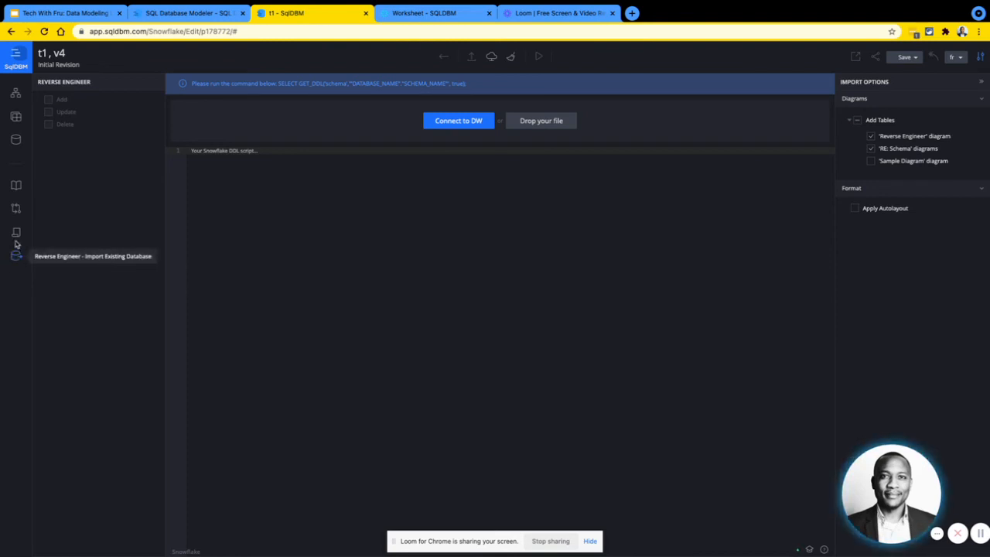
# View the Sample Diagram and the project's database documentation
pyautogui.click(16, 94)
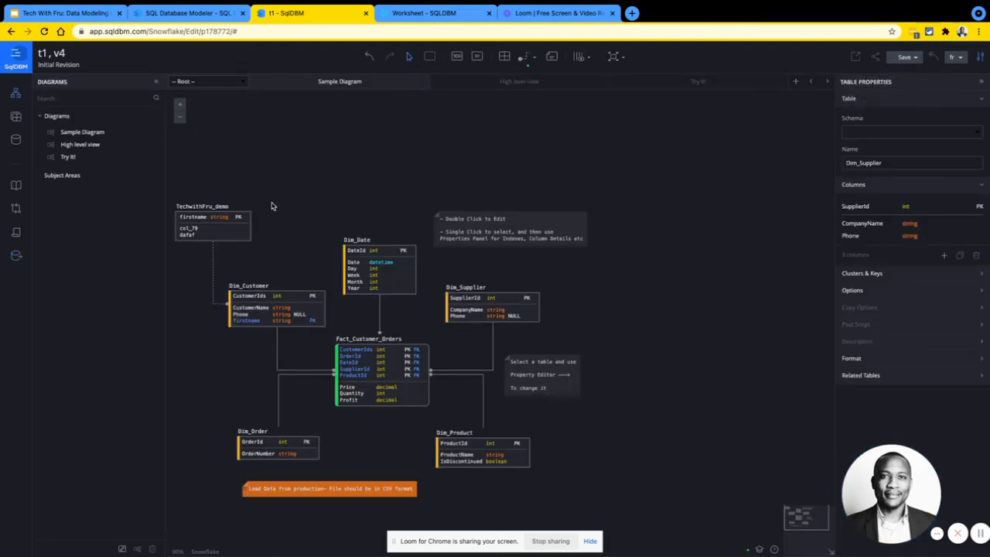
pyautogui.click(16, 185)
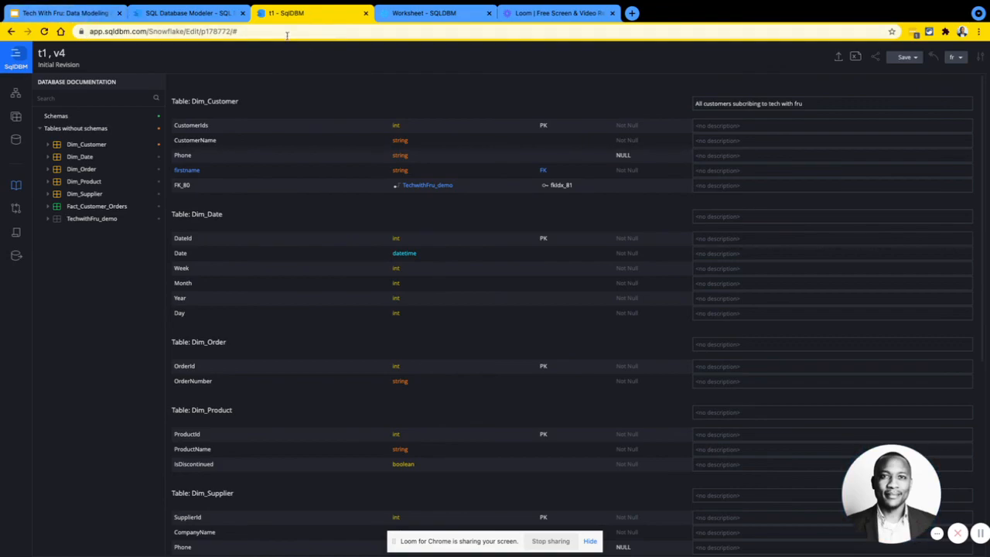
# Switch to the Google Slides lecture, present from the Demo slide to the Version Control & SDLC slide, and exit the slideshow
pyautogui.click(55, 14)
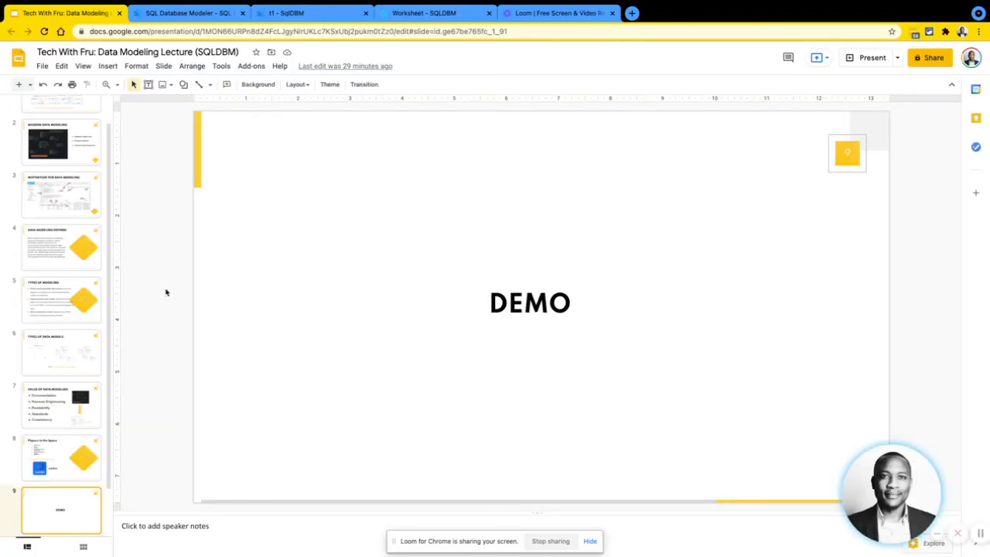
pyautogui.click(867, 61)
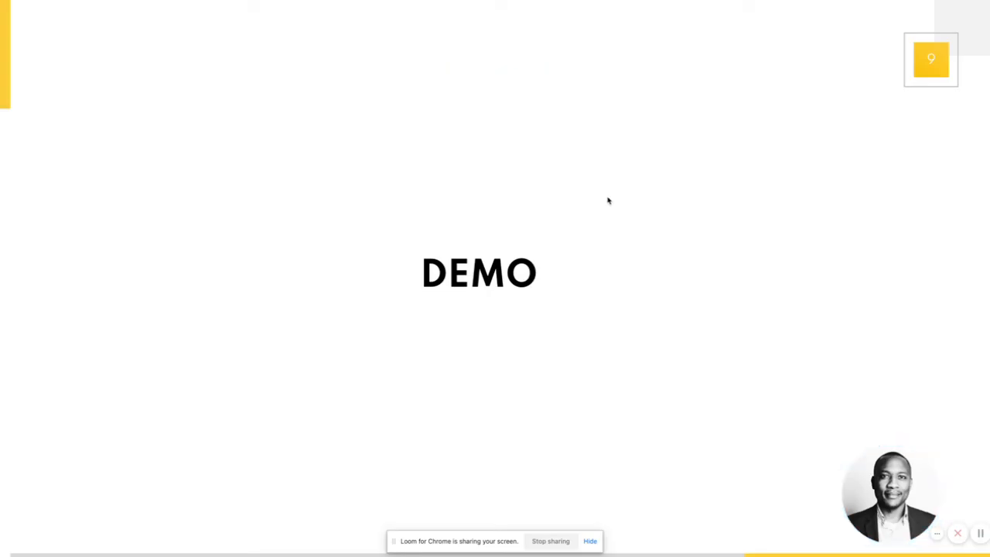
pyautogui.press('Right')
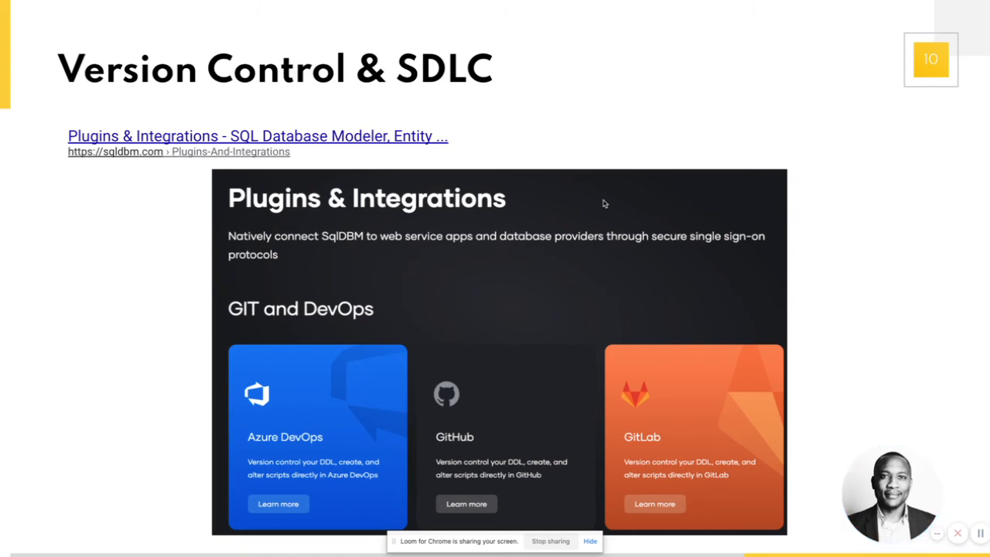
pyautogui.press('Escape')
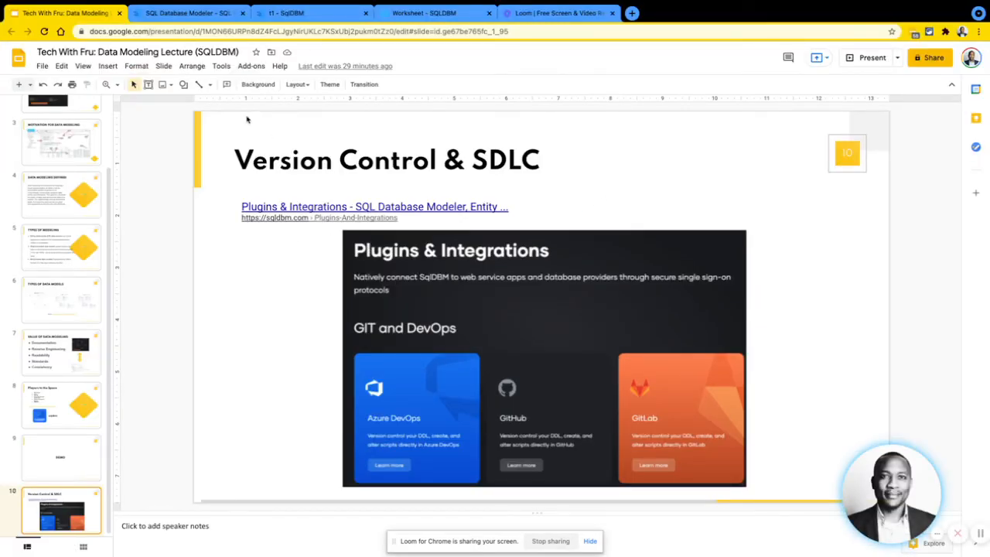
# Look at the SqlDBM home page and return to the t1 project's documentation
pyautogui.click(203, 14)
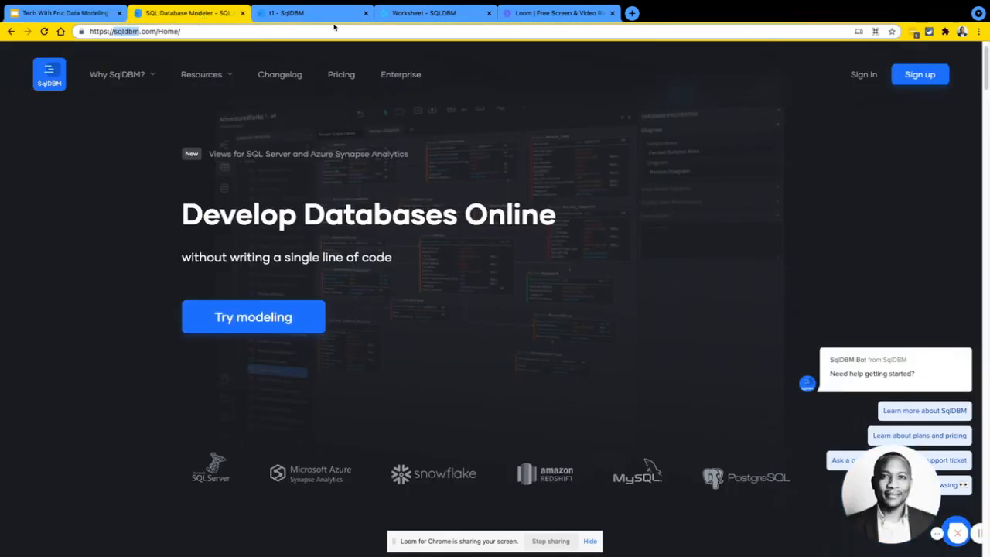
pyautogui.click(308, 14)
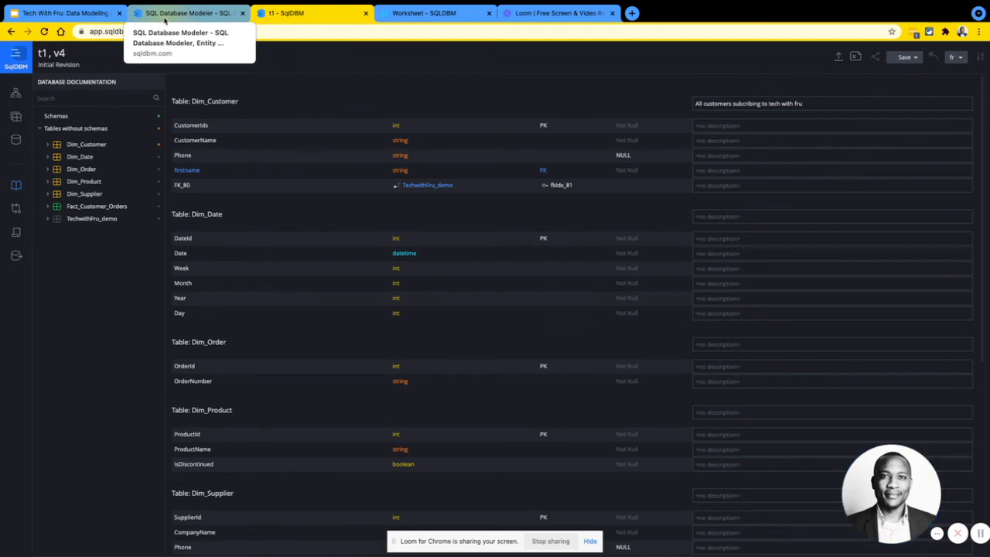
# Open the Plugins & Integrations link from the Version Control & SDLC slide and examine the Git and DevOps integrations on SqlDBM's page
pyautogui.click(62, 14)
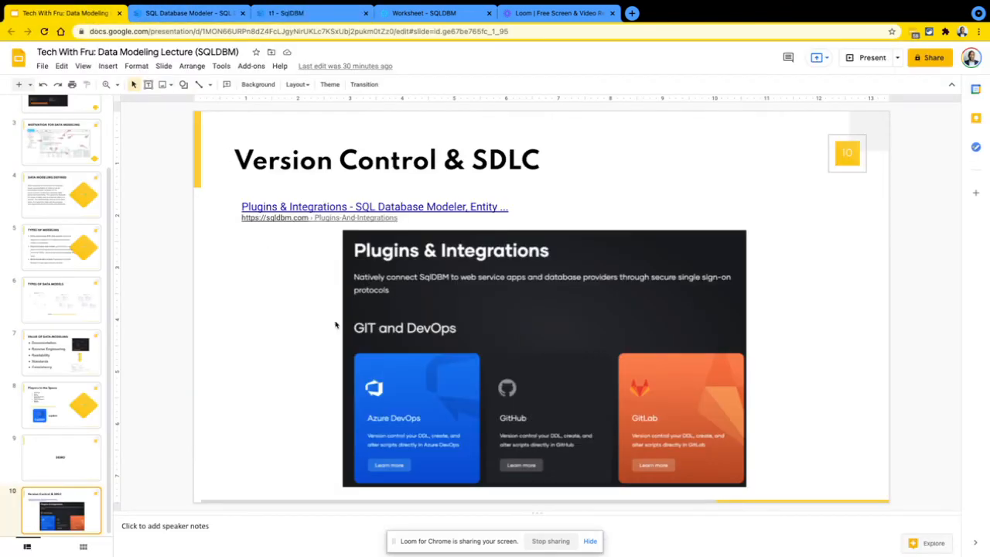
pyautogui.click(366, 206)
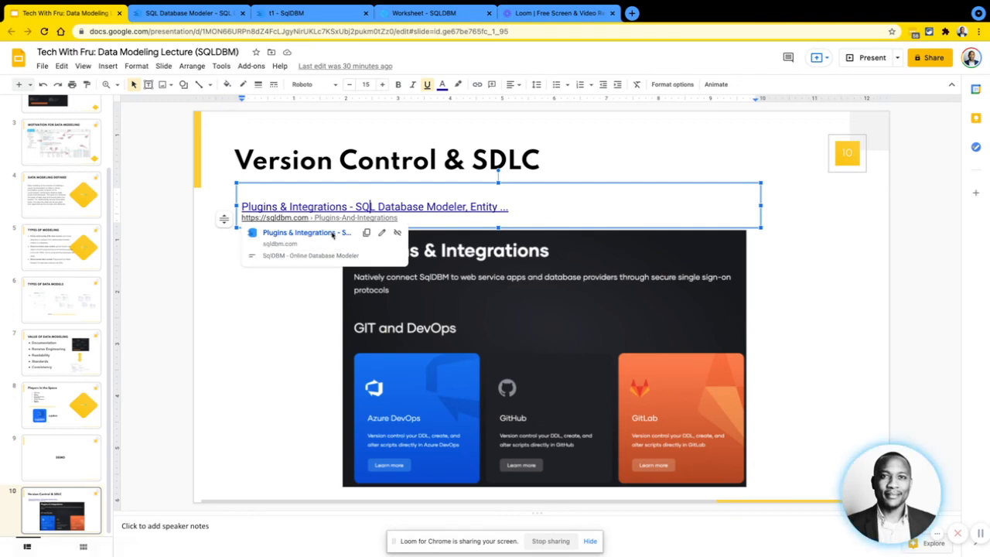
pyautogui.click(333, 233)
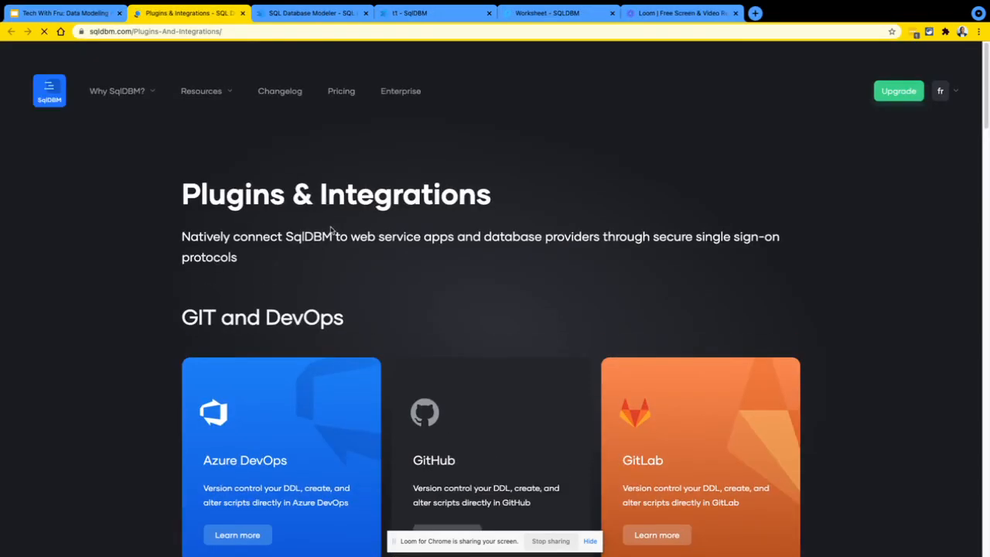
pyautogui.scroll(-1, 304, 231)
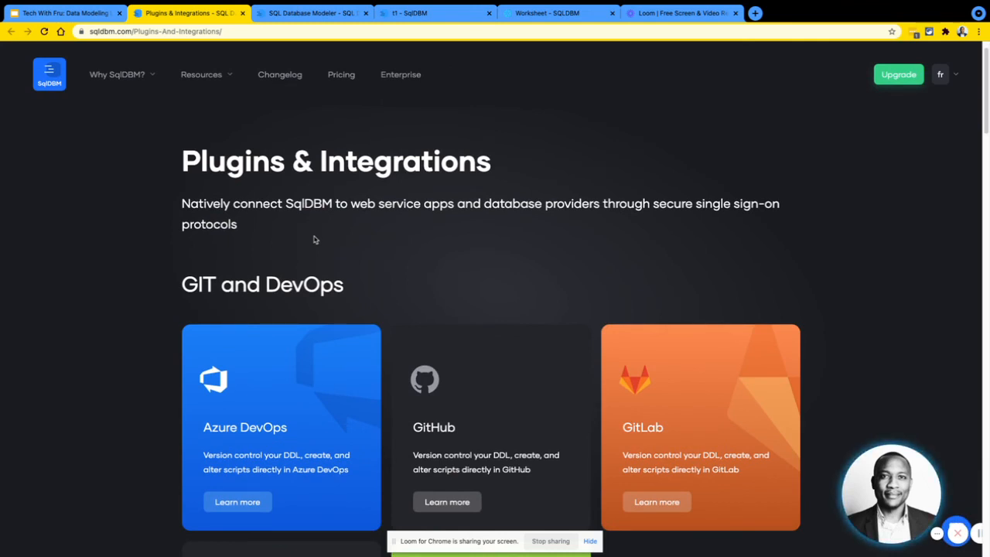
pyautogui.scroll(-2, 314, 239)
pyautogui.scroll(2, 256, 226)
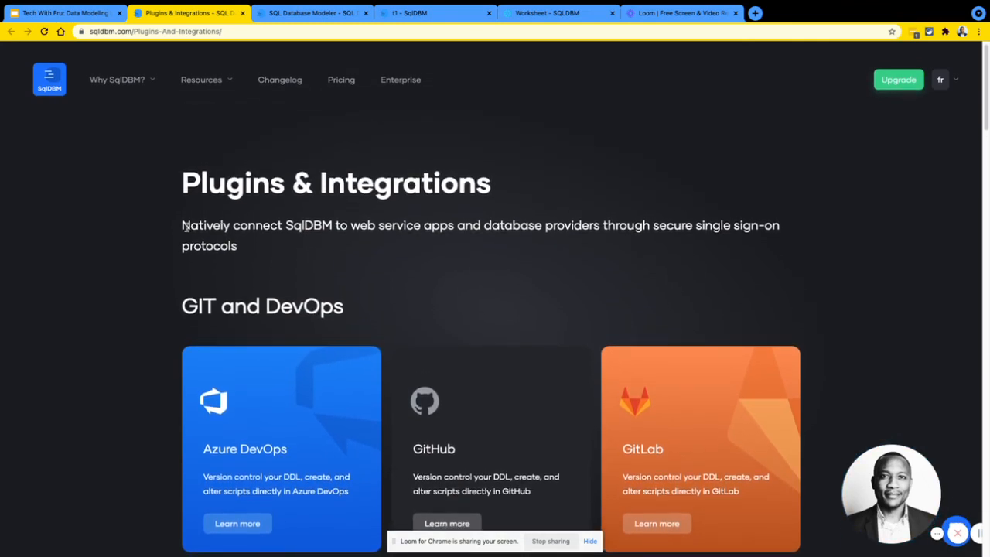
# Highlight the Plugins & Integrations introduction and open the further information for the GitHub integration
pyautogui.moveTo(191, 225); pyautogui.dragTo(350, 235)
pyautogui.click(352, 227)
pyautogui.scroll(-1, 435, 256)
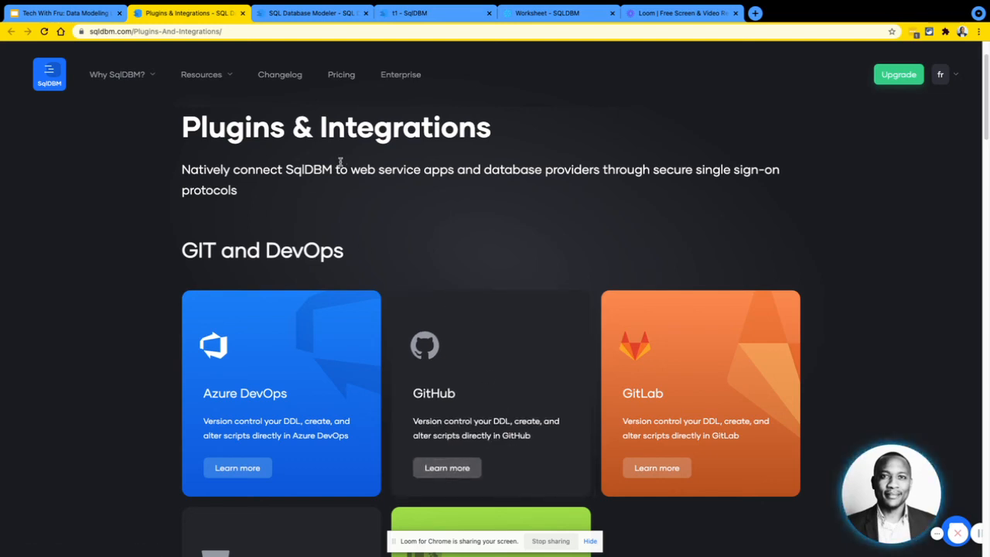
pyautogui.click(467, 471)
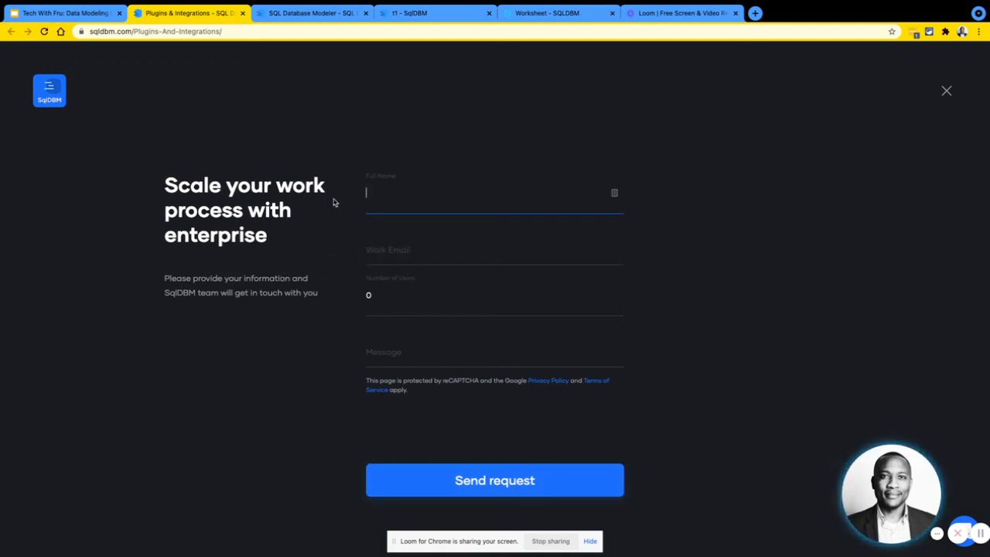
# Switch to the Google Slides lecture, present the Version Control & SDLC slide, and glance at the SQLDBM worksheet in Snowflake
pyautogui.click(64, 13)
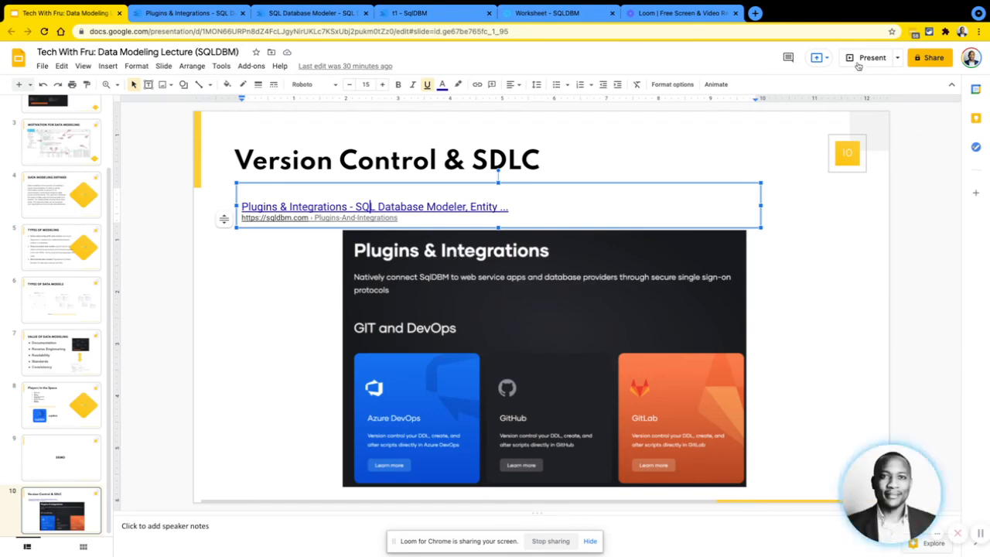
pyautogui.click(867, 58)
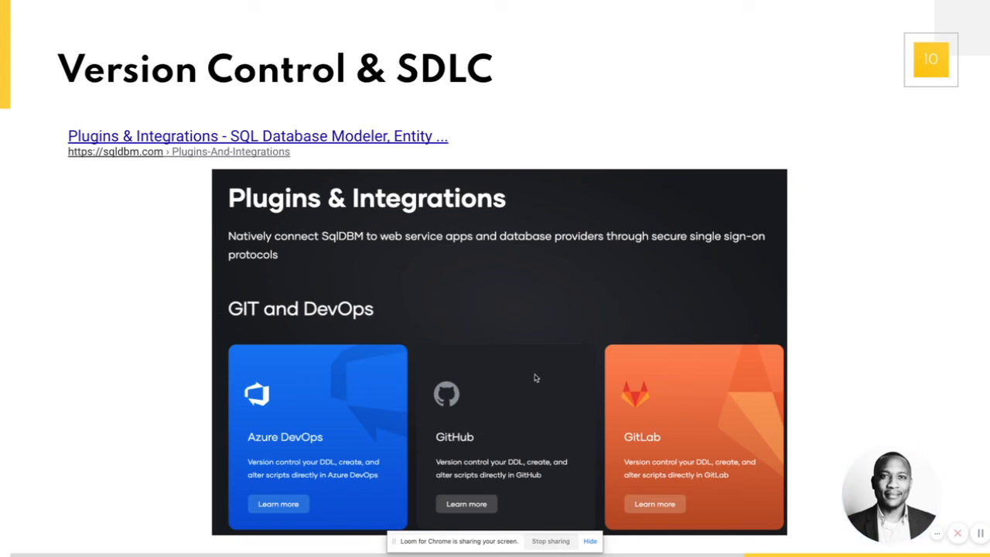
pyautogui.press('Escape')
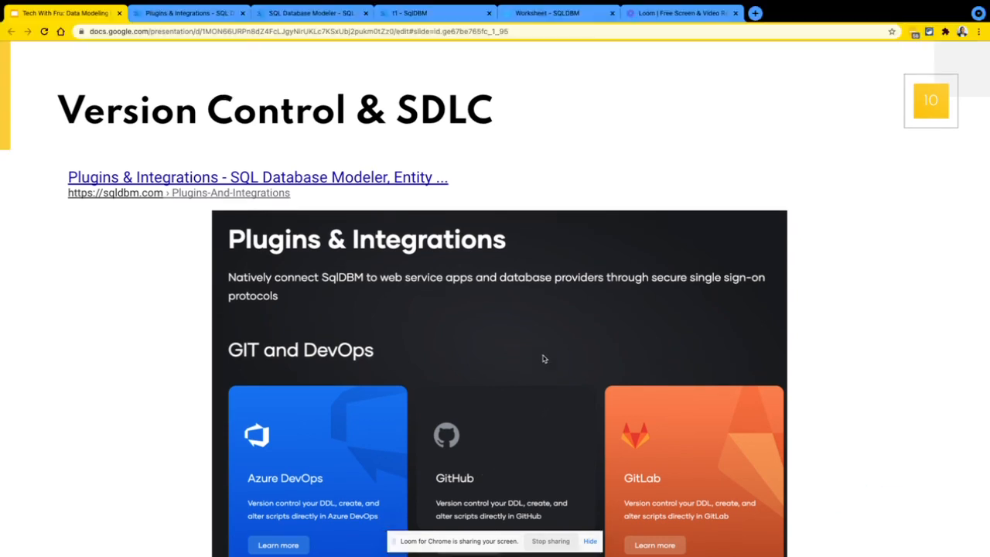
pyautogui.click(533, 14)
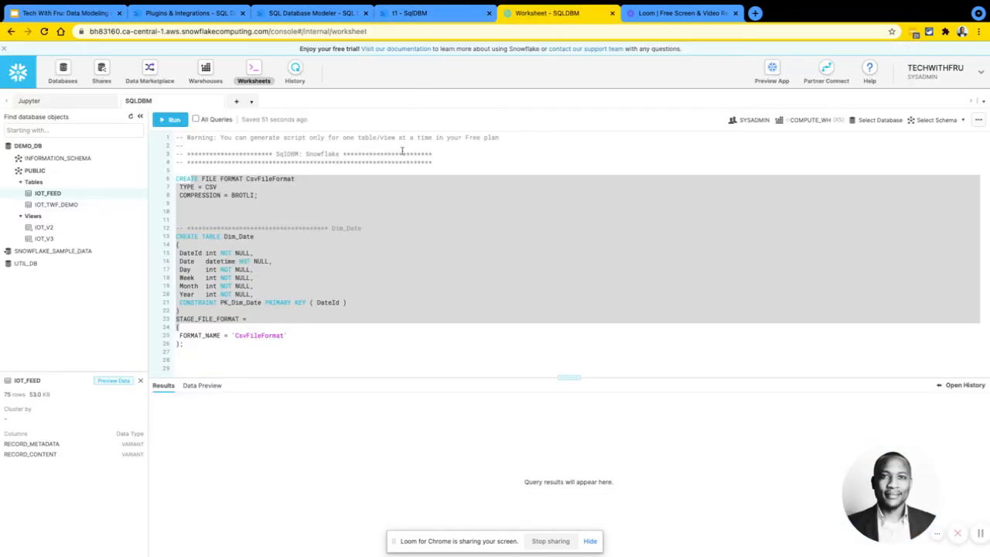
# Return to the Google Slides lecture, present the Modern Data Modeling and Modern Data Landscape slides, and exit the slideshow
pyautogui.click(66, 13)
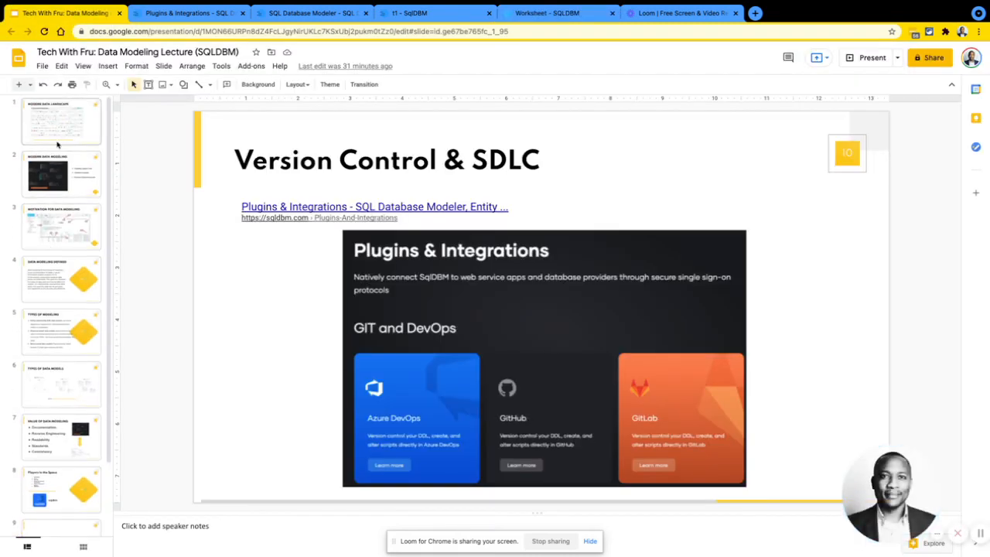
pyautogui.click(73, 172)
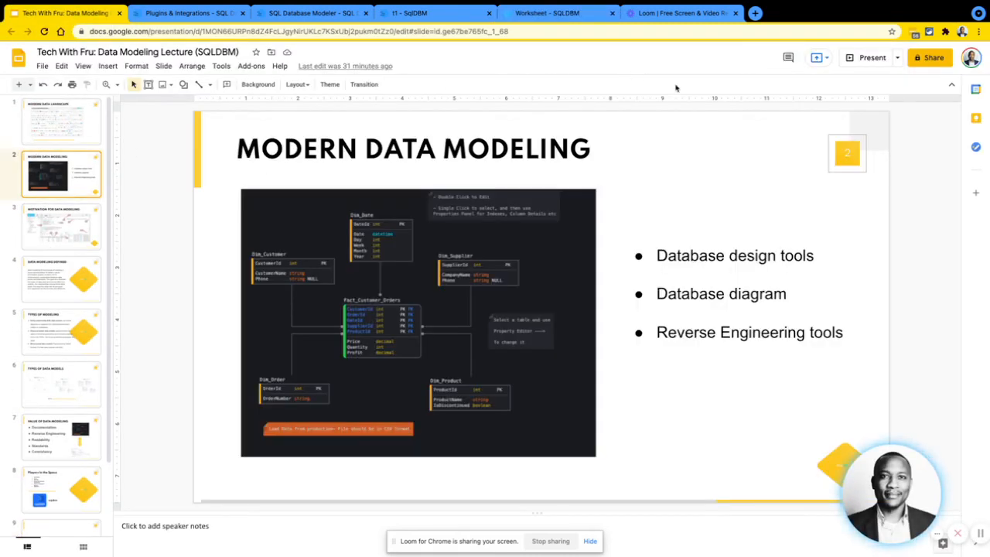
pyautogui.click(852, 58)
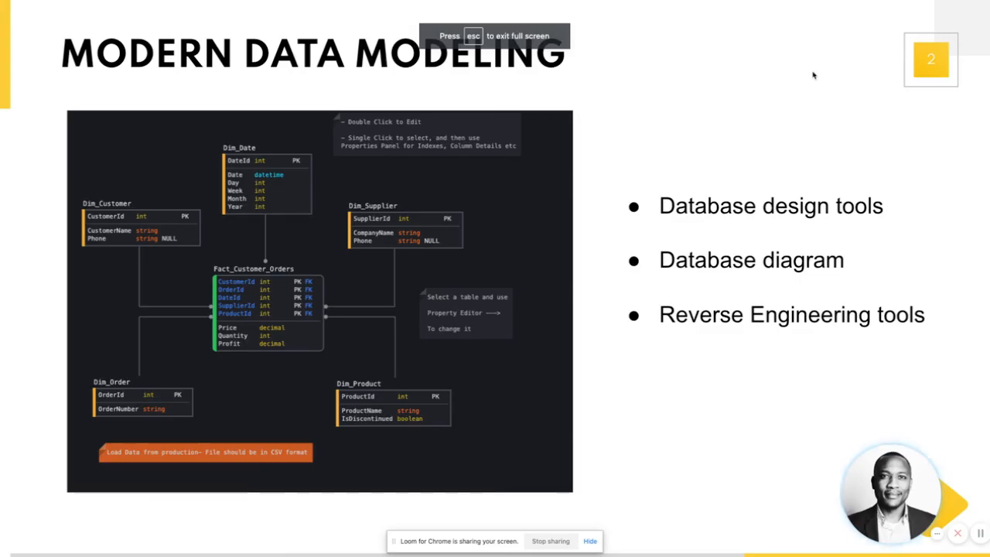
pyautogui.press('Right')
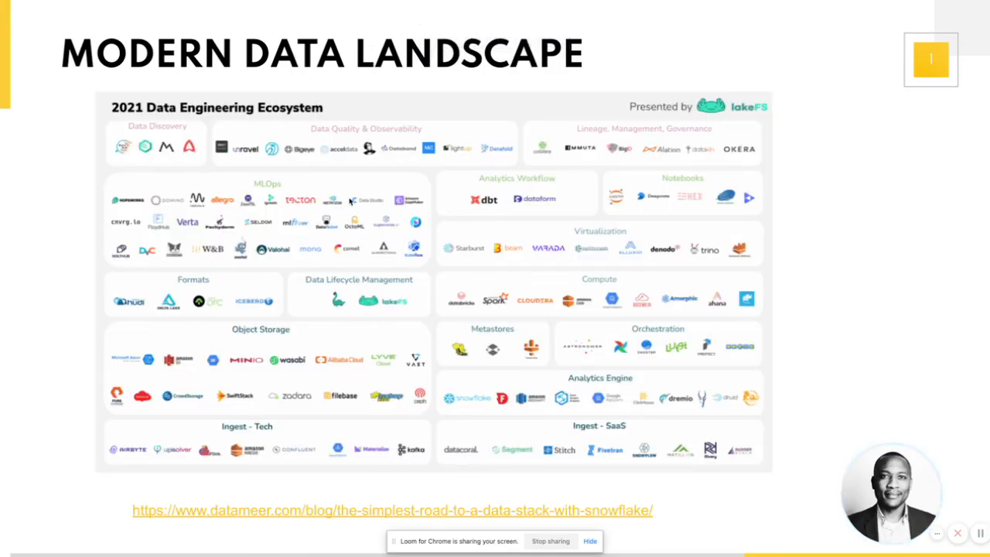
pyautogui.press('Left')
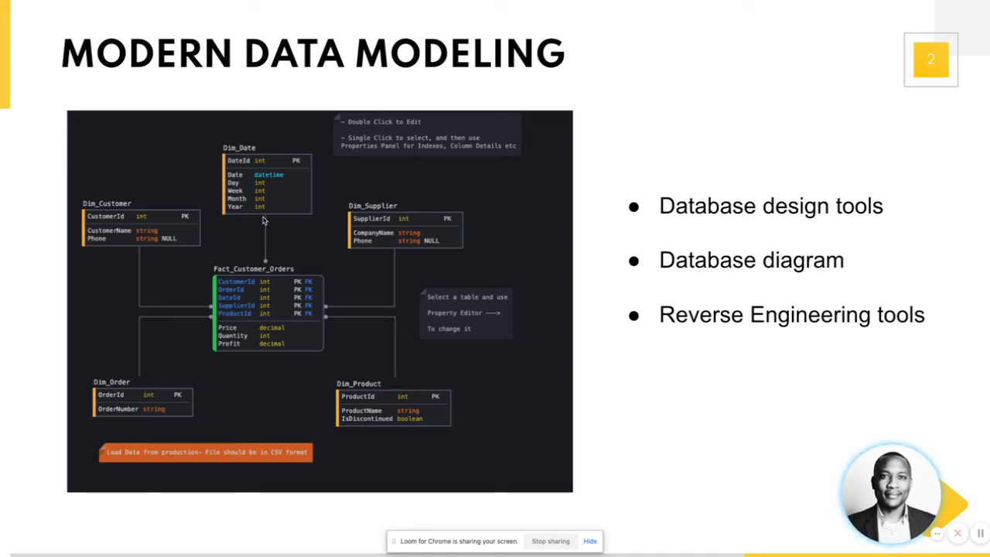
pyautogui.press('Escape')
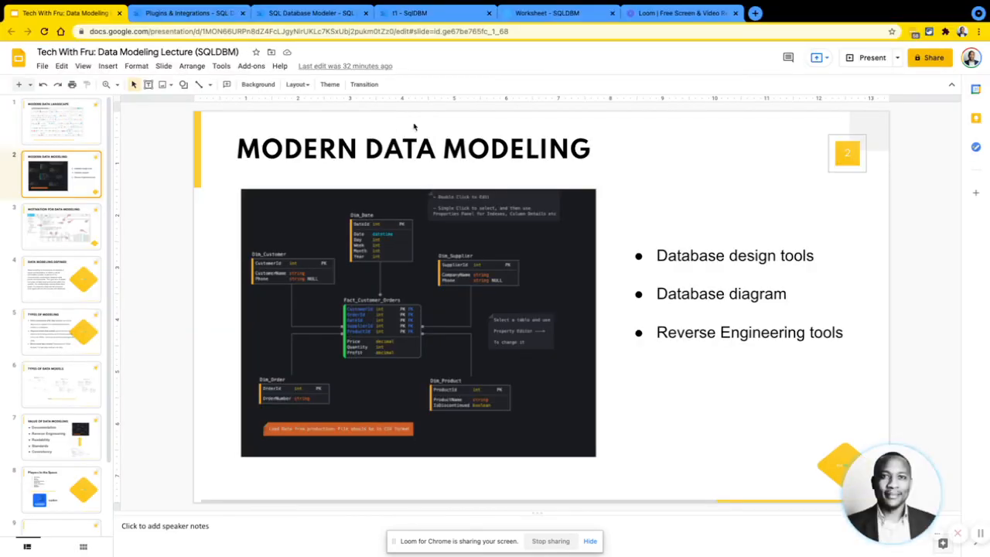
# Switch to Snowflake, open Partner Connect, and try to start the SqlDBM partner connection
pyautogui.click(551, 14)
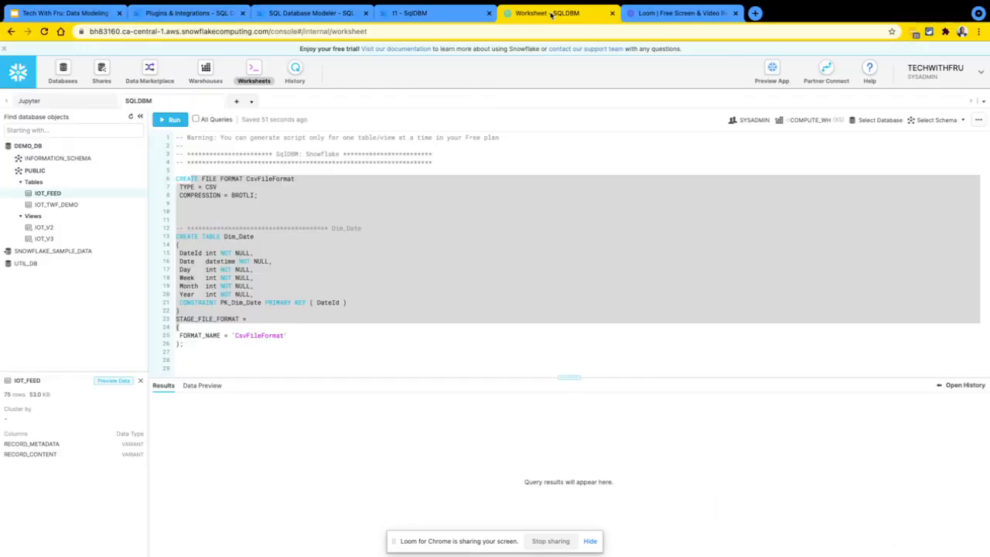
pyautogui.click(828, 82)
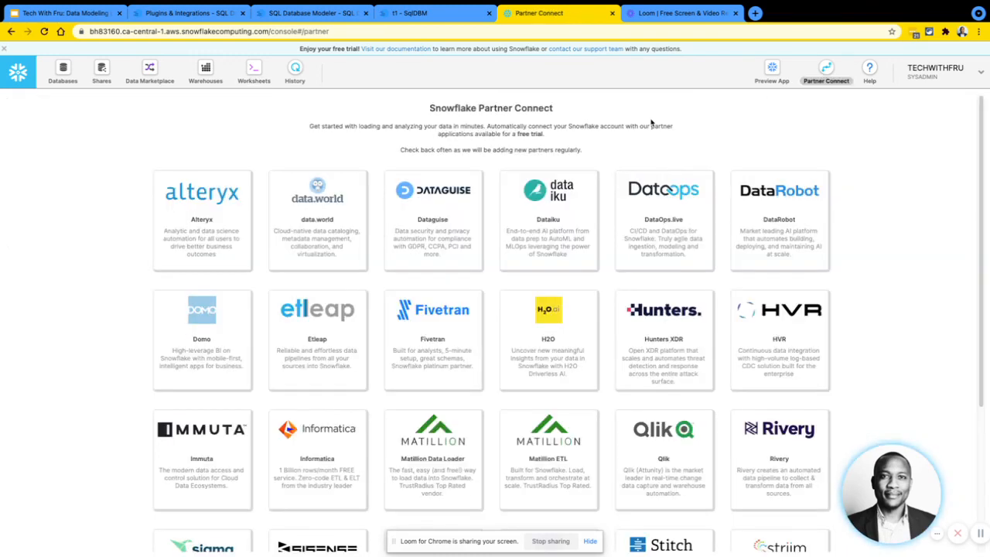
pyautogui.scroll(-5, 766, 155)
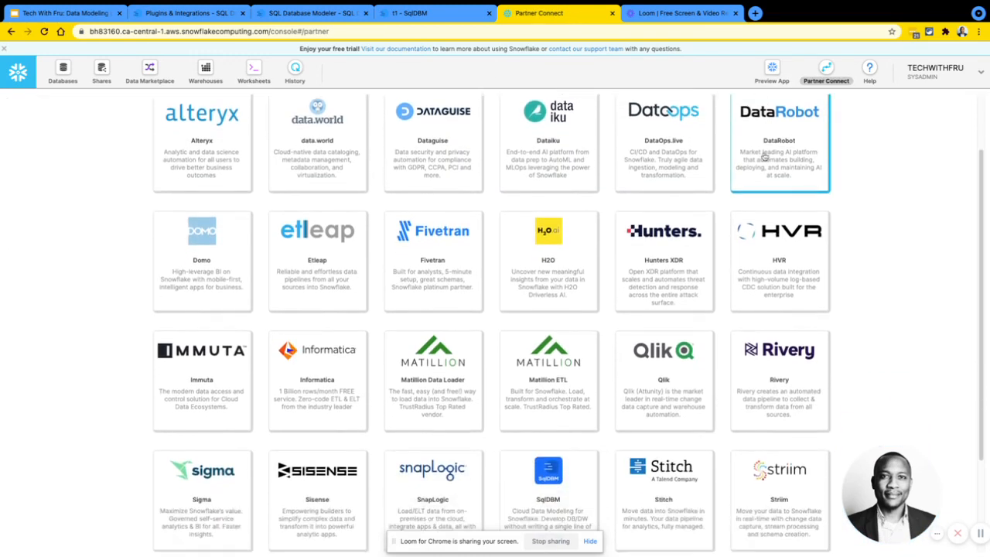
pyautogui.scroll(-1, 621, 331)
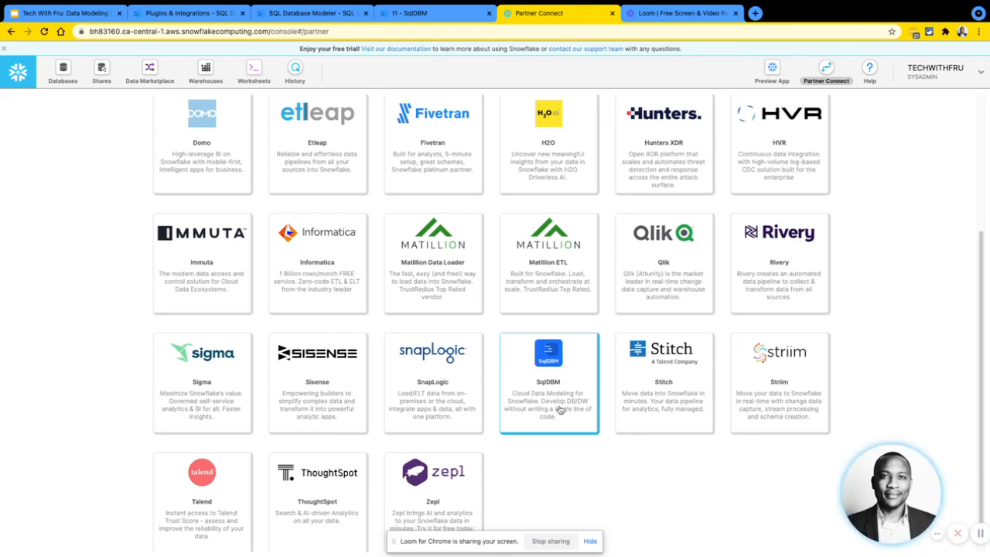
pyautogui.click(560, 411)
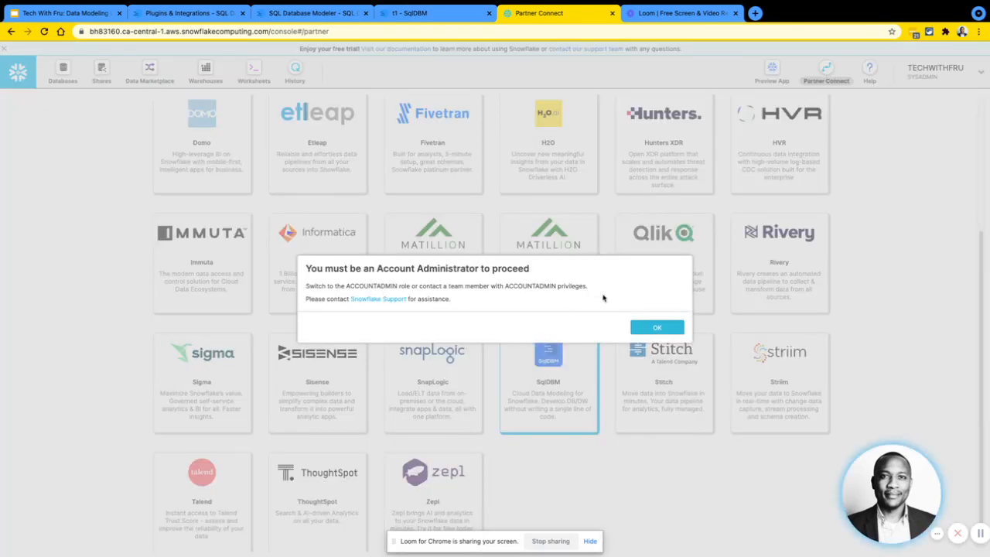
pyautogui.click(653, 327)
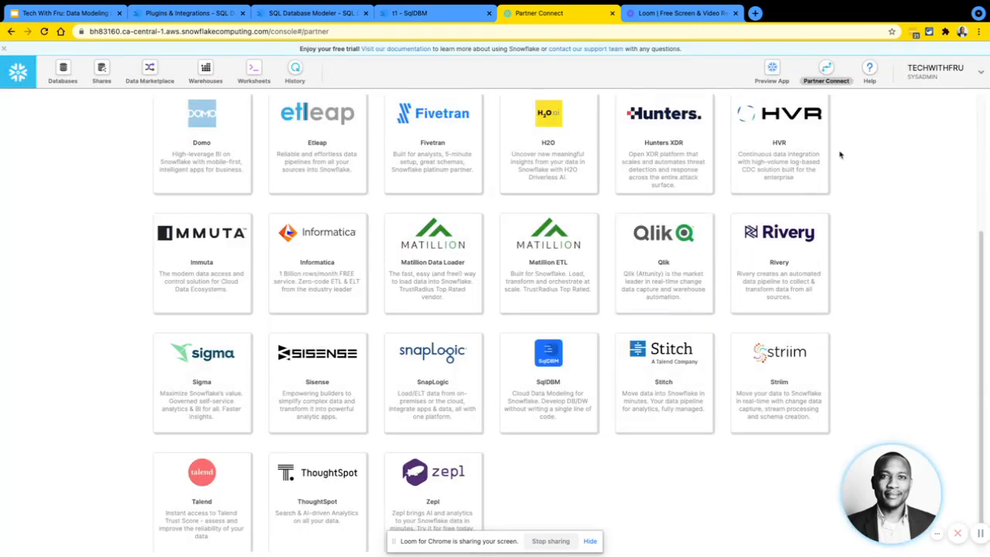
# Switch the Snowflake role to ACCOUNTADMIN
pyautogui.click(923, 80)
pyautogui.moveTo(868, 109)
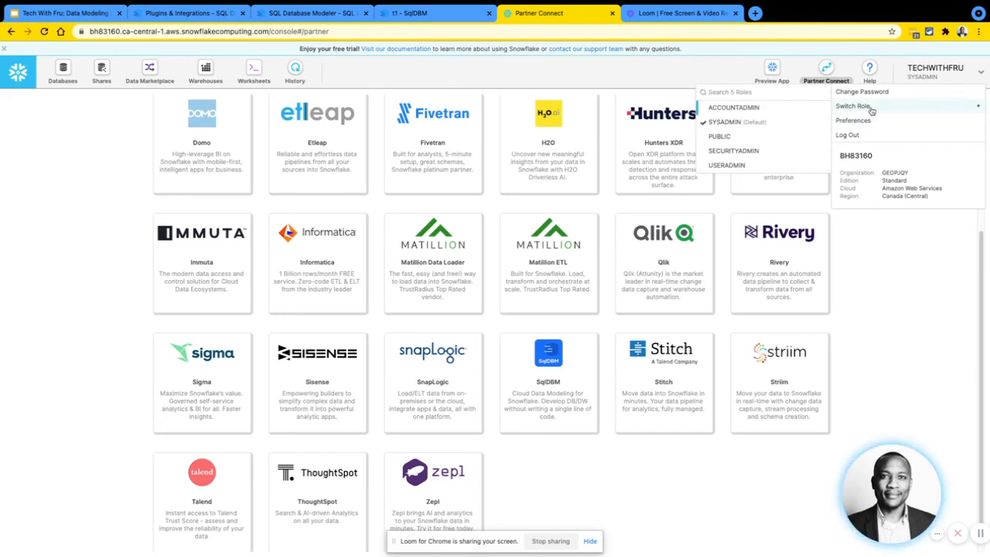
pyautogui.click(788, 108)
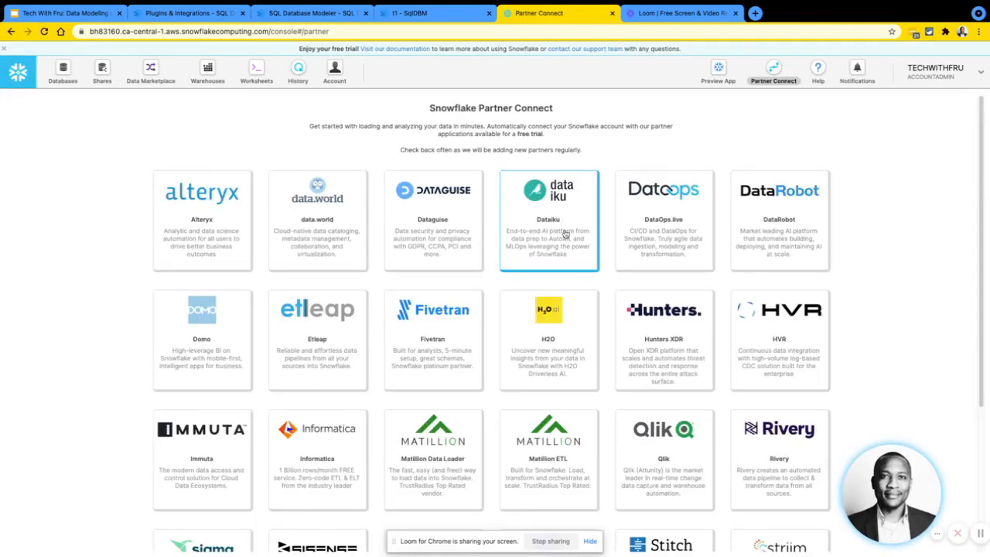
# Connect Snowflake to SqlDBM through Partner Connect with USAGE privilege granted on DEMO_DB, and launch the linked SqlDBM account
pyautogui.scroll(-4, 565, 235)
pyautogui.scroll(-2, 763, 233)
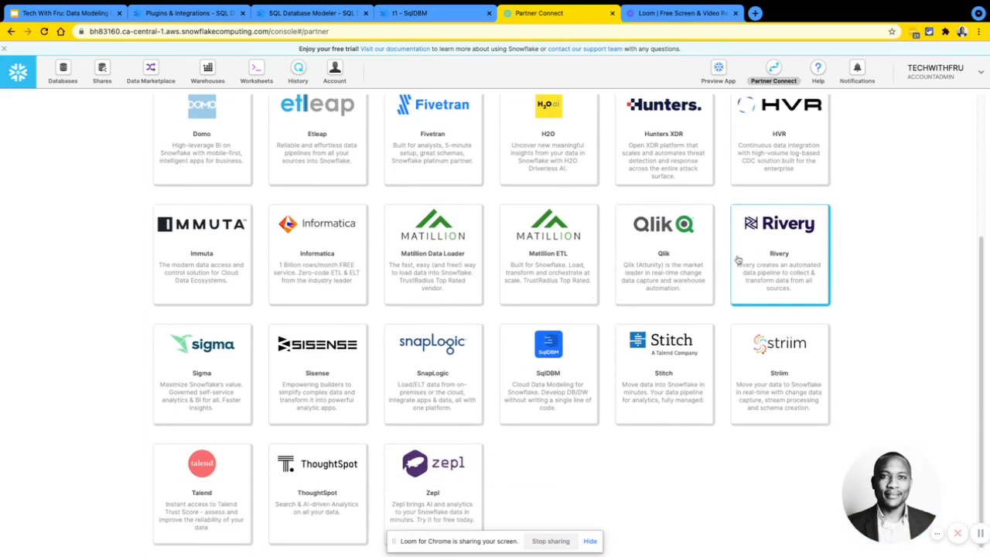
pyautogui.click(570, 382)
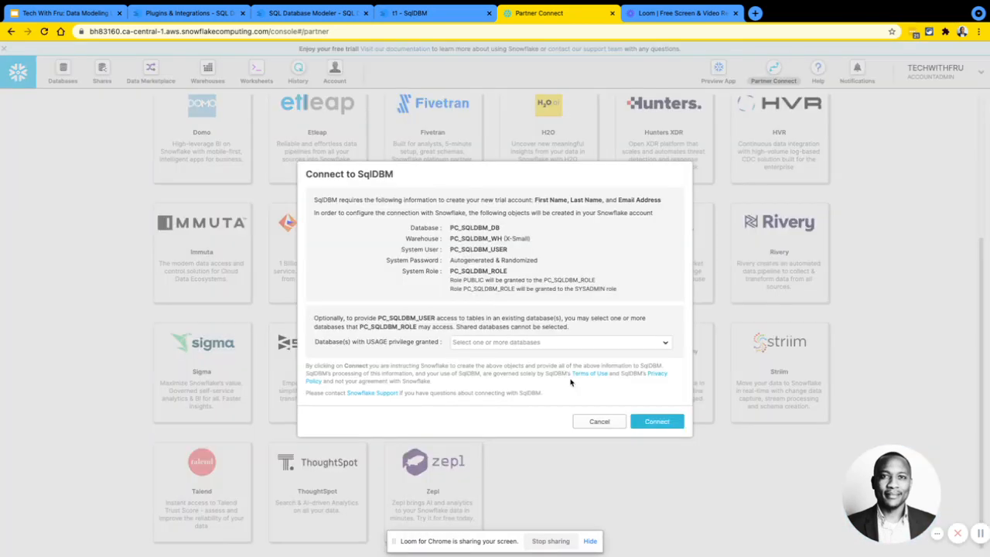
pyautogui.click(544, 346)
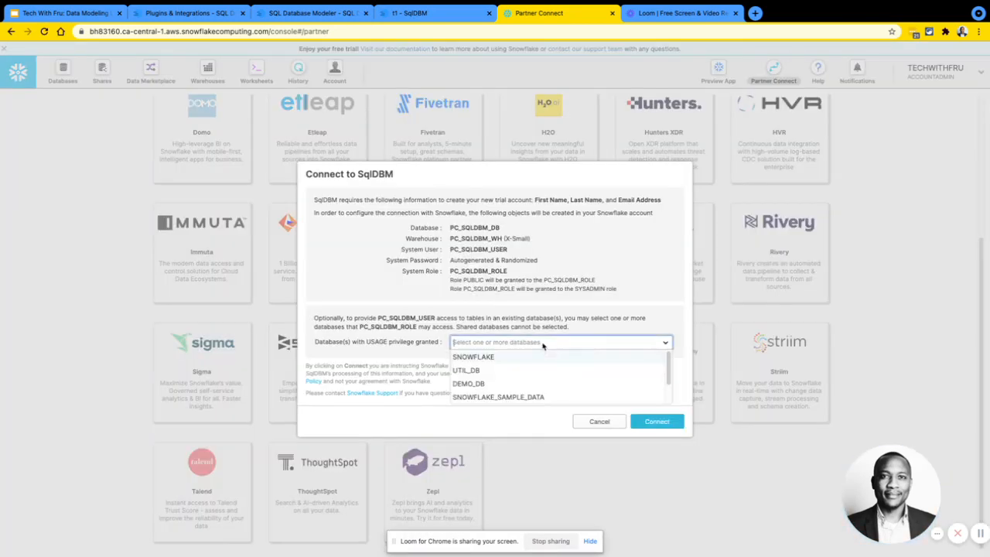
pyautogui.click(506, 384)
pyautogui.click(407, 366)
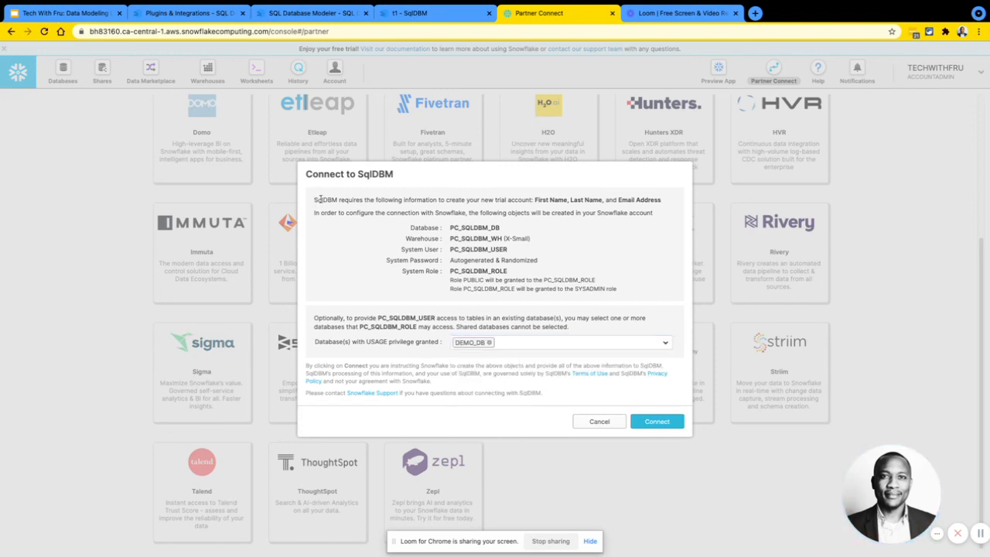
pyautogui.moveTo(314, 200); pyautogui.dragTo(651, 211)
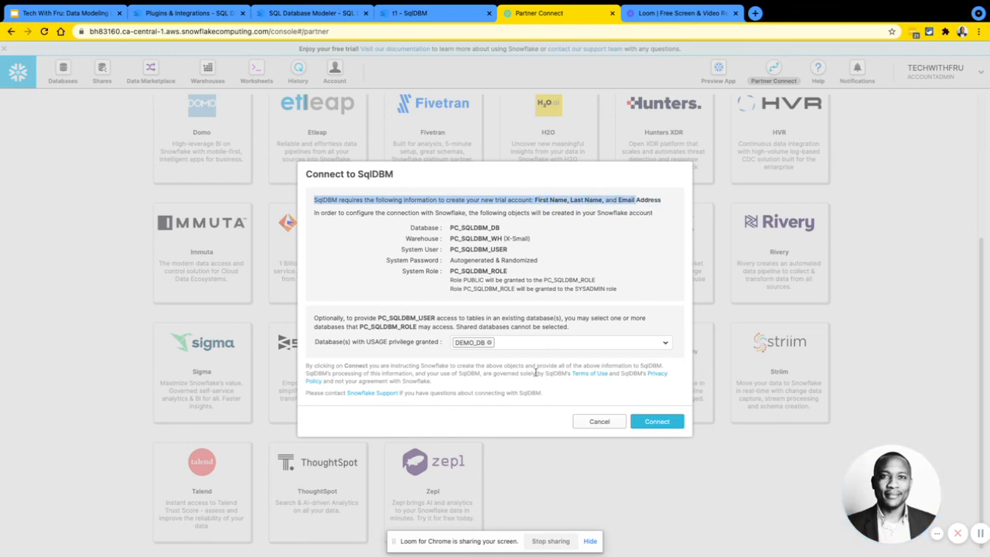
pyautogui.click(658, 425)
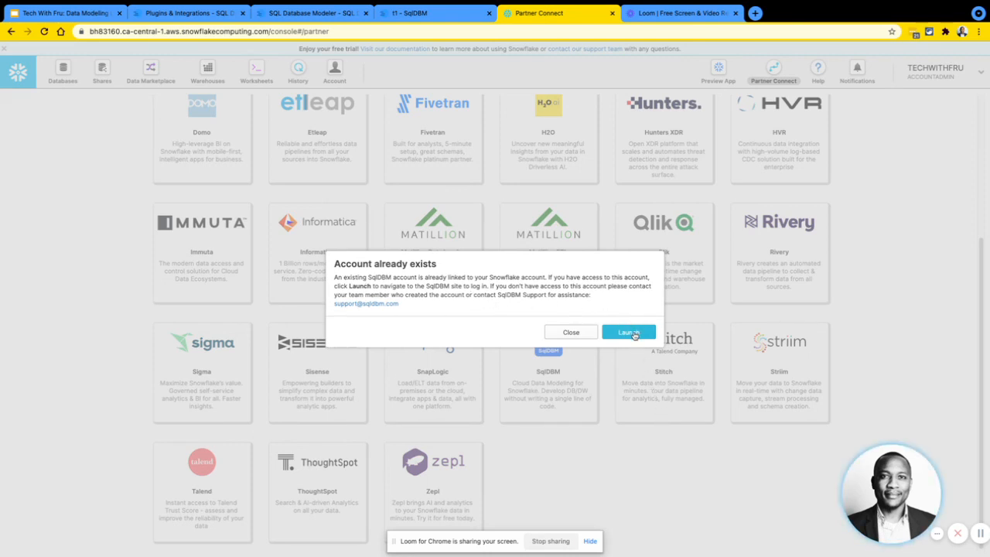
pyautogui.click(633, 332)
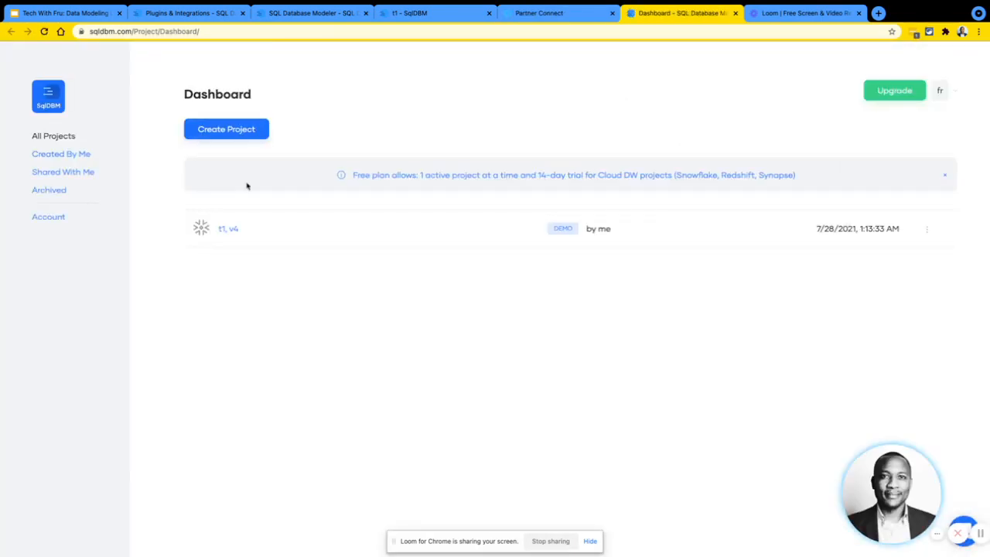
# Revisit the SqlDBM tile in Partner Connect and open the t1 project from the SqlDBM dashboard
pyautogui.click(504, 14)
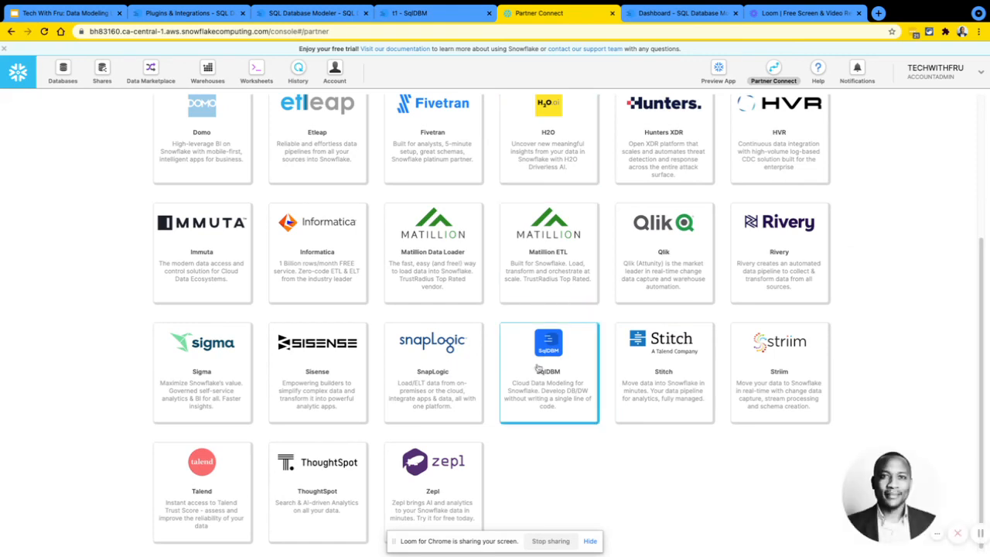
pyautogui.click(655, 14)
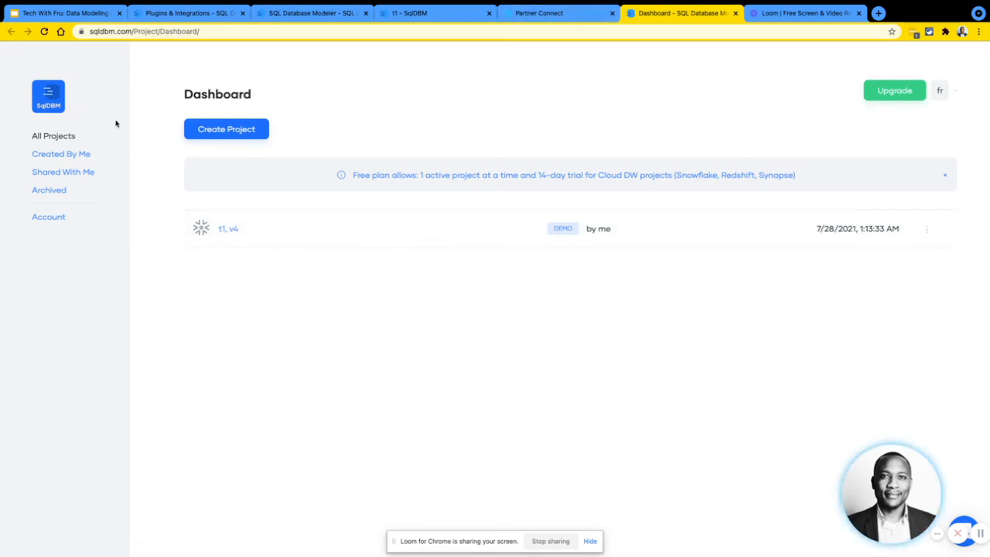
pyautogui.click(229, 230)
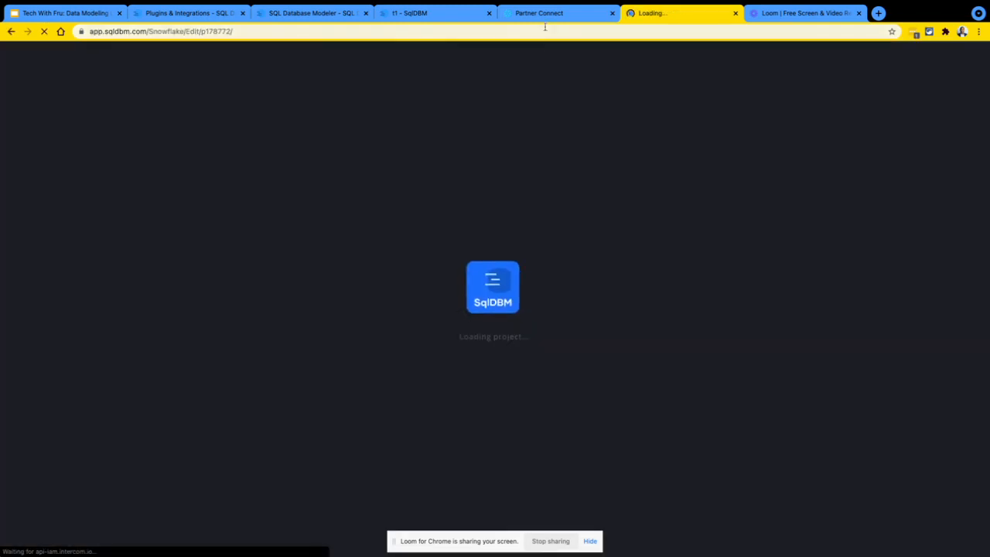
pyautogui.click(549, 16)
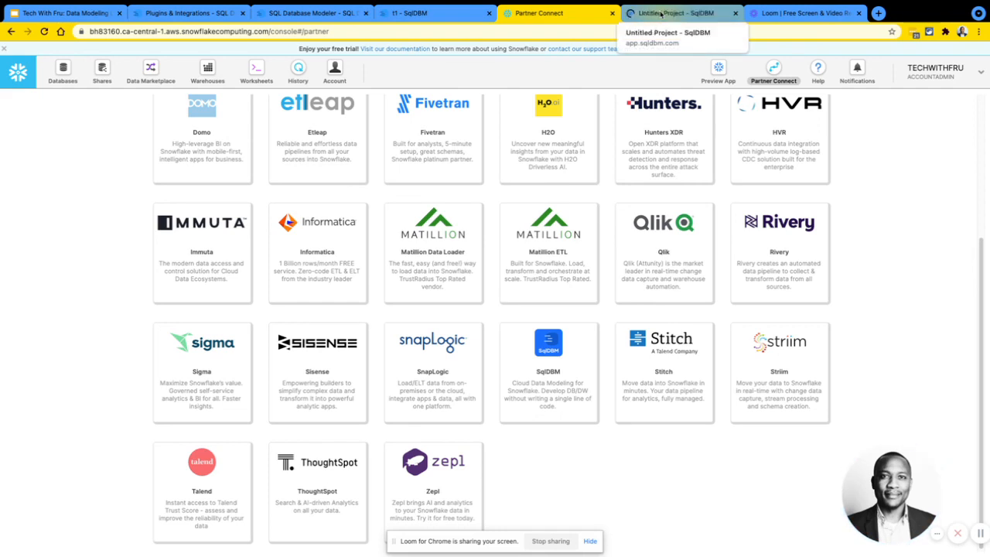
pyautogui.click(661, 13)
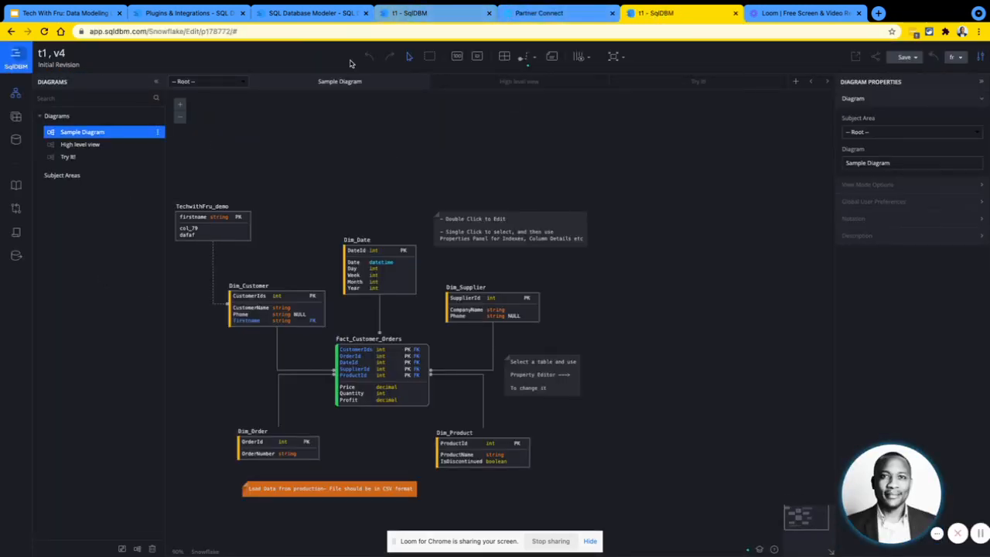
# Switch back to the Google Slides lecture and present the Modern Data Modeling slide
pyautogui.click(105, 15)
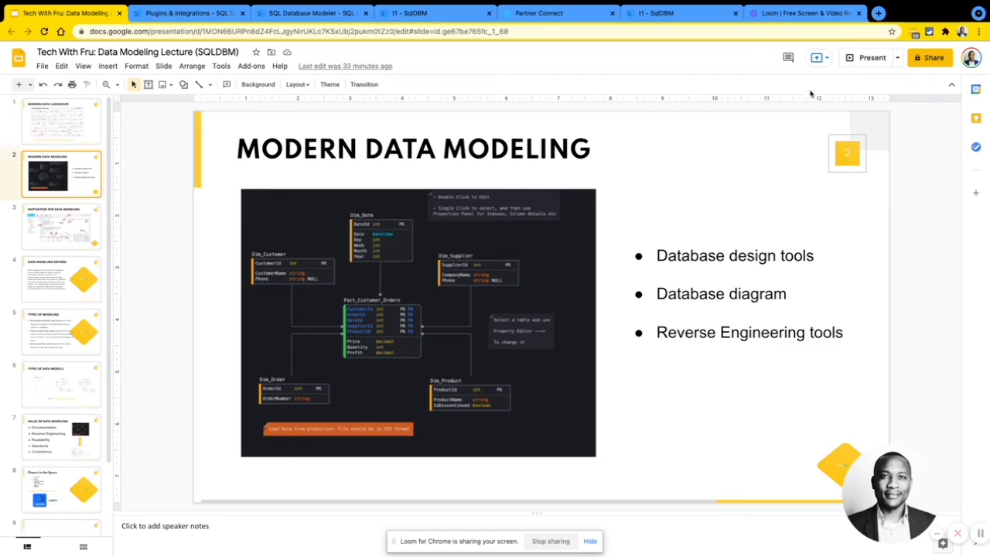
pyautogui.click(855, 58)
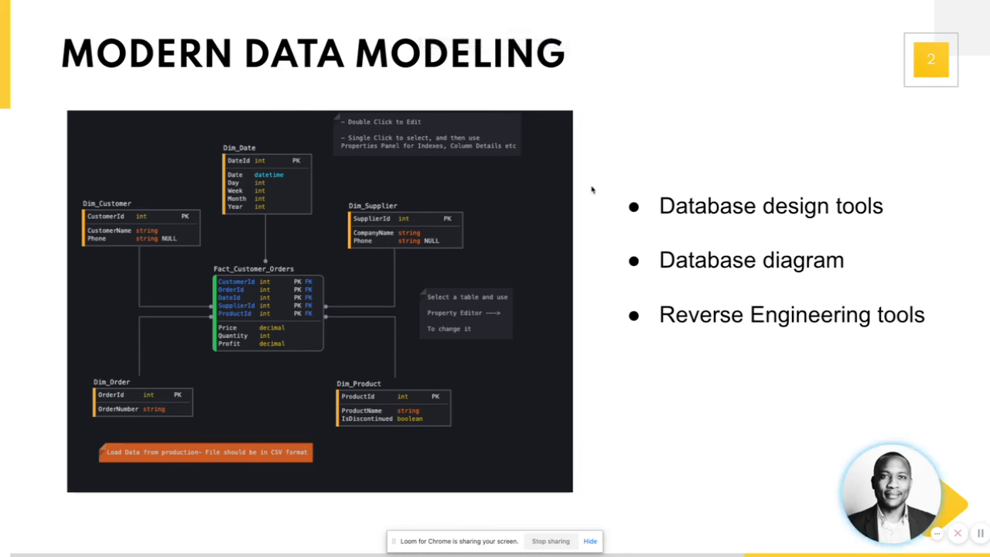
pyautogui.click(592, 191)
pyautogui.press('Left')
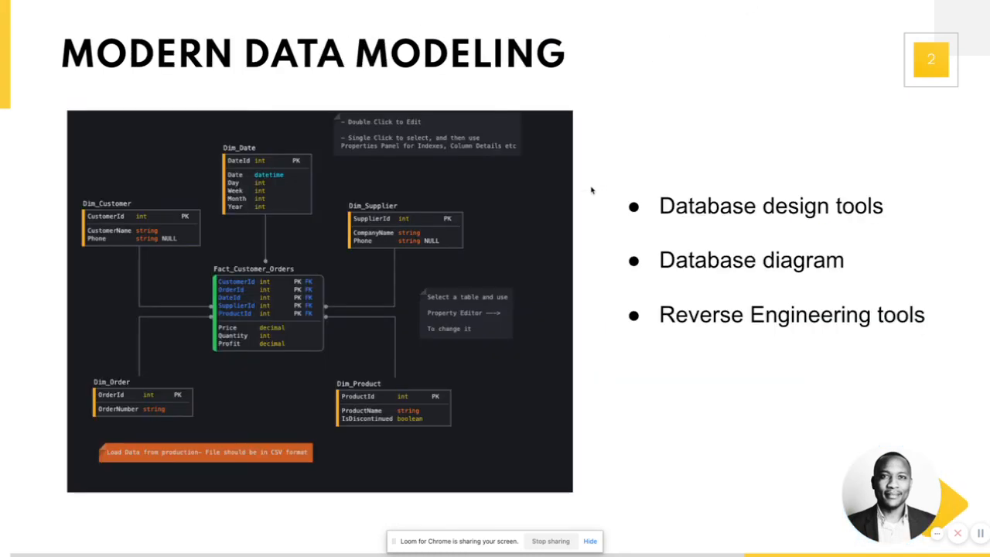